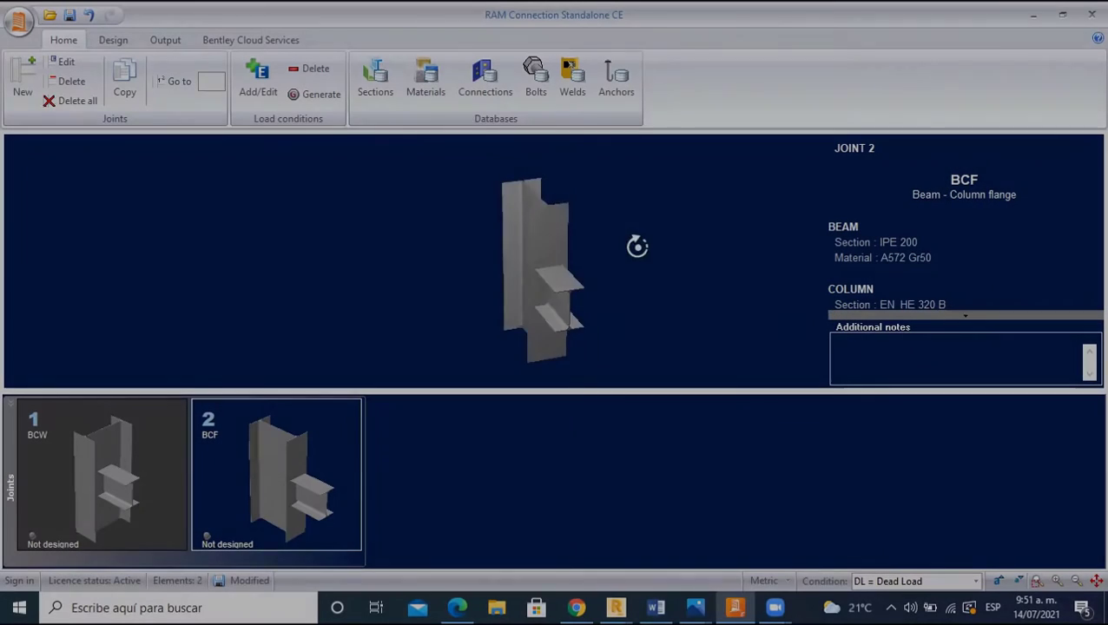
- From the Design tools, open the Assign > Basic Connections list for joint 2
{"action": "mouse_move", "coordinate": [639, 245]}
{"action": "left_mouse_down"}
{"action": "mouse_move", "coordinate": [586, 216]}
{"action": "mouse_move", "coordinate": [521, 233]}
{"action": "mouse_move", "coordinate": [561, 239]}
{"action": "mouse_move", "coordinate": [560, 258]}
{"action": "mouse_move", "coordinate": [645, 278]}
{"action": "mouse_move", "coordinate": [632, 262]}
{"action": "left_mouse_up"}
{"action": "left_click", "coordinate": [104, 39]}
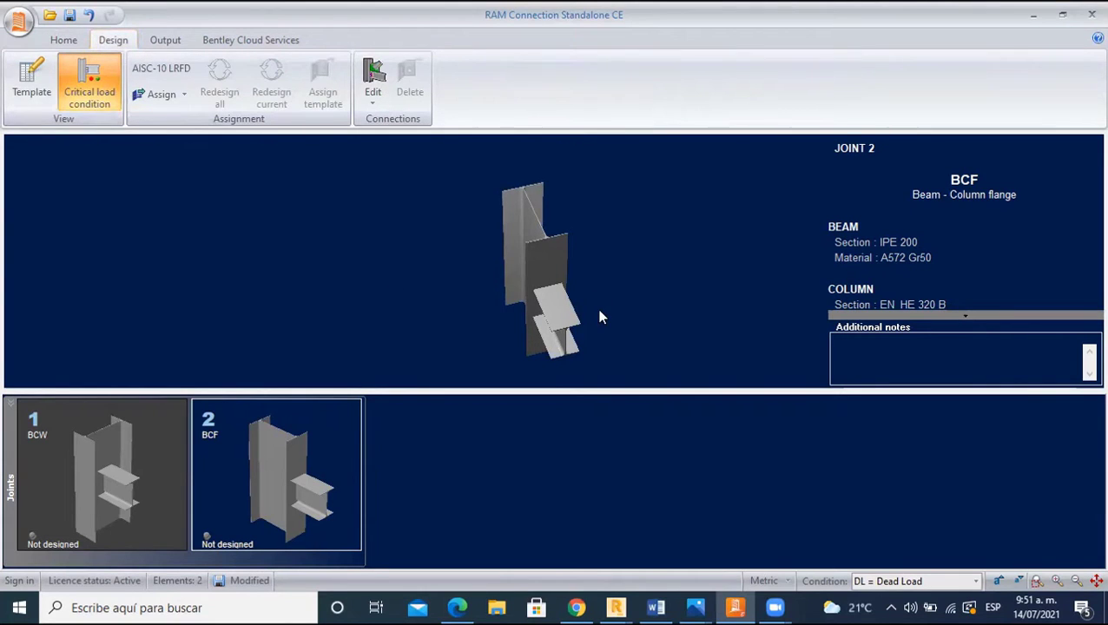
{"action": "scroll", "coordinate": [601, 293], "scroll_direction": "down", "scroll_amount": 2}
{"action": "scroll", "coordinate": [608, 291], "scroll_direction": "up", "scroll_amount": 2}
{"action": "mouse_move", "coordinate": [613, 289]}
{"action": "left_mouse_down"}
{"action": "mouse_move", "coordinate": [631, 267]}
{"action": "mouse_move", "coordinate": [653, 265]}
{"action": "mouse_move", "coordinate": [572, 240]}
{"action": "mouse_move", "coordinate": [569, 267]}
{"action": "mouse_move", "coordinate": [536, 250]}
{"action": "mouse_move", "coordinate": [596, 256]}
{"action": "mouse_move", "coordinate": [511, 243]}
{"action": "left_mouse_up"}
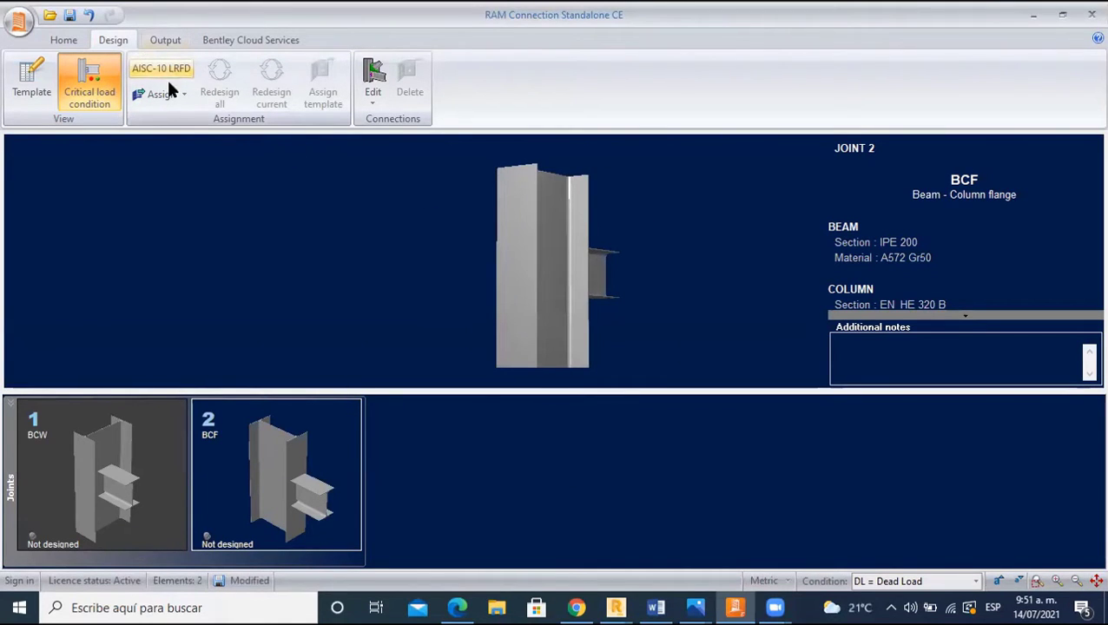
{"action": "left_click", "coordinate": [184, 96]}
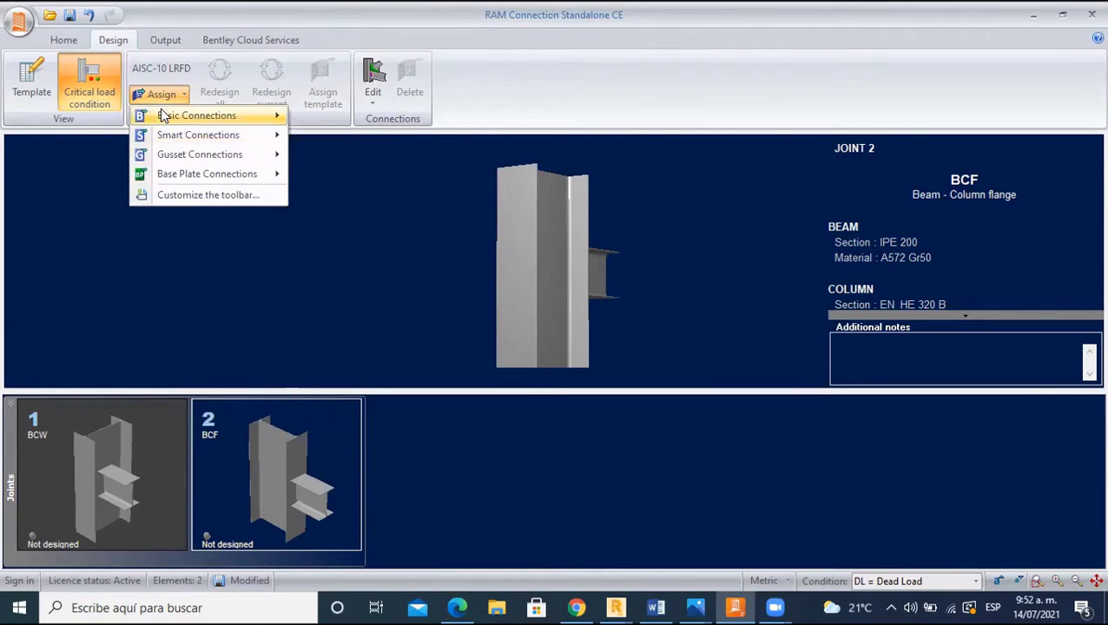
{"action": "mouse_move", "coordinate": [196, 116]}
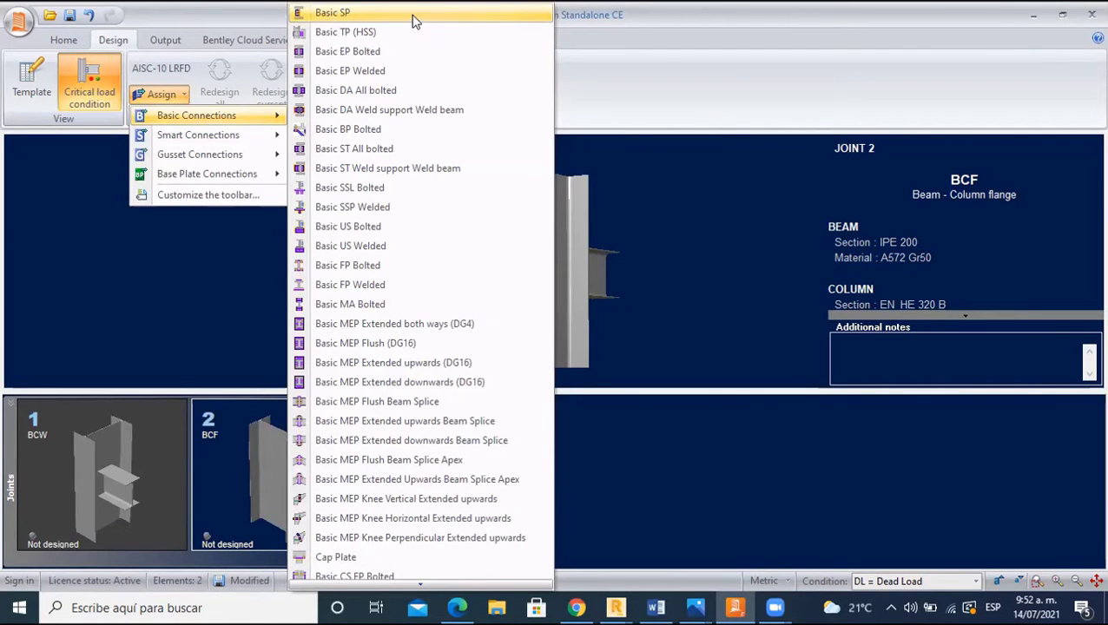
- Assign Basic SP to joint 2 and close the Connection assignment report
{"action": "left_click", "coordinate": [413, 14]}
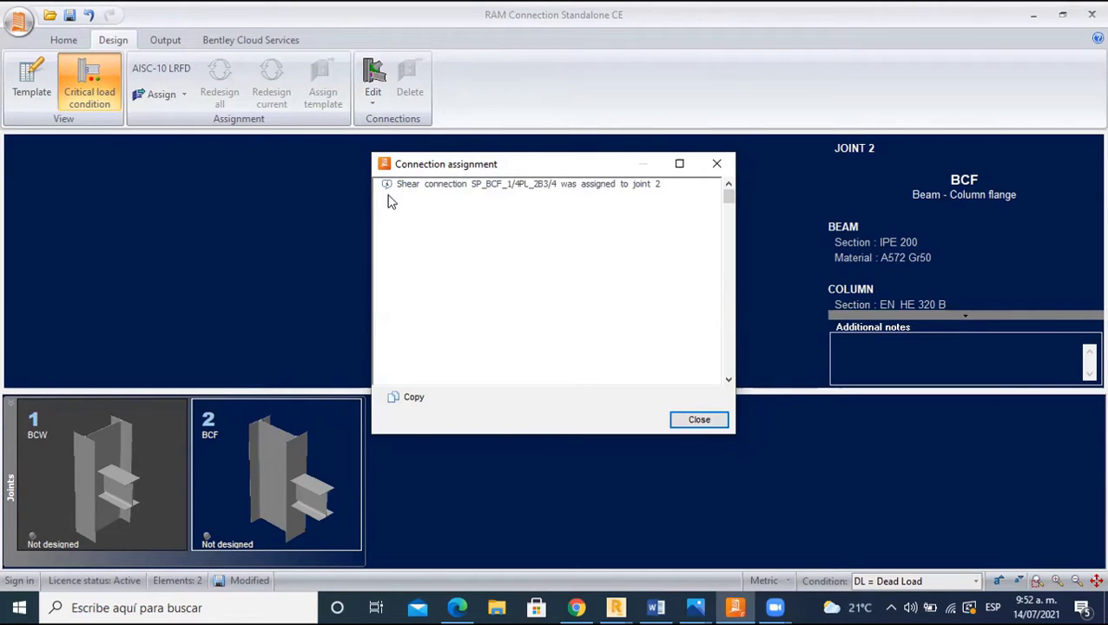
{"action": "left_click", "coordinate": [714, 423]}
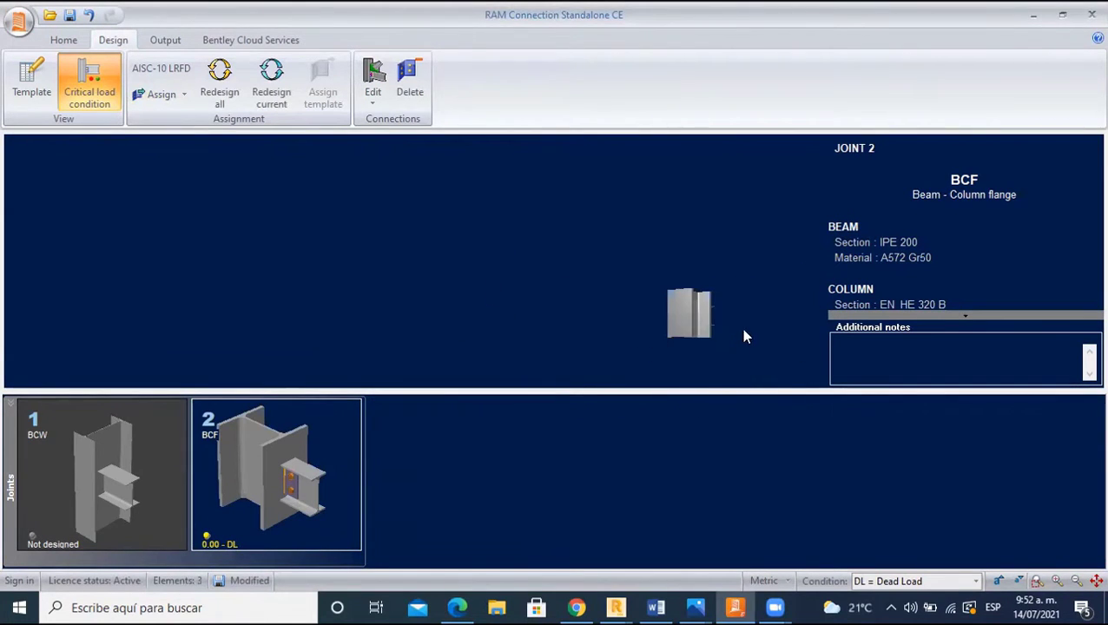
{"action": "scroll", "coordinate": [730, 326], "scroll_direction": "up", "scroll_amount": 2}
{"action": "scroll", "coordinate": [686, 342], "scroll_direction": "up", "scroll_amount": 2}
{"action": "scroll", "coordinate": [686, 342], "scroll_direction": "down", "scroll_amount": 1}
{"action": "scroll", "coordinate": [699, 334], "scroll_direction": "down", "scroll_amount": 2}
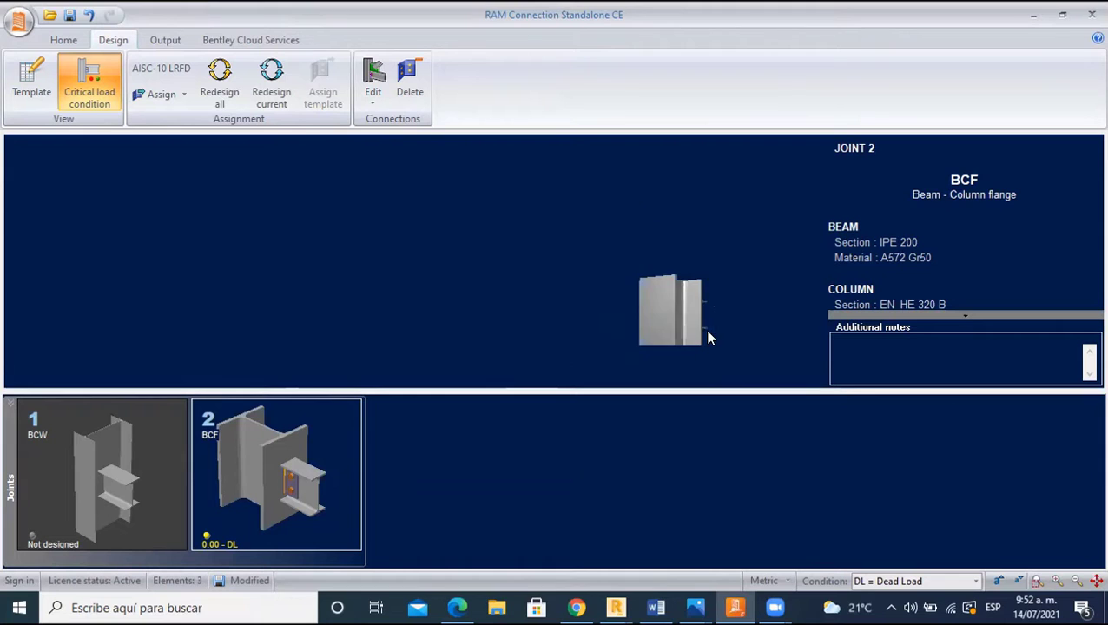
{"action": "scroll", "coordinate": [720, 335], "scroll_direction": "up", "scroll_amount": 2}
{"action": "scroll", "coordinate": [723, 332], "scroll_direction": "up", "scroll_amount": 1}
{"action": "scroll", "coordinate": [704, 313], "scroll_direction": "up", "scroll_amount": 1}
{"action": "scroll", "coordinate": [695, 300], "scroll_direction": "down", "scroll_amount": 1}
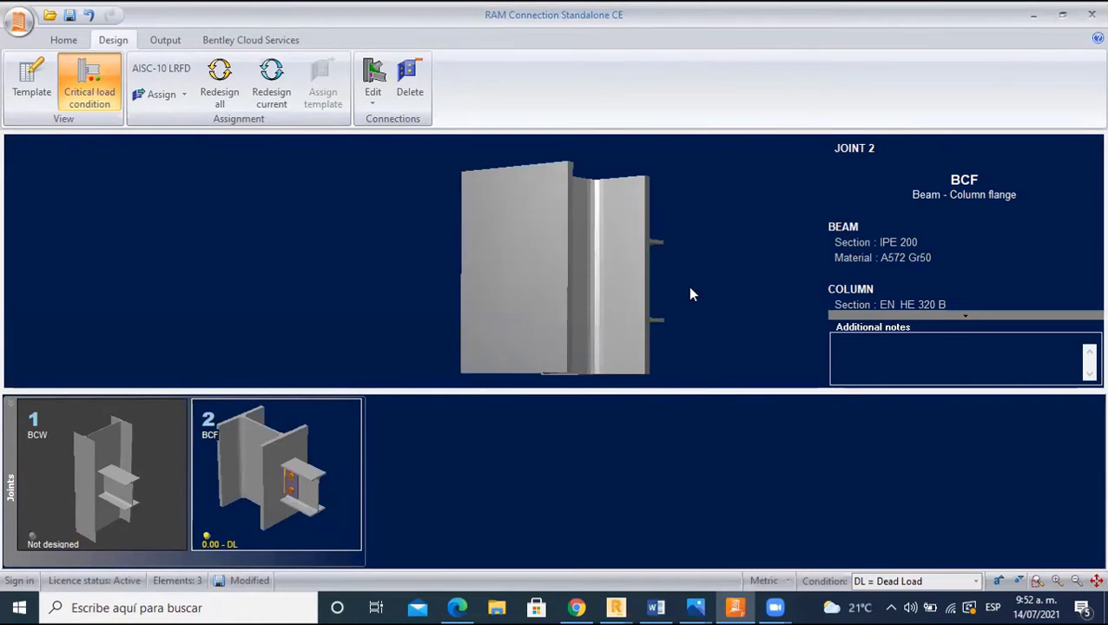
{"action": "mouse_move", "coordinate": [691, 294]}
{"action": "left_mouse_down"}
{"action": "mouse_move", "coordinate": [674, 340]}
{"action": "mouse_move", "coordinate": [829, 299]}
{"action": "mouse_move", "coordinate": [838, 279]}
{"action": "mouse_move", "coordinate": [817, 301]}
{"action": "mouse_move", "coordinate": [877, 304]}
{"action": "mouse_move", "coordinate": [837, 292]}
{"action": "mouse_move", "coordinate": [816, 301]}
{"action": "mouse_move", "coordinate": [841, 291]}
{"action": "mouse_move", "coordinate": [846, 332]}
{"action": "mouse_move", "coordinate": [855, 304]}
{"action": "mouse_move", "coordinate": [877, 298]}
{"action": "mouse_move", "coordinate": [870, 292]}
{"action": "mouse_move", "coordinate": [834, 291]}
{"action": "mouse_move", "coordinate": [829, 299]}
{"action": "mouse_move", "coordinate": [858, 294]}
{"action": "mouse_move", "coordinate": [832, 311]}
{"action": "mouse_move", "coordinate": [757, 298]}
{"action": "mouse_move", "coordinate": [798, 324]}
{"action": "mouse_move", "coordinate": [818, 225]}
{"action": "mouse_move", "coordinate": [756, 271]}
{"action": "mouse_move", "coordinate": [738, 314]}
{"action": "mouse_move", "coordinate": [837, 289]}
{"action": "mouse_move", "coordinate": [851, 302]}
{"action": "mouse_move", "coordinate": [1000, 327]}
{"action": "left_mouse_up"}
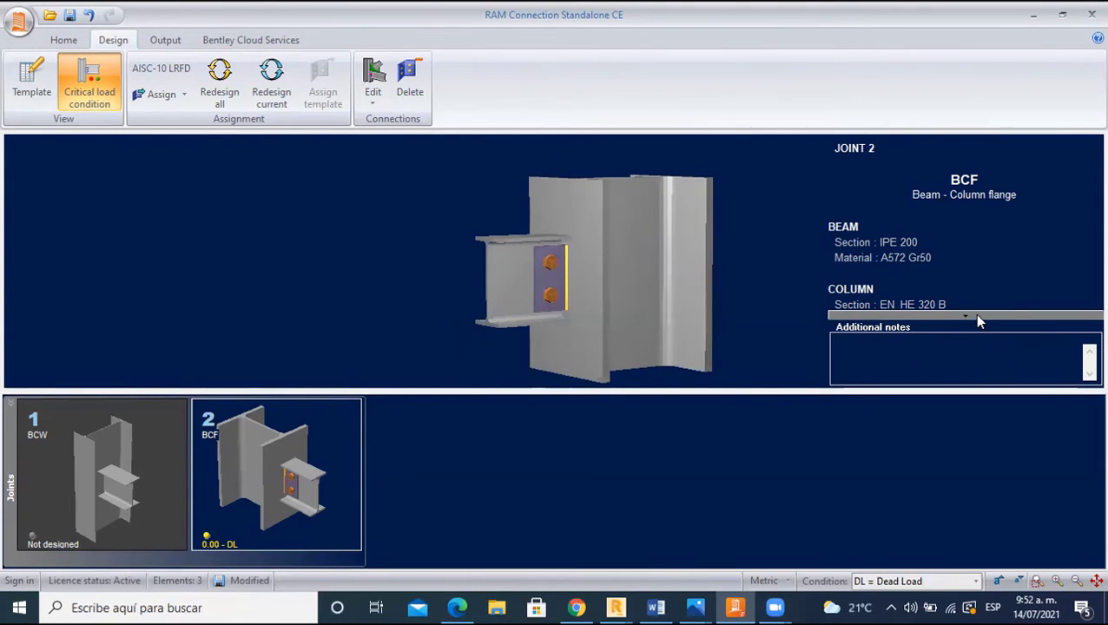
- Keep AISC-10 LRFD as the design code and start editing joint 2's shear connection
{"action": "scroll", "coordinate": [978, 321], "scroll_direction": "down", "scroll_amount": 3}
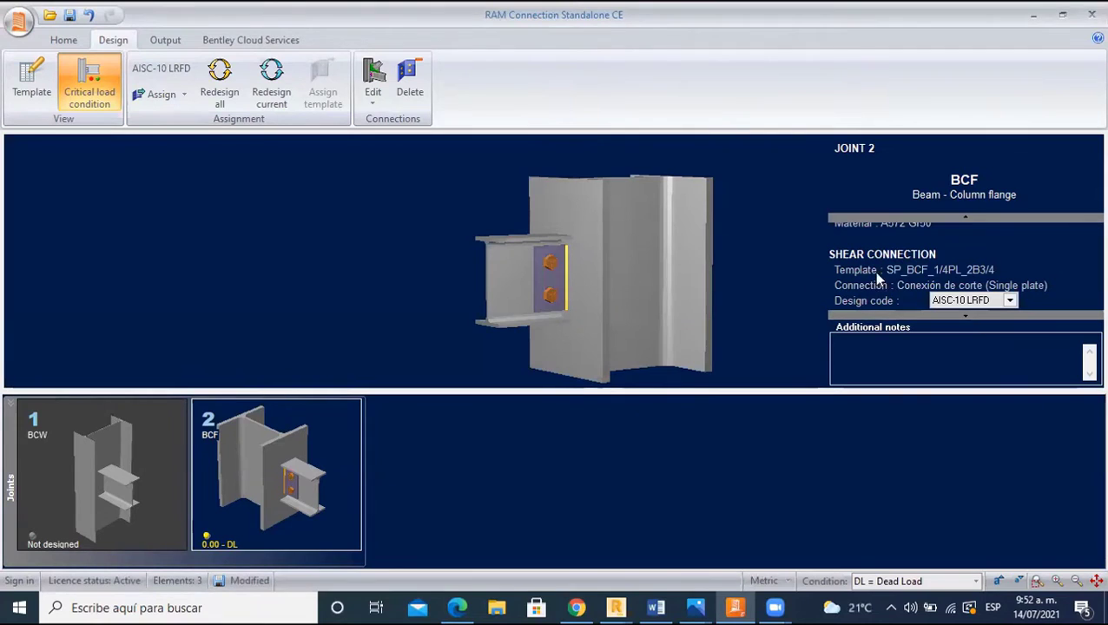
{"action": "left_click", "coordinate": [1010, 300]}
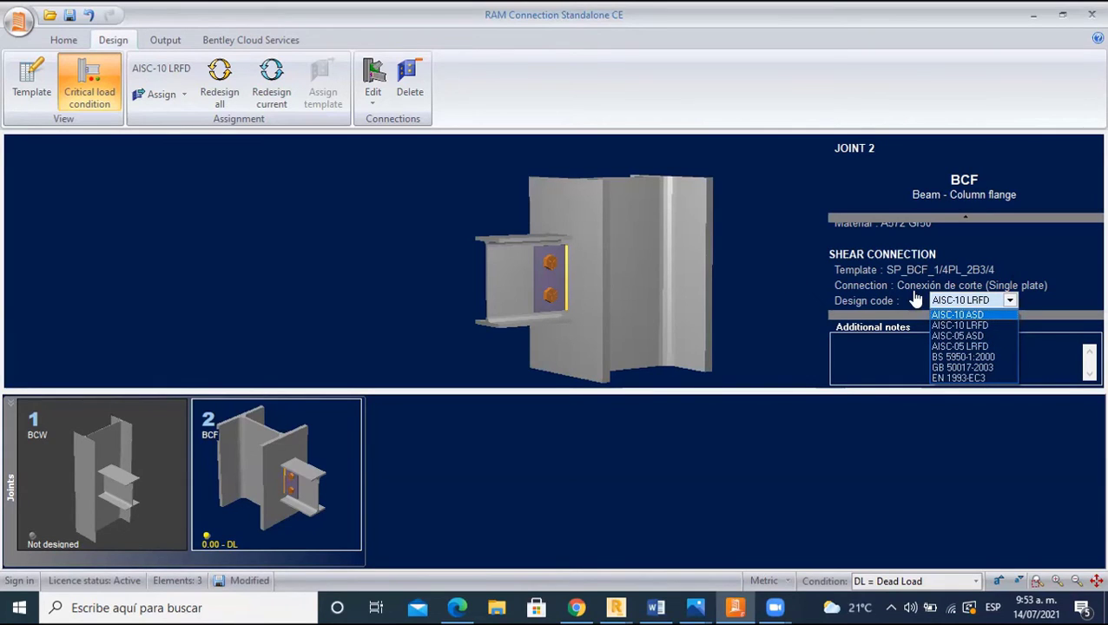
{"action": "left_click", "coordinate": [1045, 254]}
{"action": "left_click_drag", "start_coordinate": [475, 289], "coordinate": [513, 290]}
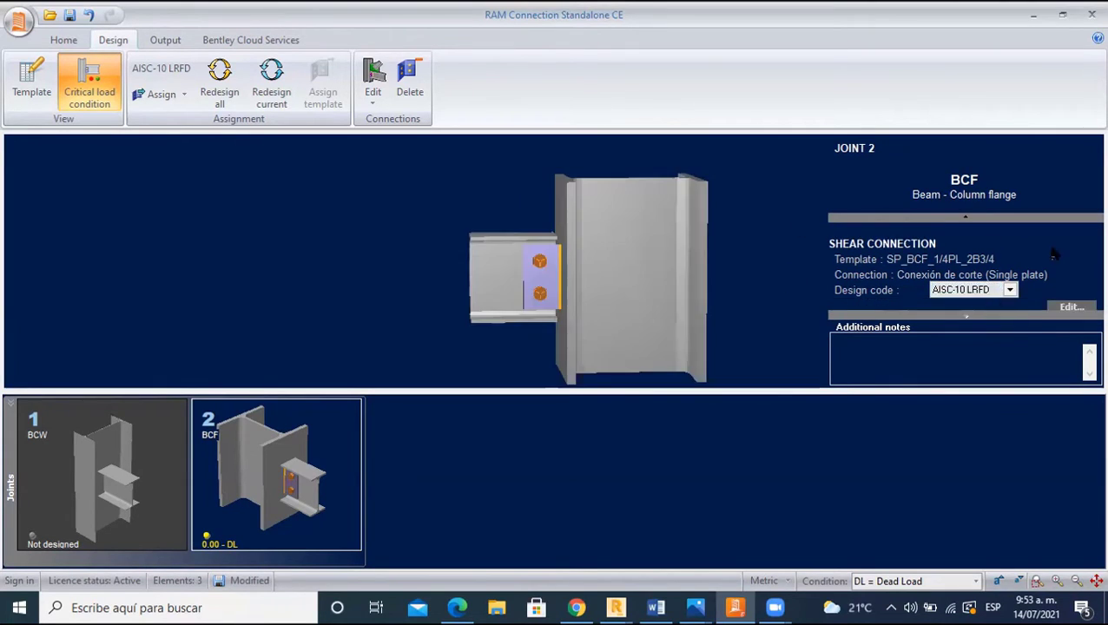
{"action": "left_click", "coordinate": [1072, 308]}
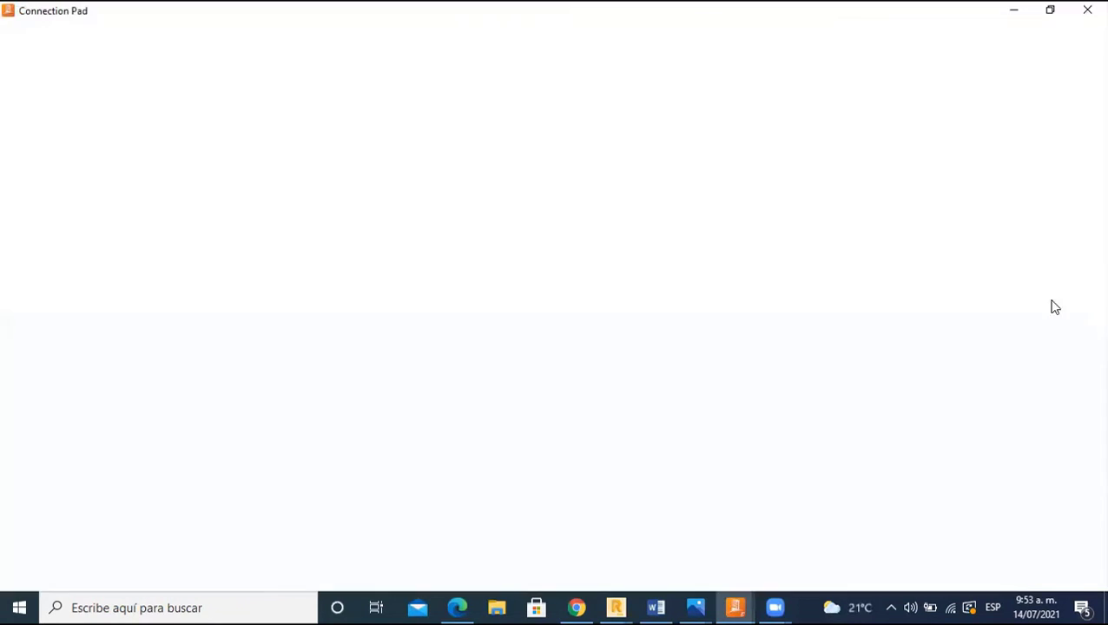
- Zoom out and orbit the single-plate connection to see the bolted plate from the side
{"action": "scroll", "coordinate": [793, 330], "scroll_direction": "down", "scroll_amount": 2}
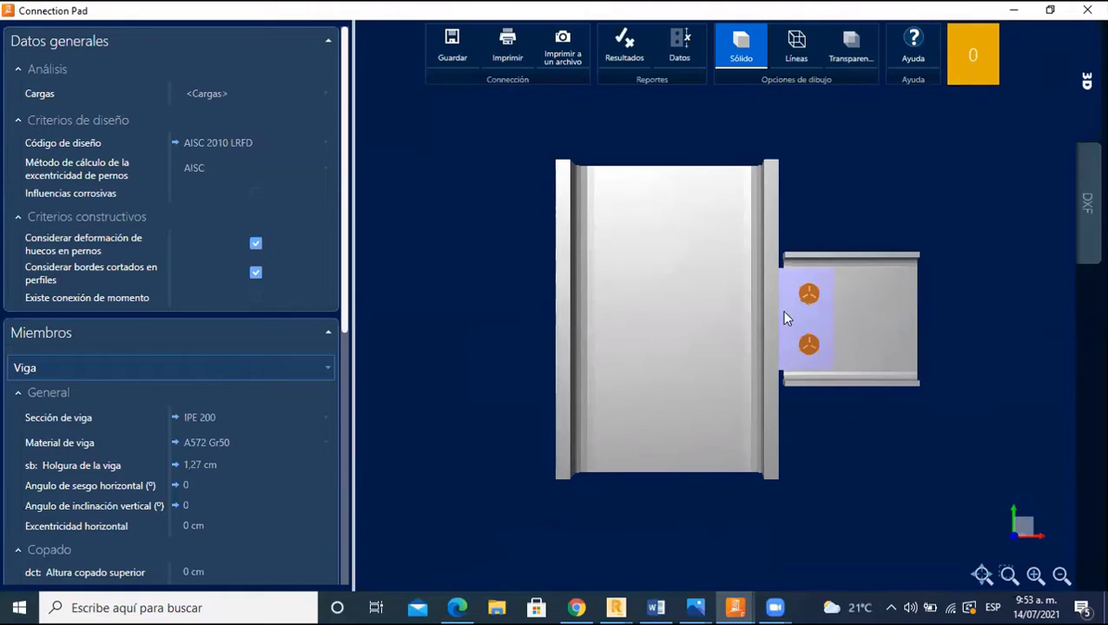
{"action": "scroll", "coordinate": [766, 295], "scroll_direction": "down", "scroll_amount": 1}
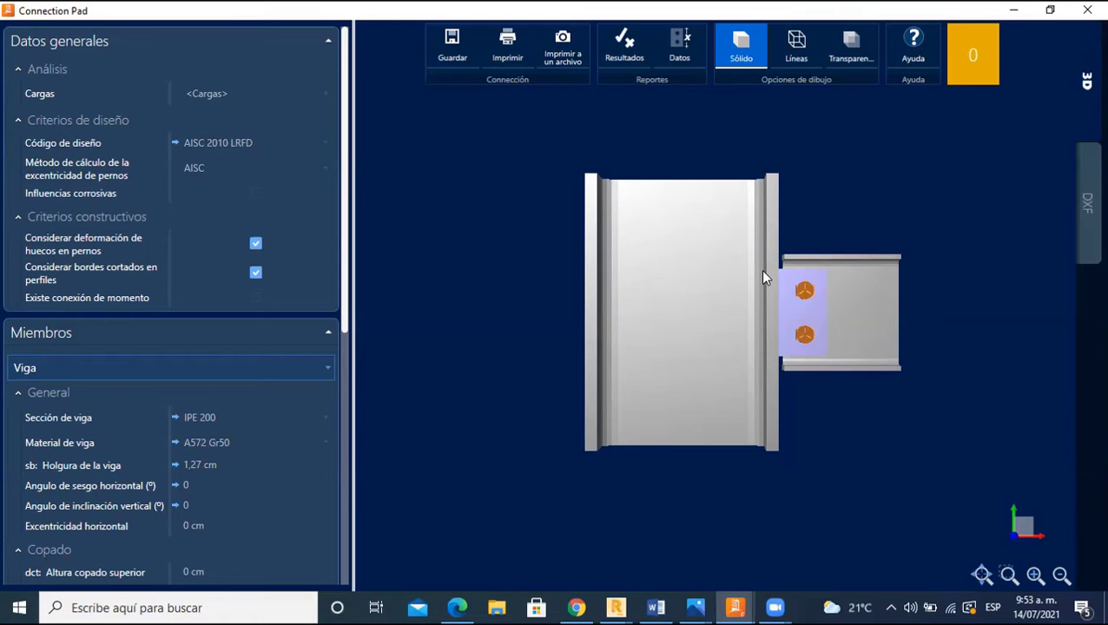
{"action": "mouse_move", "coordinate": [866, 242]}
{"action": "middle_mouse_down"}
{"action": "mouse_move", "coordinate": [681, 282]}
{"action": "mouse_move", "coordinate": [630, 222]}
{"action": "mouse_move", "coordinate": [788, 292]}
{"action": "mouse_move", "coordinate": [791, 301]}
{"action": "mouse_move", "coordinate": [761, 280]}
{"action": "mouse_move", "coordinate": [739, 365]}
{"action": "mouse_move", "coordinate": [676, 261]}
{"action": "mouse_move", "coordinate": [874, 322]}
{"action": "middle_mouse_up"}
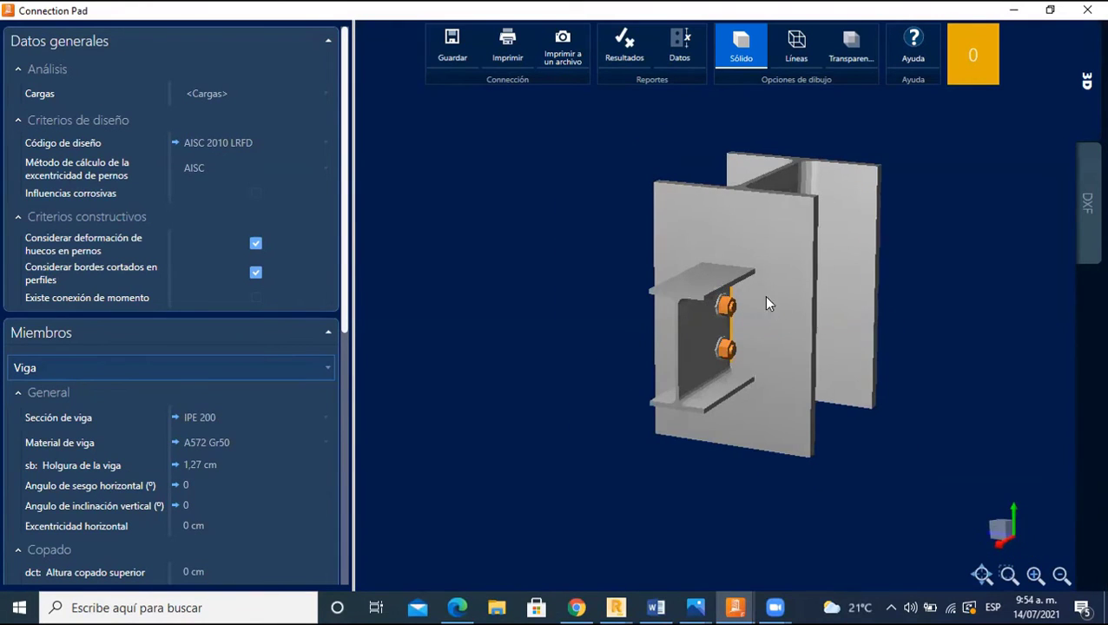
{"action": "mouse_move", "coordinate": [766, 303]}
{"action": "middle_mouse_down"}
{"action": "mouse_move", "coordinate": [831, 307]}
{"action": "mouse_move", "coordinate": [931, 265]}
{"action": "mouse_move", "coordinate": [946, 310]}
{"action": "mouse_move", "coordinate": [936, 414]}
{"action": "mouse_move", "coordinate": [904, 285]}
{"action": "mouse_move", "coordinate": [910, 304]}
{"action": "mouse_move", "coordinate": [922, 299]}
{"action": "middle_mouse_up"}
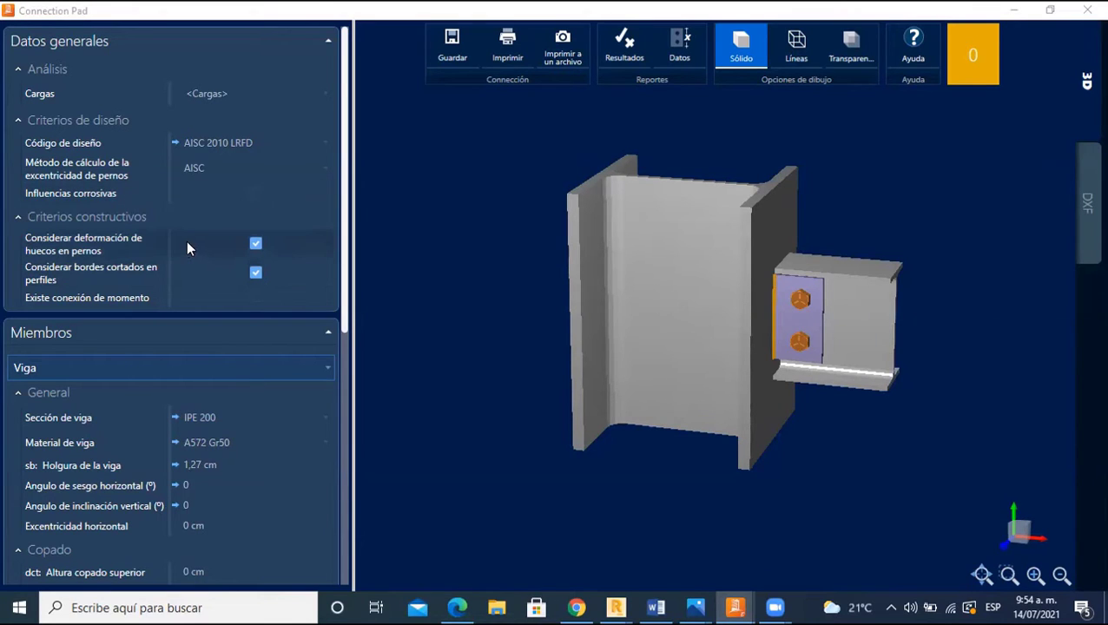
{"action": "scroll", "coordinate": [202, 336], "scroll_direction": "down", "scroll_amount": 1}
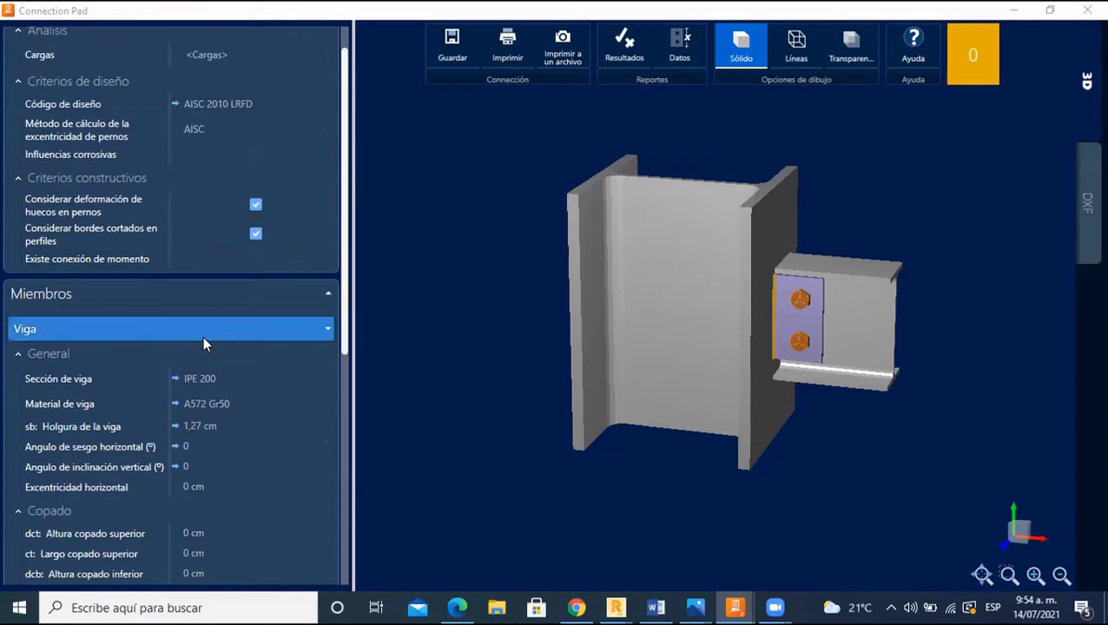
{"action": "scroll", "coordinate": [196, 357], "scroll_direction": "down", "scroll_amount": 2}
{"action": "scroll", "coordinate": [197, 356], "scroll_direction": "down", "scroll_amount": 2}
{"action": "scroll", "coordinate": [199, 355], "scroll_direction": "down", "scroll_amount": 2}
{"action": "scroll", "coordinate": [199, 356], "scroll_direction": "down", "scroll_amount": 2}
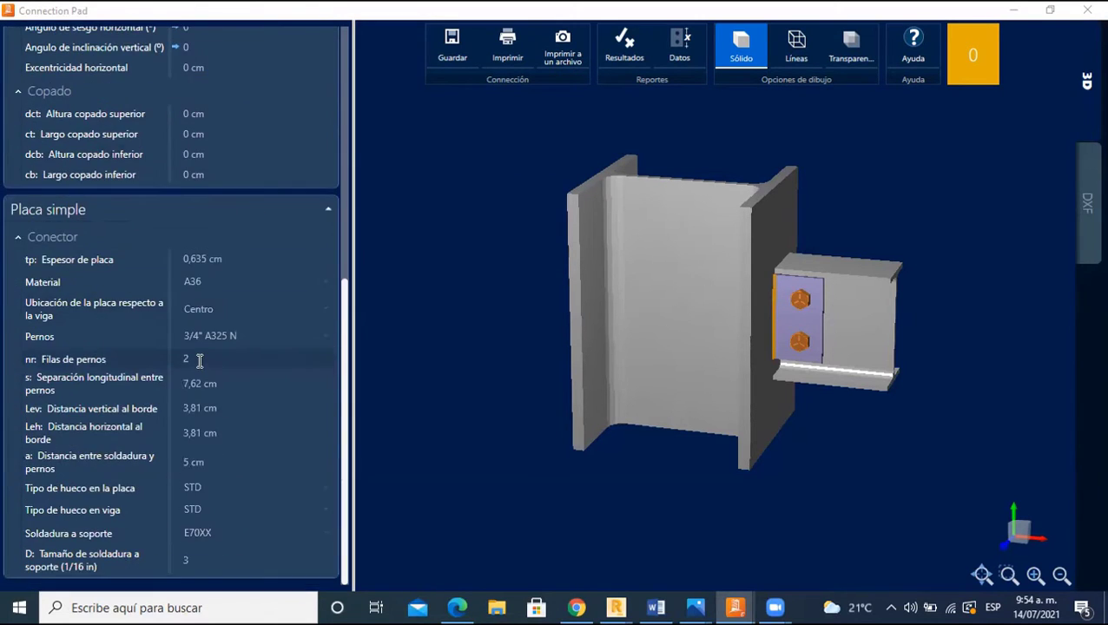
{"action": "scroll", "coordinate": [198, 360], "scroll_direction": "up", "scroll_amount": 1}
{"action": "scroll", "coordinate": [195, 356], "scroll_direction": "up", "scroll_amount": 3}
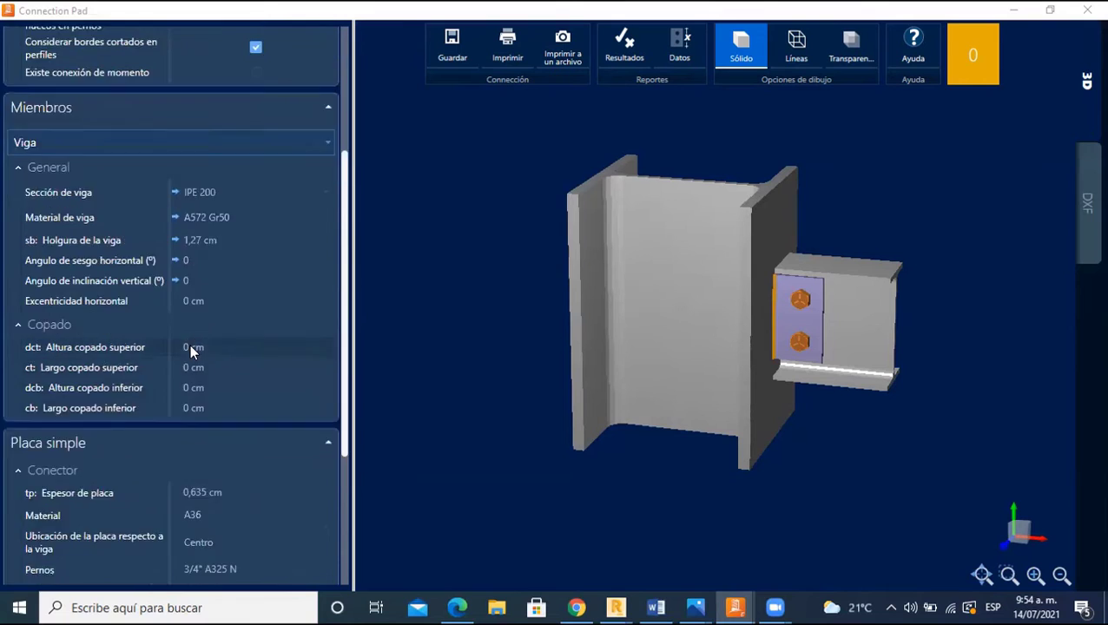
{"action": "scroll", "coordinate": [190, 346], "scroll_direction": "up", "scroll_amount": 2}
{"action": "scroll", "coordinate": [190, 345], "scroll_direction": "up", "scroll_amount": 2}
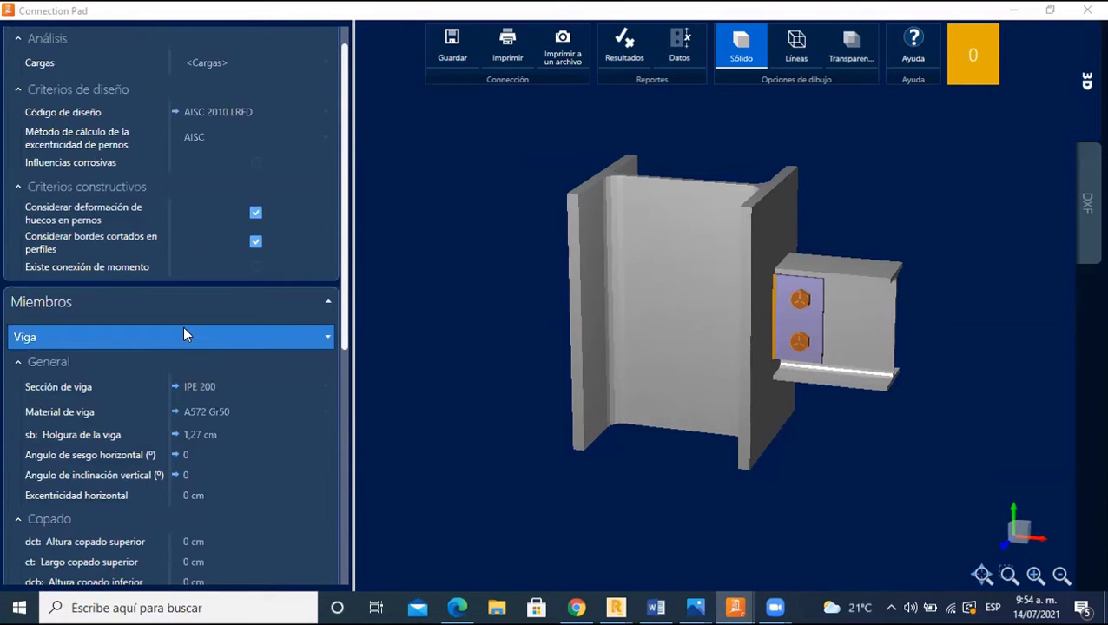
{"action": "scroll", "coordinate": [206, 276], "scroll_direction": "up", "scroll_amount": 1}
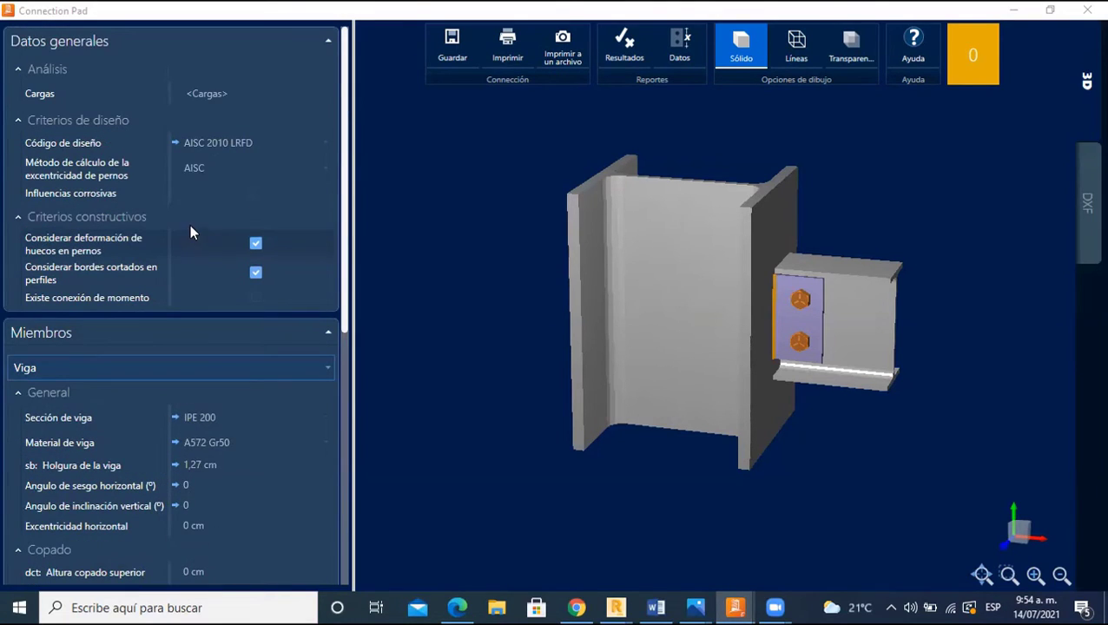
{"action": "left_click", "coordinate": [212, 101]}
{"action": "left_click", "coordinate": [260, 194]}
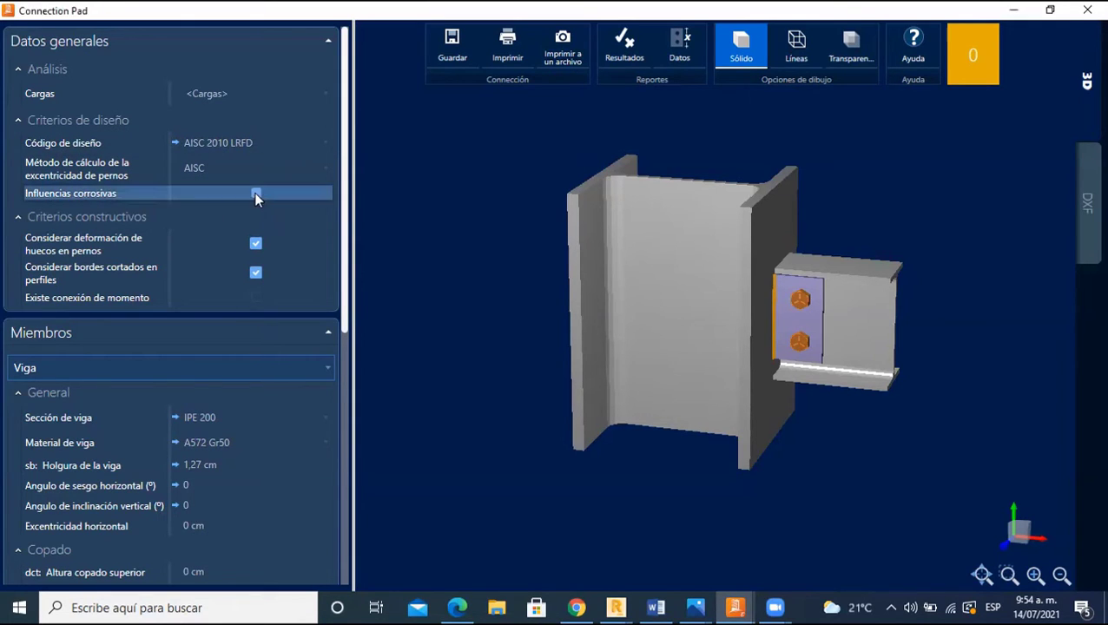
{"action": "left_click", "coordinate": [255, 193]}
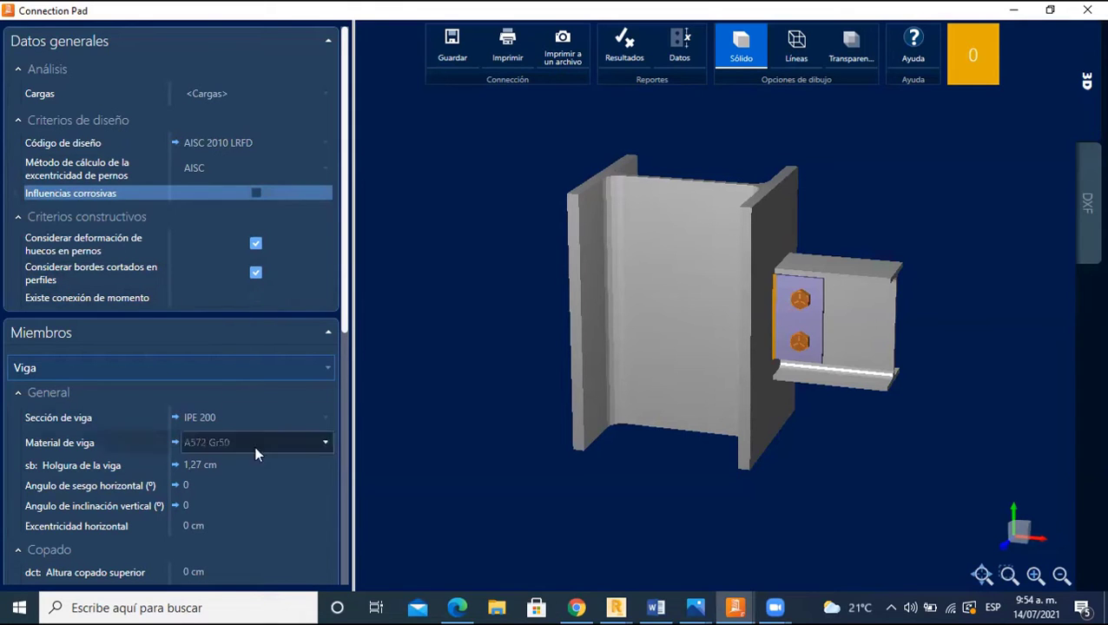
{"action": "scroll", "coordinate": [253, 408], "scroll_direction": "down", "scroll_amount": 1}
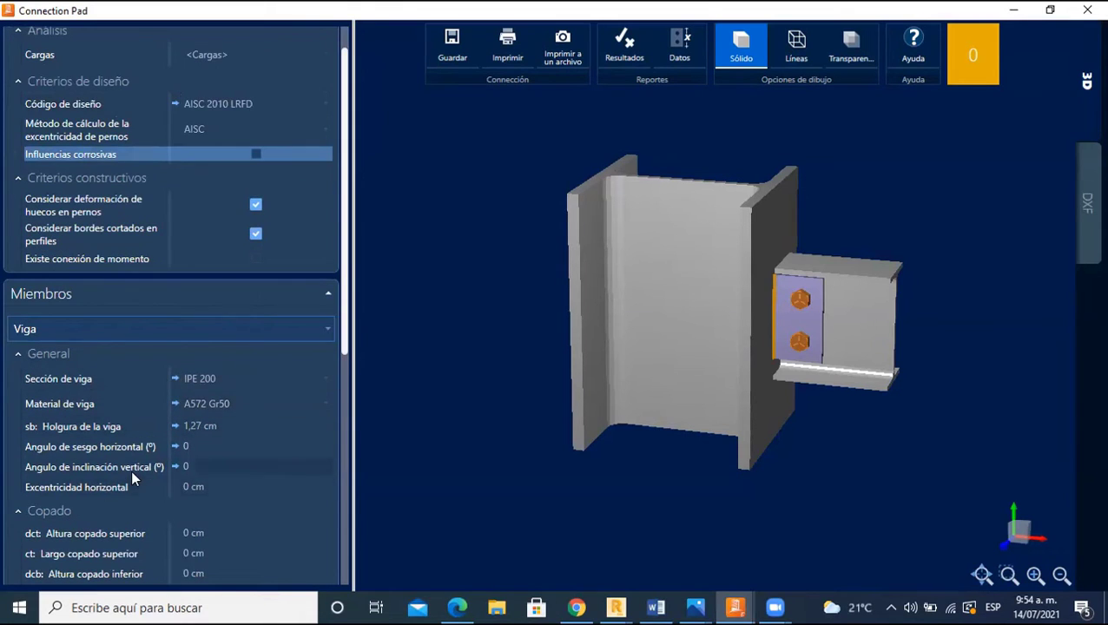
{"action": "scroll", "coordinate": [100, 374], "scroll_direction": "down", "scroll_amount": 3}
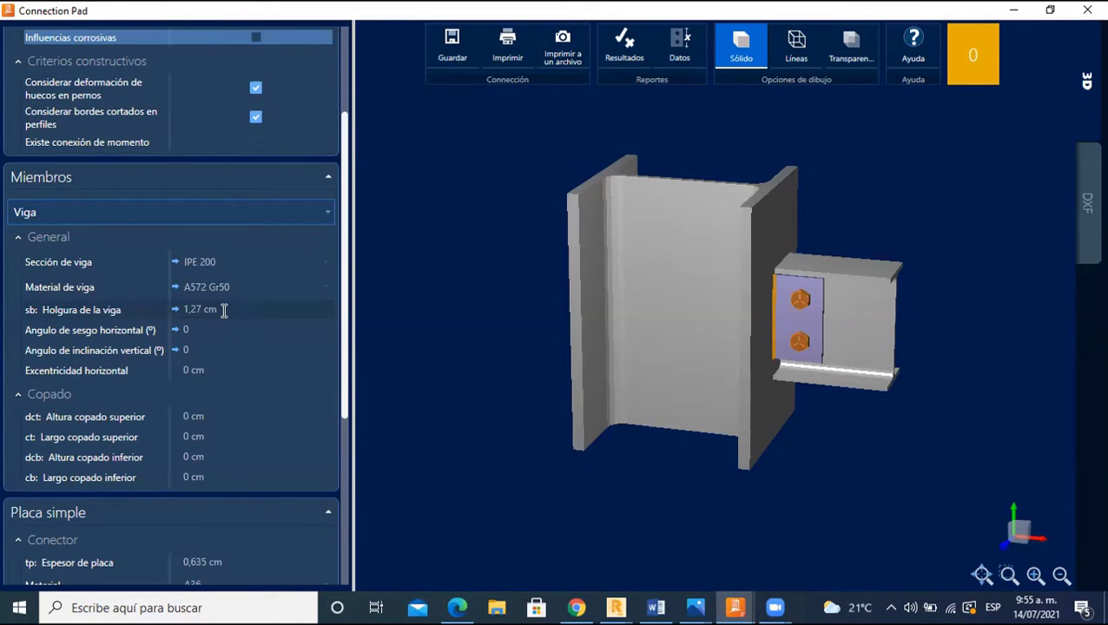
{"action": "middle_click_drag", "start_coordinate": [663, 401], "coordinate": [646, 415]}
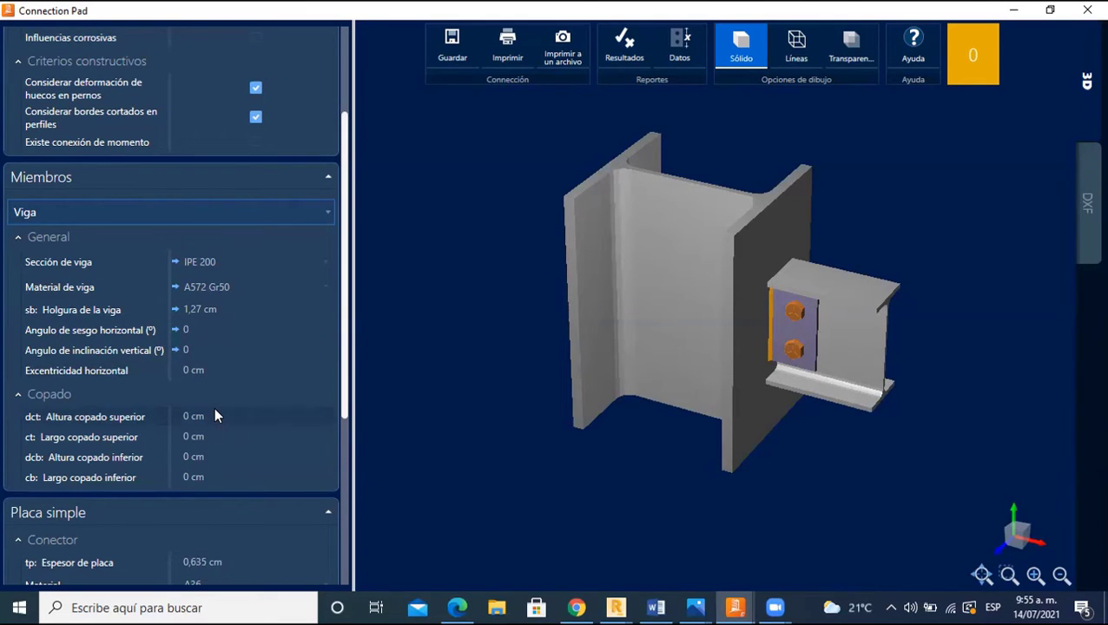
- Bring up the Placa simple > Conector bolt options and zoom the view onto the bolted plate
{"action": "scroll", "coordinate": [215, 417], "scroll_direction": "down", "scroll_amount": 1}
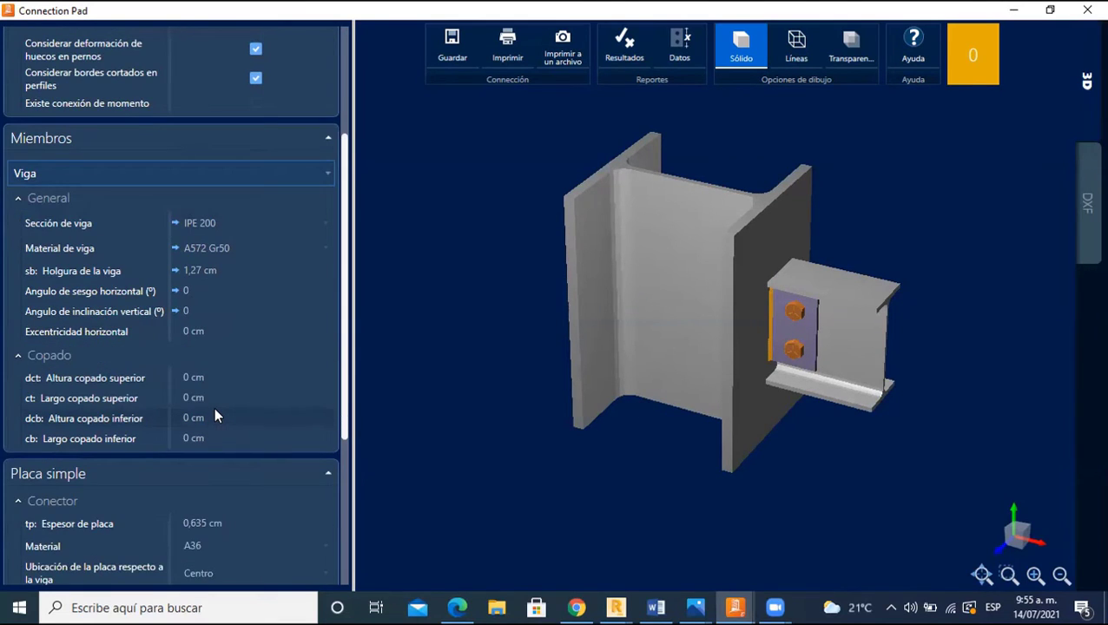
{"action": "scroll", "coordinate": [215, 414], "scroll_direction": "down", "scroll_amount": 1}
{"action": "scroll", "coordinate": [215, 413], "scroll_direction": "down", "scroll_amount": 2}
{"action": "scroll", "coordinate": [215, 411], "scroll_direction": "down", "scroll_amount": 1}
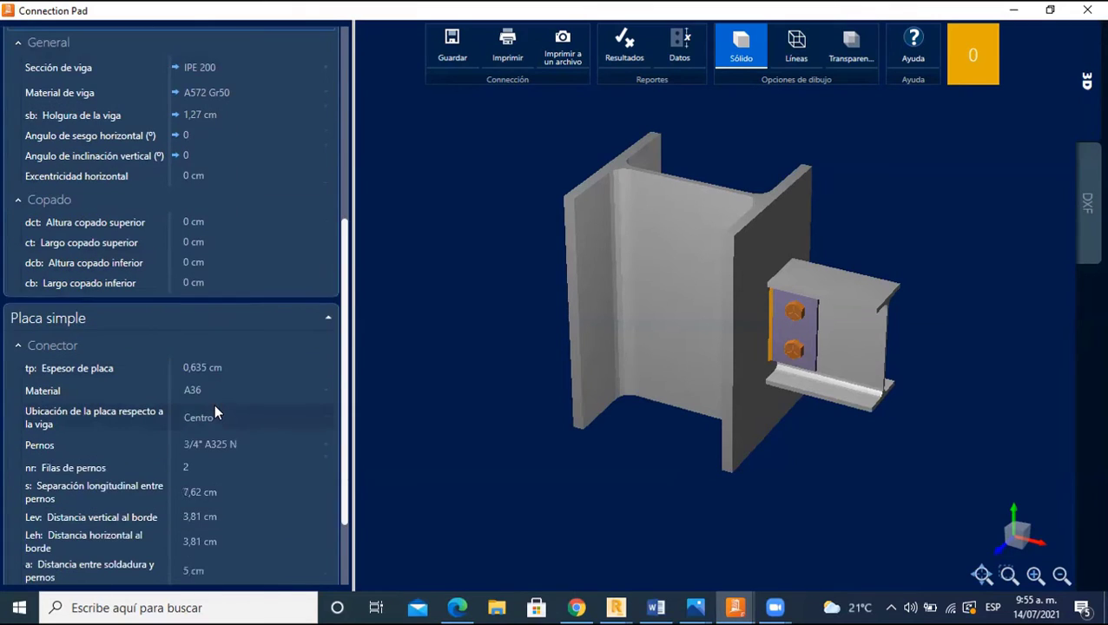
{"action": "scroll", "coordinate": [214, 409], "scroll_direction": "down", "scroll_amount": 1}
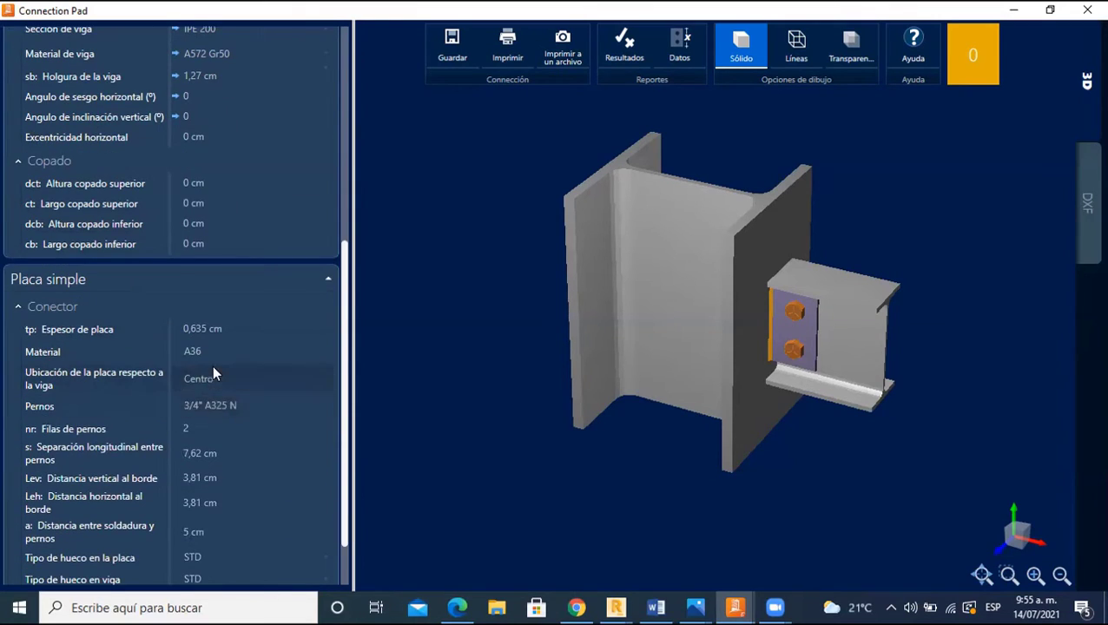
{"action": "left_click", "coordinate": [241, 405]}
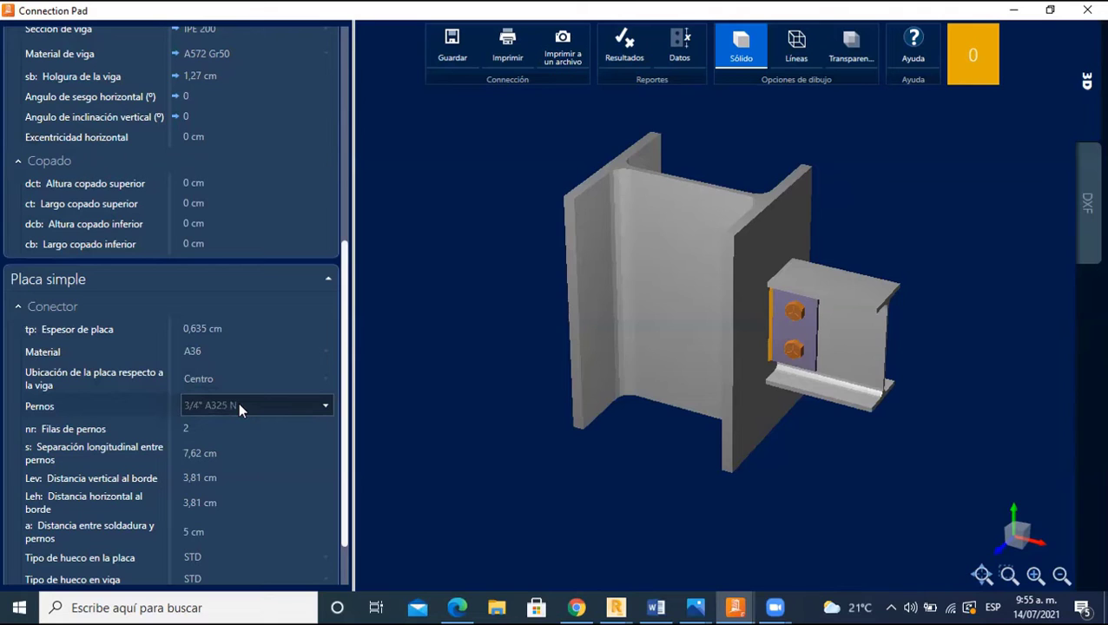
{"action": "scroll", "coordinate": [238, 403], "scroll_direction": "down", "scroll_amount": 1}
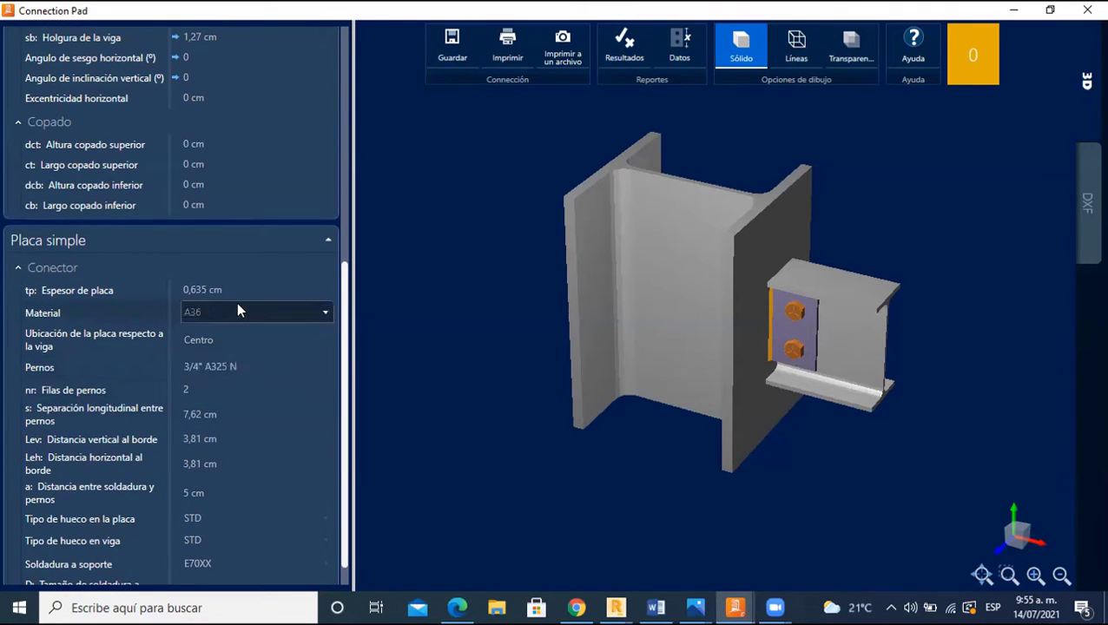
{"action": "left_click_drag", "start_coordinate": [787, 415], "coordinate": [785, 344]}
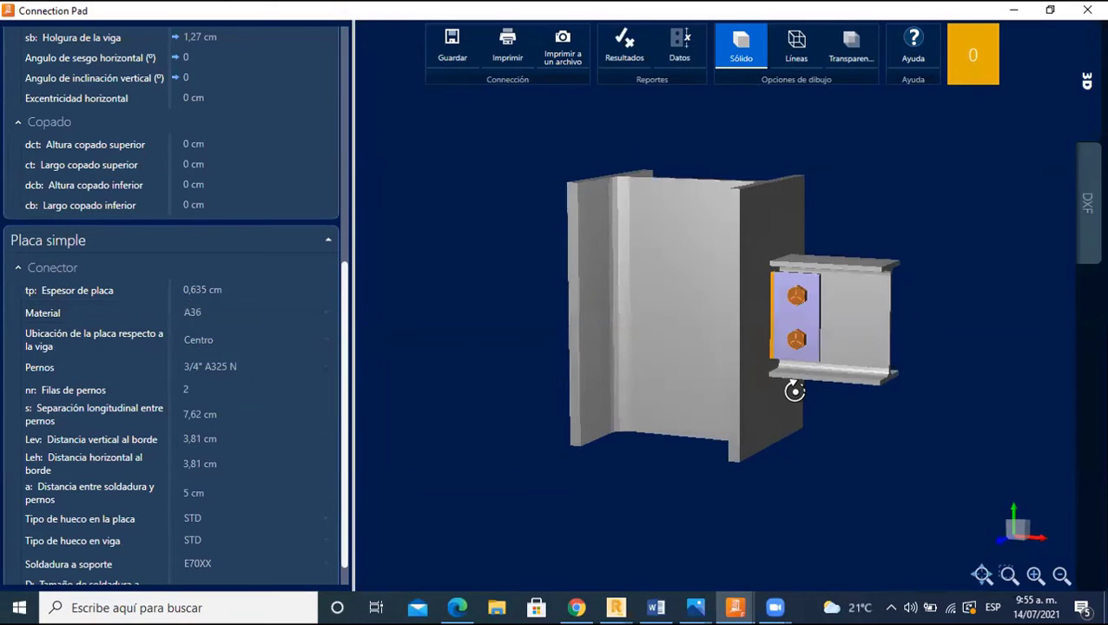
{"action": "scroll", "coordinate": [827, 299], "scroll_direction": "up", "scroll_amount": 3}
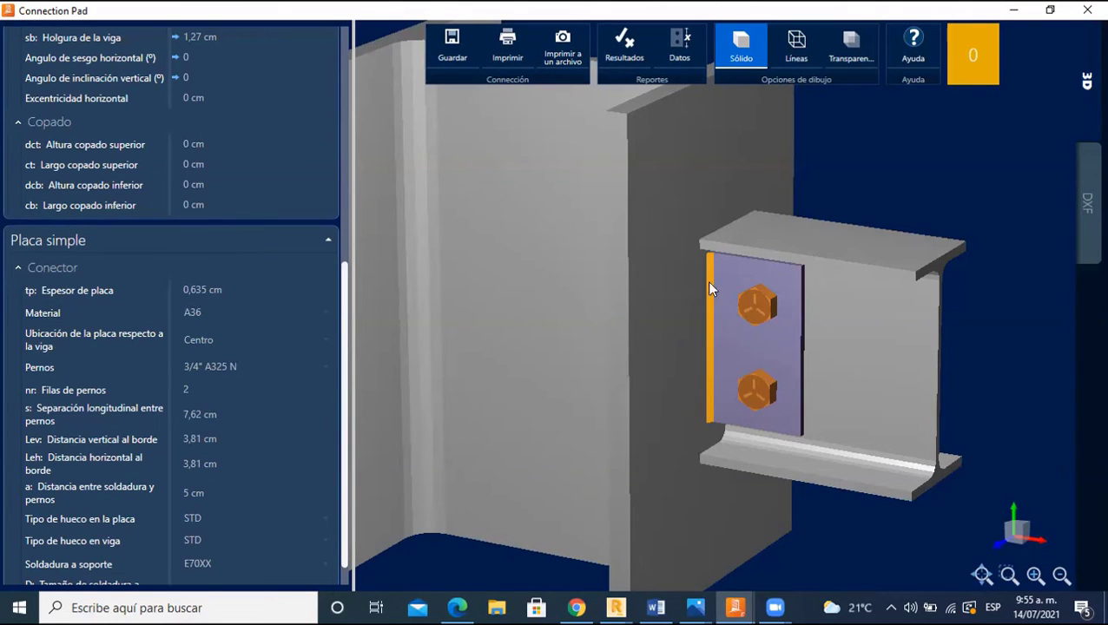
- Try a 100 cm plate thickness, then return it to 0,6 cm
{"action": "left_click", "coordinate": [210, 290]}
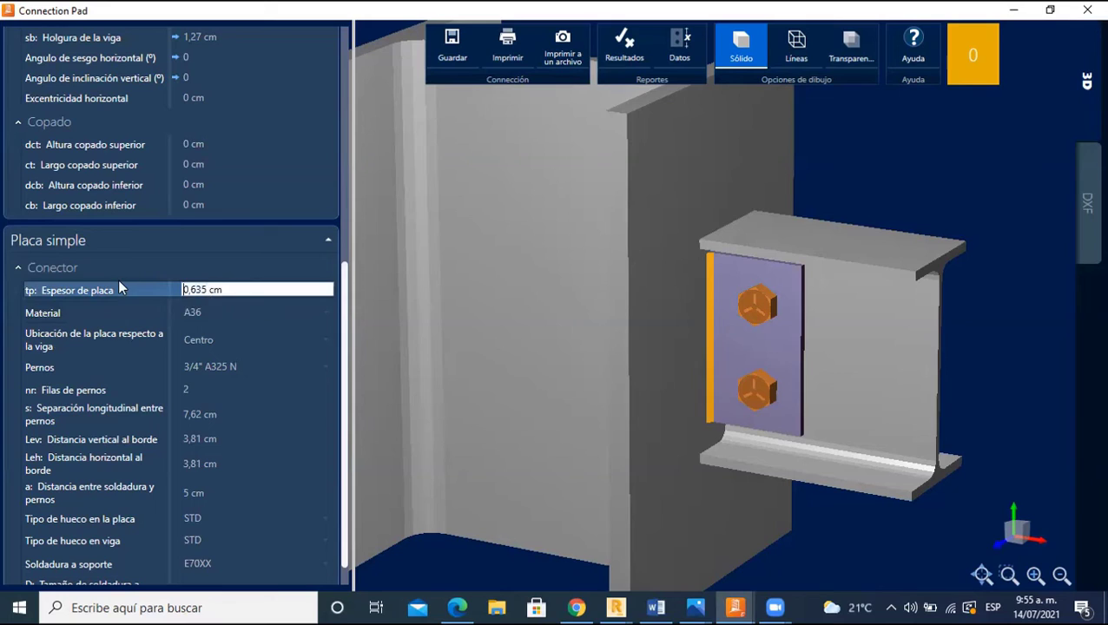
{"action": "left_click_drag", "start_coordinate": [184, 291], "coordinate": [208, 290]}
{"action": "type", "text": "10"}
{"action": "type", "text": "0"}
{"action": "left_click", "coordinate": [208, 312]}
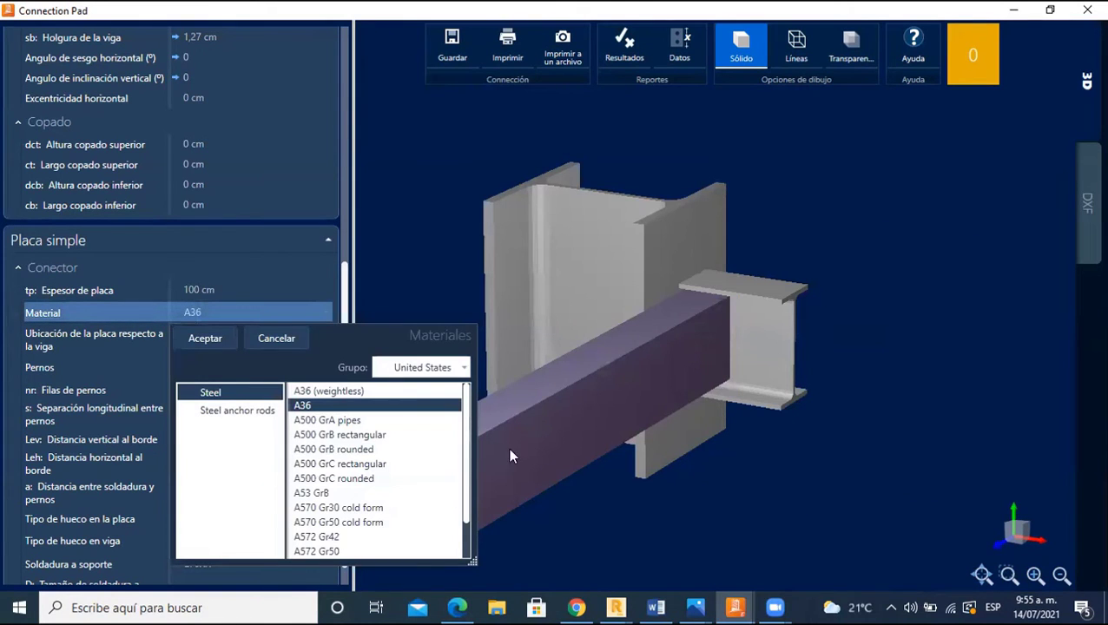
{"action": "mouse_move", "coordinate": [710, 458]}
{"action": "left_mouse_down"}
{"action": "mouse_move", "coordinate": [769, 409]}
{"action": "mouse_move", "coordinate": [757, 429]}
{"action": "mouse_move", "coordinate": [735, 432]}
{"action": "left_mouse_up"}
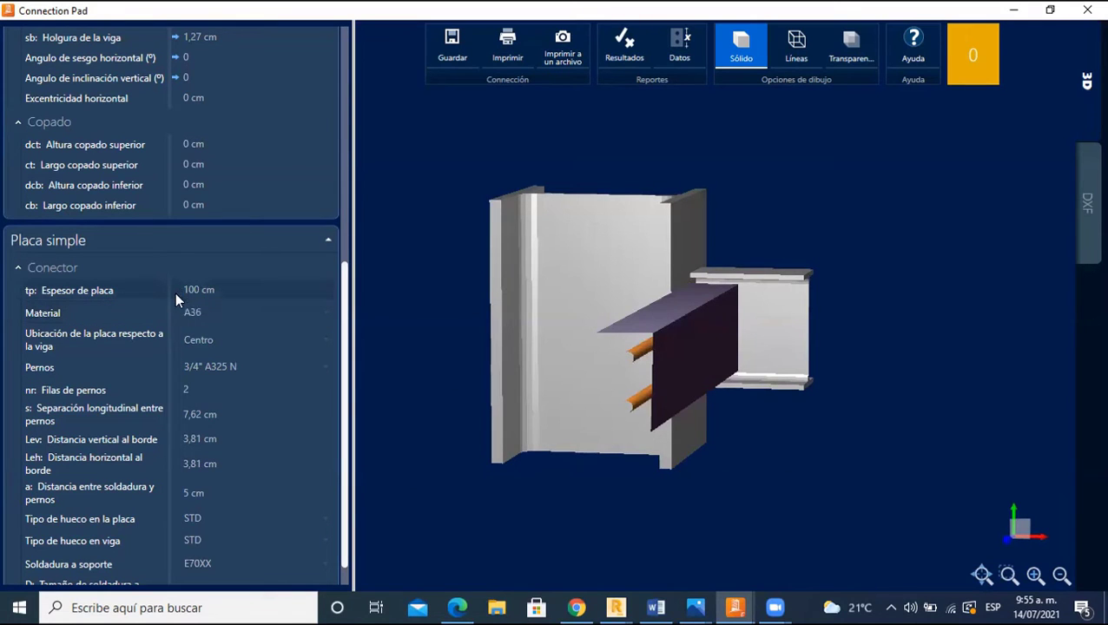
{"action": "left_click", "coordinate": [198, 294]}
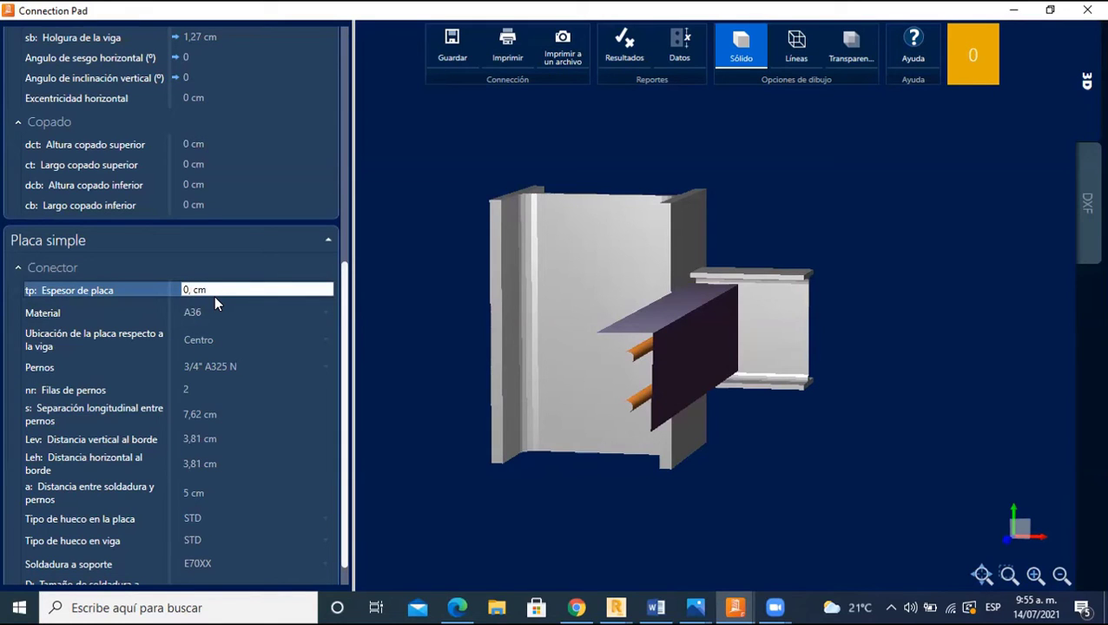
{"action": "left_click", "coordinate": [215, 300]}
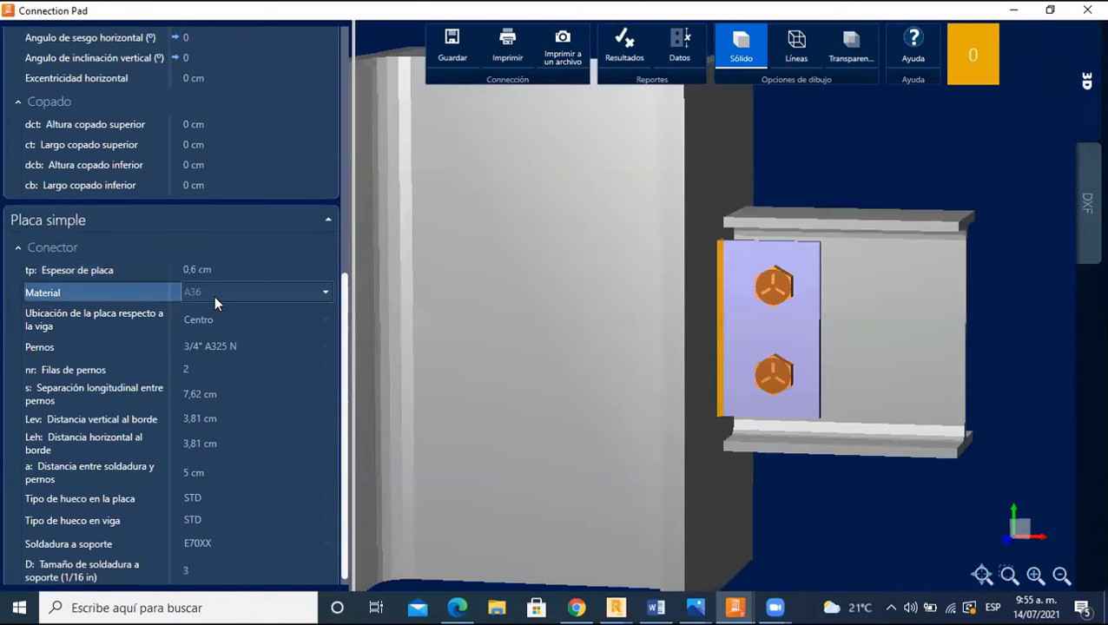
- Try plate thicknesses of 1 cm and 2 cm
{"action": "mouse_move", "coordinate": [878, 341]}
{"action": "left_mouse_down"}
{"action": "mouse_move", "coordinate": [828, 373]}
{"action": "mouse_move", "coordinate": [784, 355]}
{"action": "left_mouse_up"}
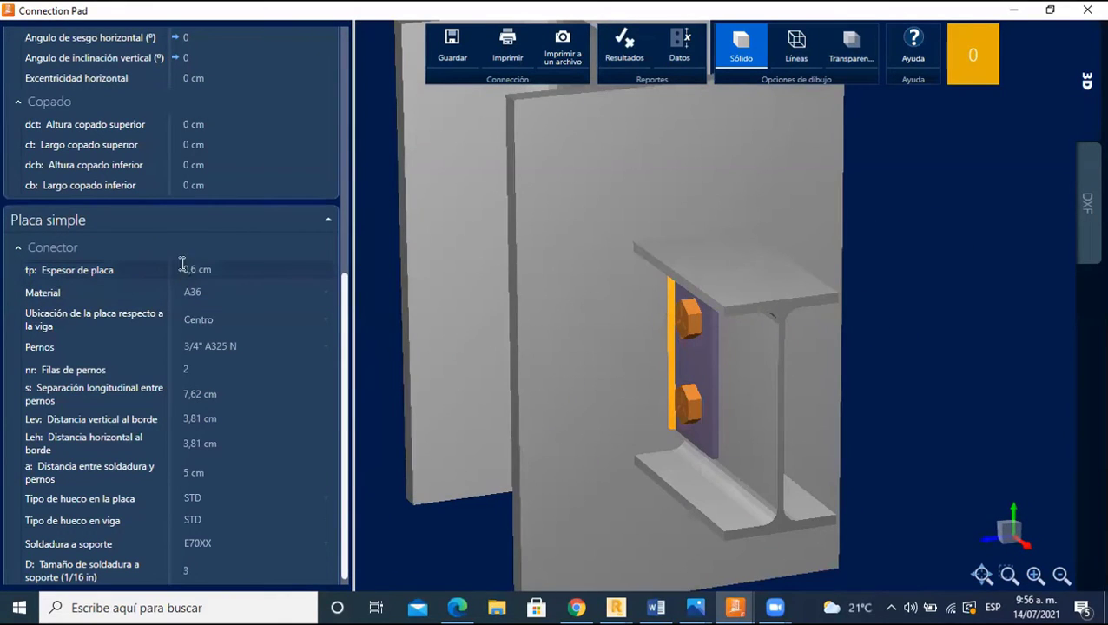
{"action": "left_click", "coordinate": [210, 270]}
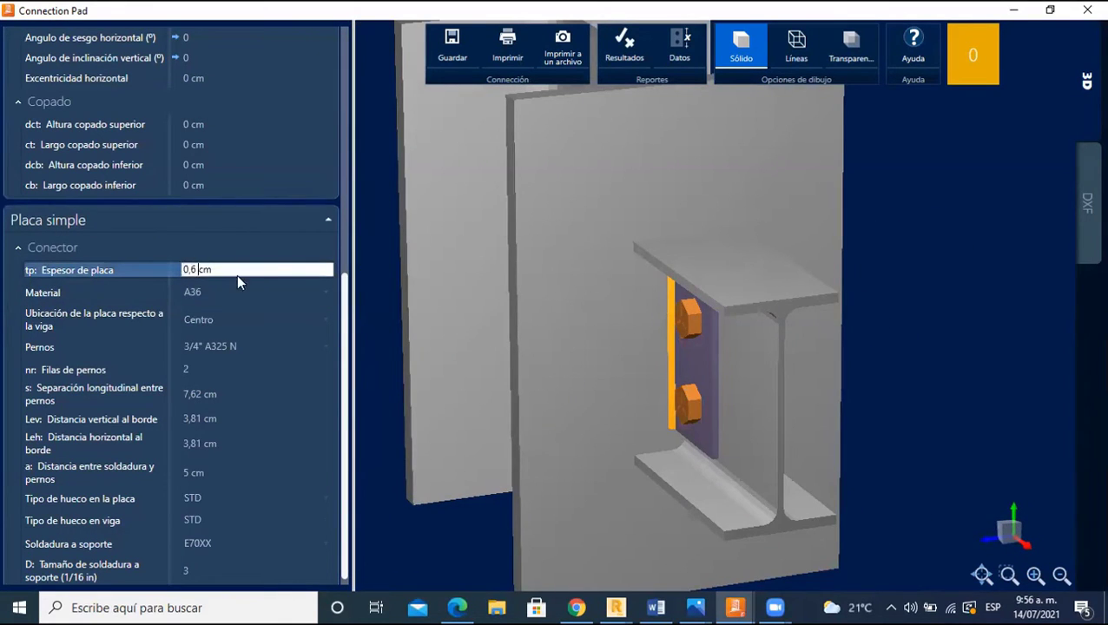
{"action": "key", "text": "BackSpace"}
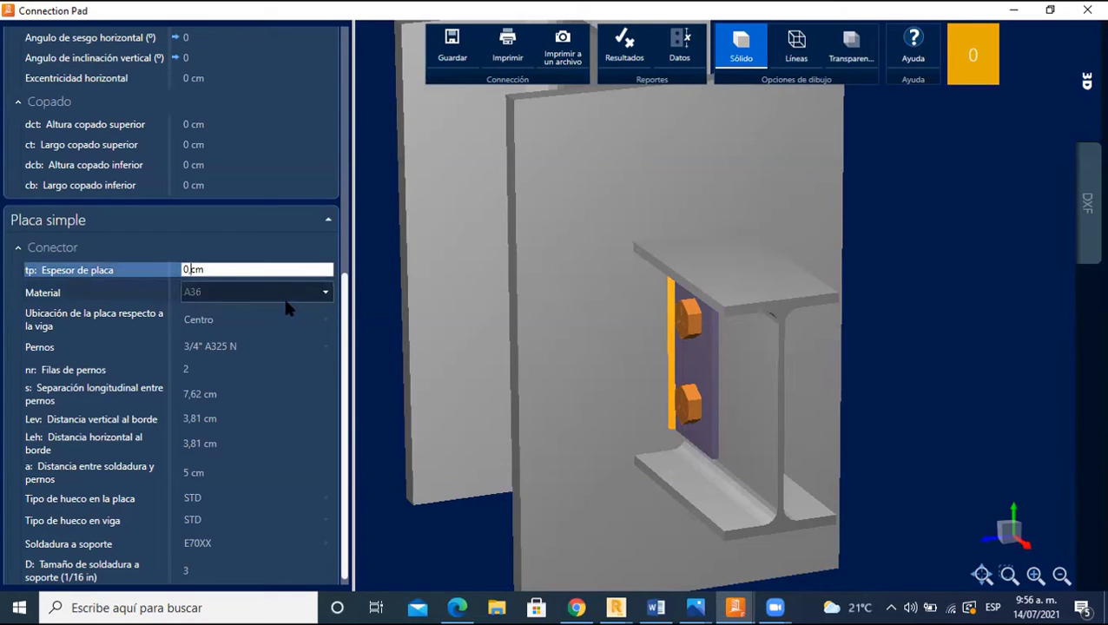
{"action": "key", "text": "BackSpace"}
{"action": "key", "text": "BackSpace"}
{"action": "type", "text": "1"}
{"action": "key", "text": "Tab"}
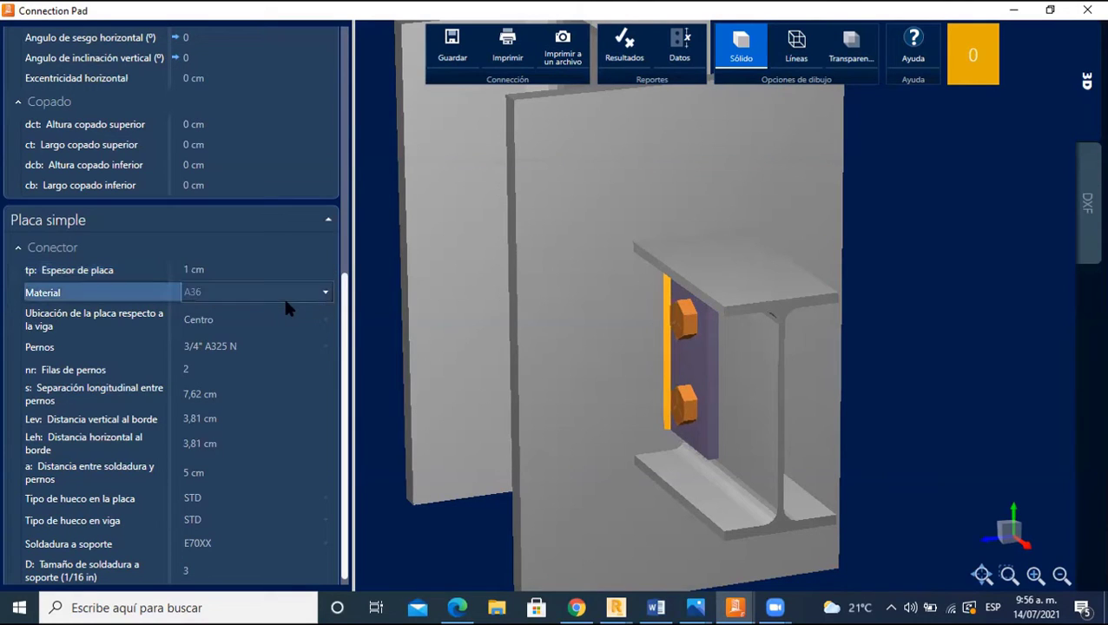
{"action": "left_click_drag", "start_coordinate": [752, 394], "coordinate": [650, 376]}
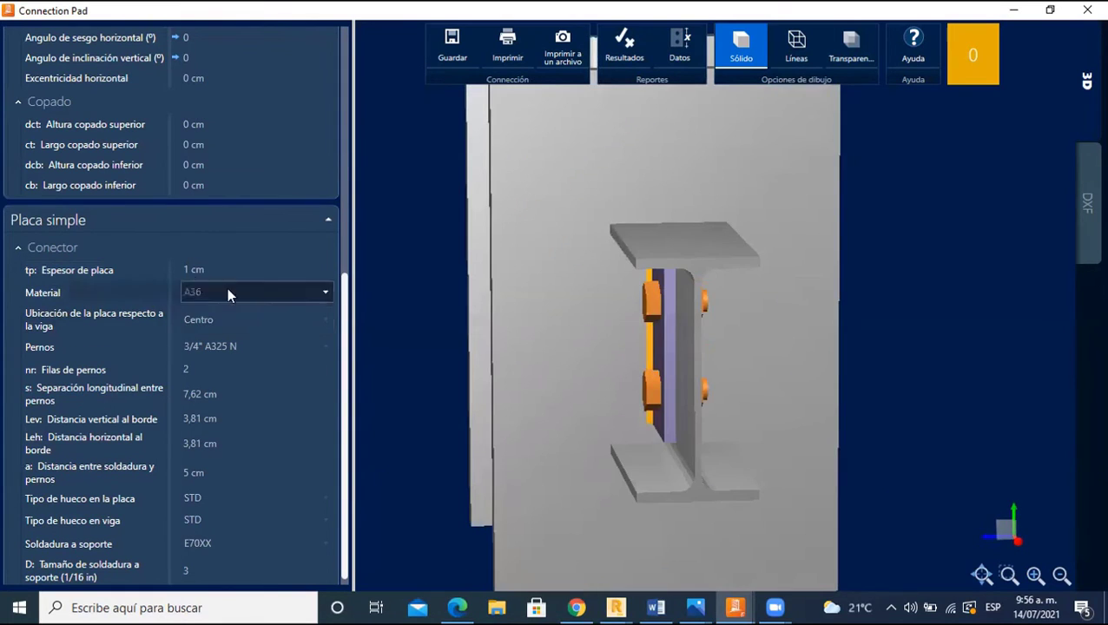
{"action": "left_click", "coordinate": [192, 268]}
{"action": "type", "text": "2"}
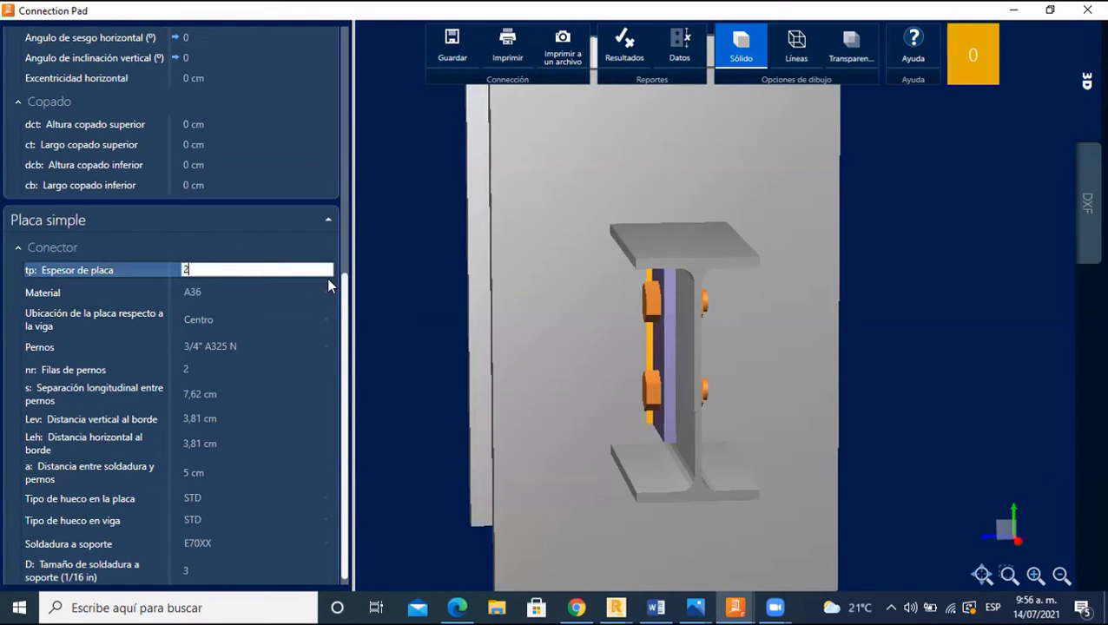
{"action": "key", "text": "Tab"}
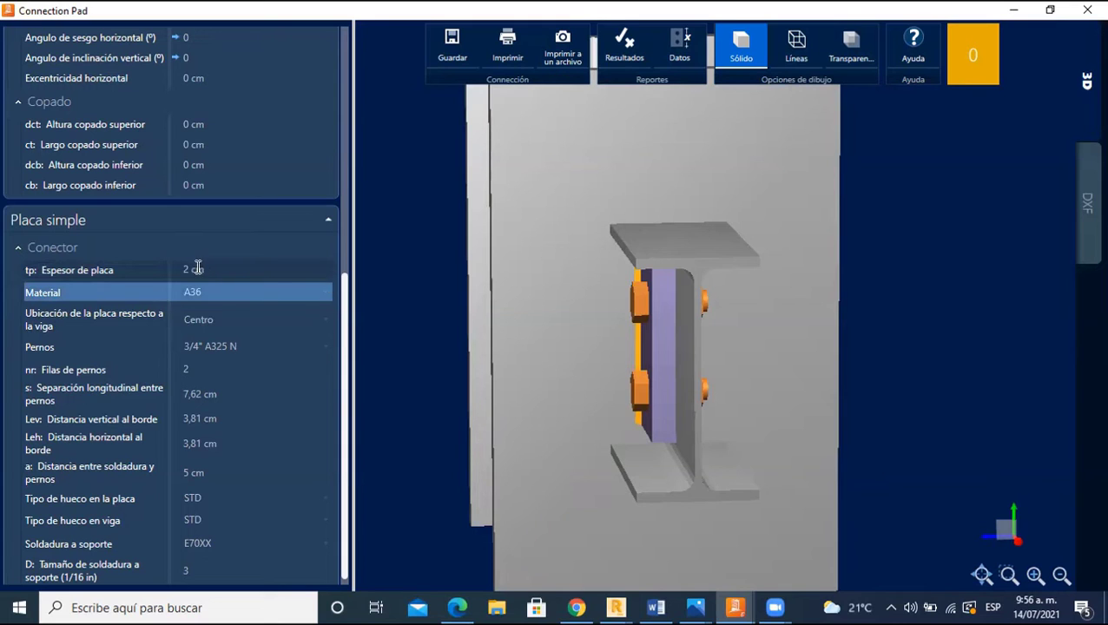
- Try a 2,5 cm plate thickness, then settle it at 0,6 cm
{"action": "left_click", "coordinate": [198, 268]}
{"action": "type", "text": ",5"}
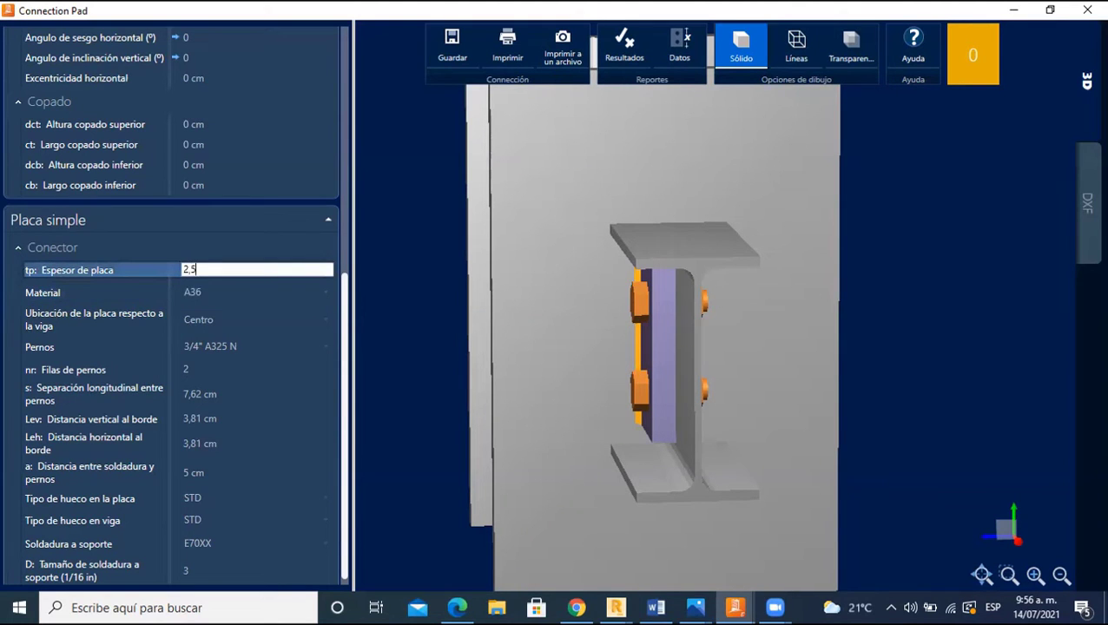
{"action": "key", "text": "Tab"}
{"action": "mouse_move", "coordinate": [628, 371]}
{"action": "left_mouse_down"}
{"action": "mouse_move", "coordinate": [680, 391]}
{"action": "mouse_move", "coordinate": [651, 341]}
{"action": "mouse_move", "coordinate": [635, 361]}
{"action": "mouse_move", "coordinate": [619, 361]}
{"action": "mouse_move", "coordinate": [678, 372]}
{"action": "mouse_move", "coordinate": [568, 377]}
{"action": "left_mouse_up"}
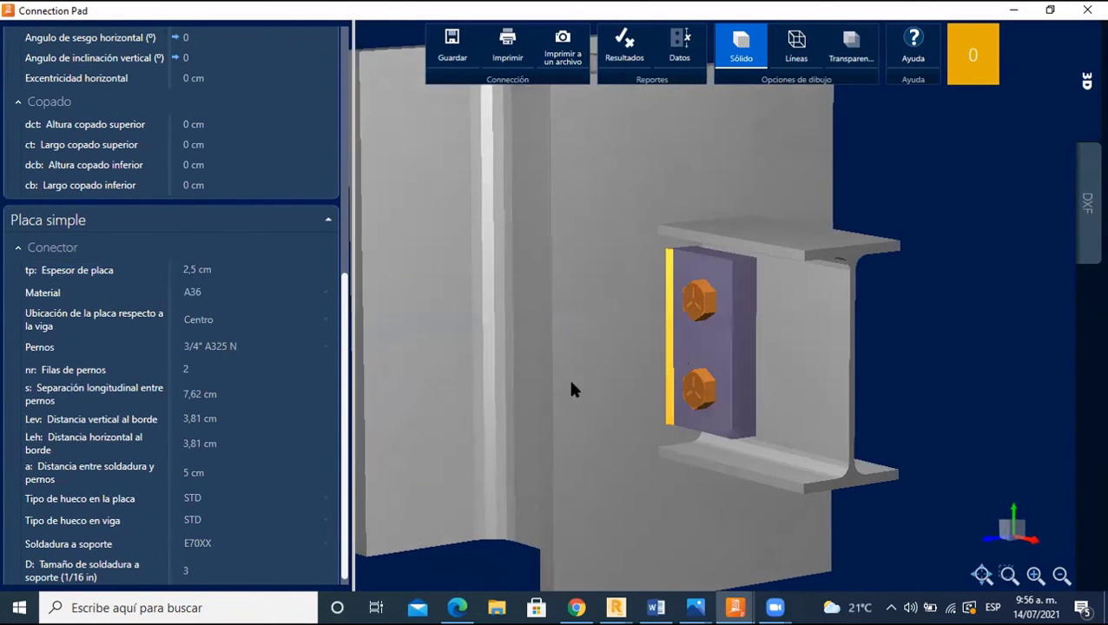
{"action": "left_click", "coordinate": [191, 265]}
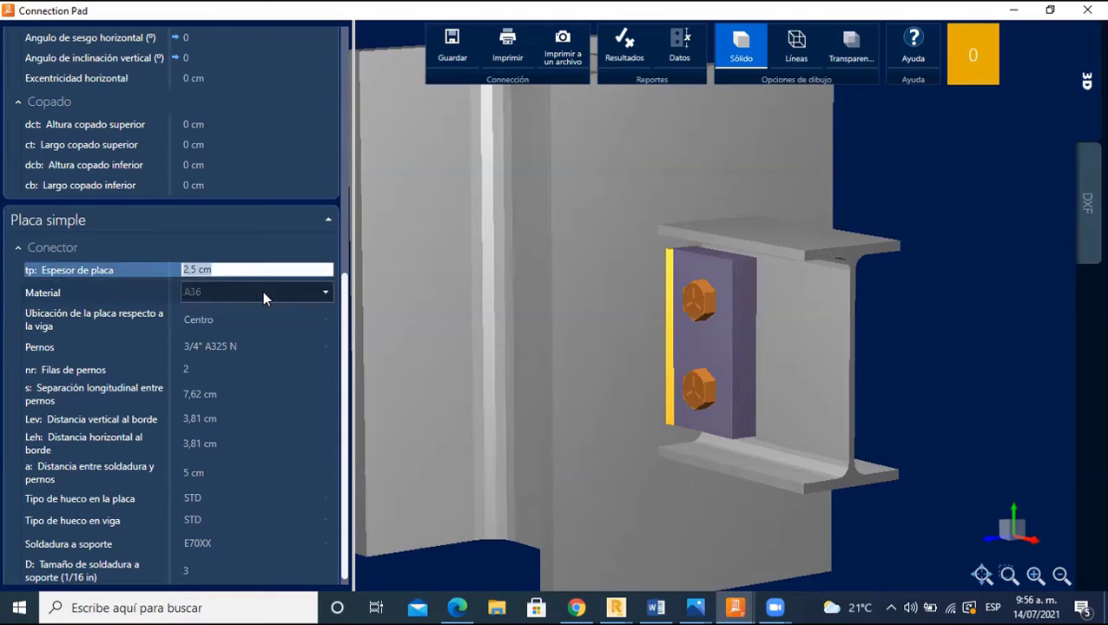
{"action": "type", "text": "0,6"}
{"action": "key", "text": "Tab"}
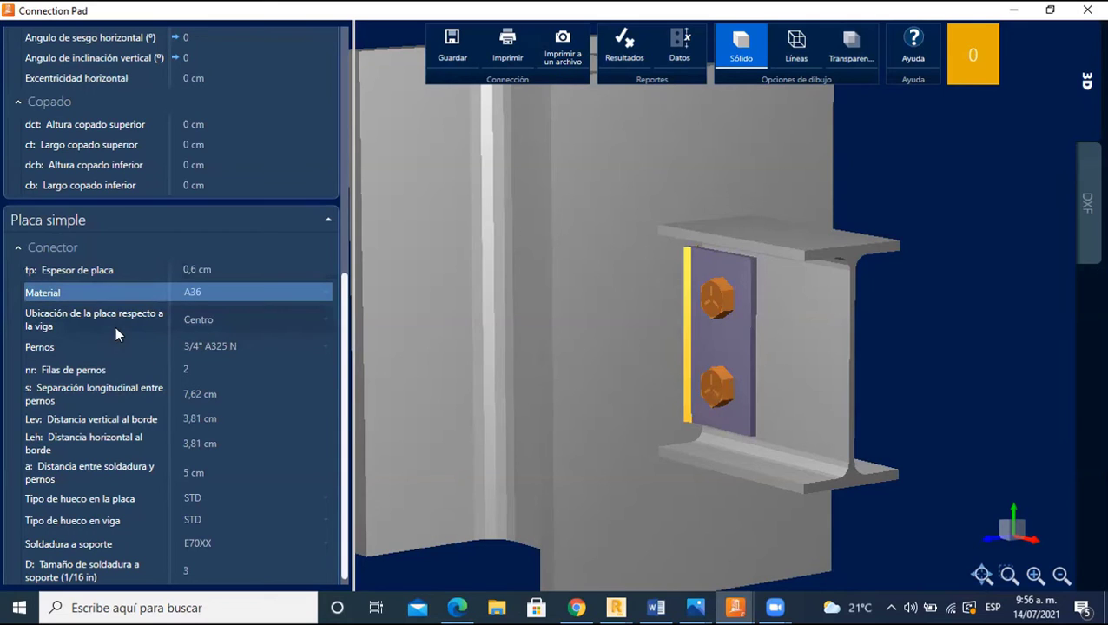
- Try the plate at the top (Superior), centre (Centro) and bottom (Inferior) of the beam
{"action": "left_click", "coordinate": [283, 323]}
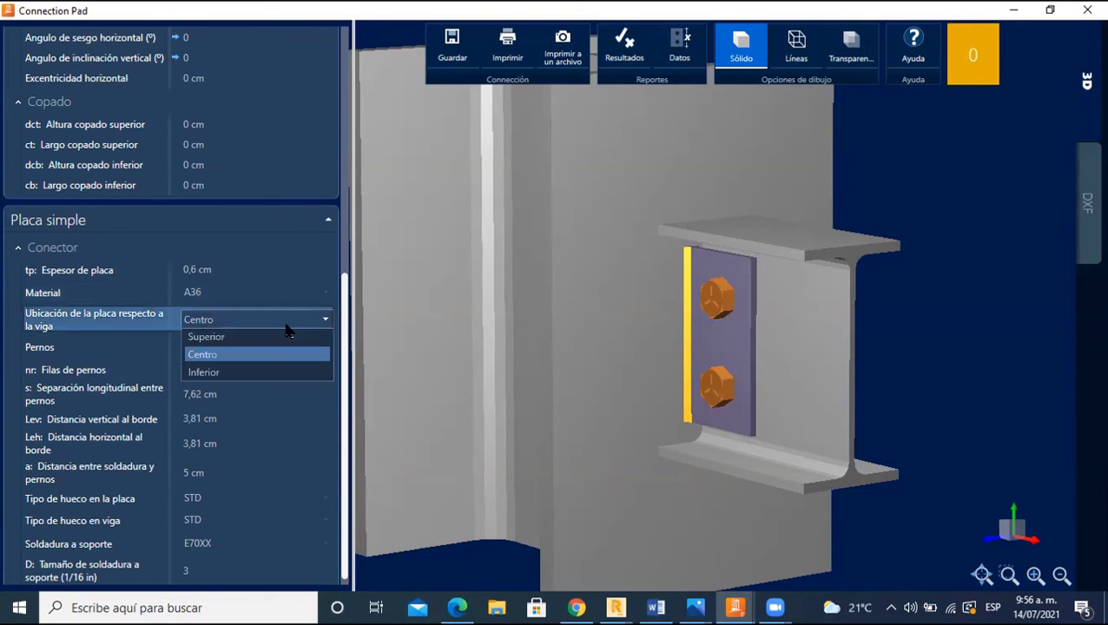
{"action": "left_click", "coordinate": [244, 341]}
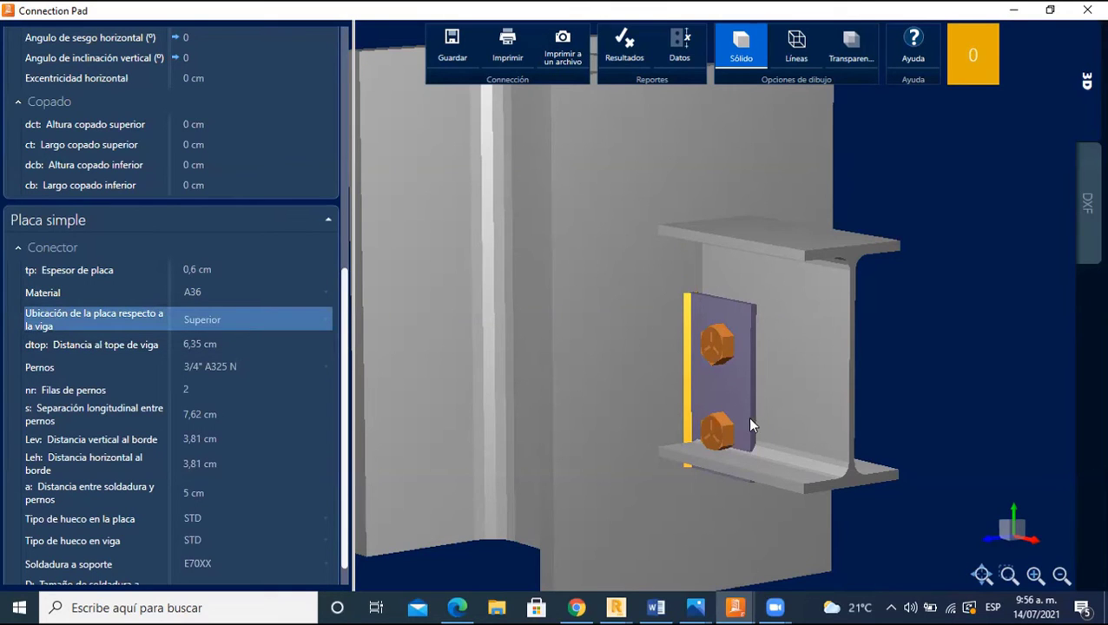
{"action": "left_click", "coordinate": [235, 323]}
{"action": "left_click", "coordinate": [229, 352]}
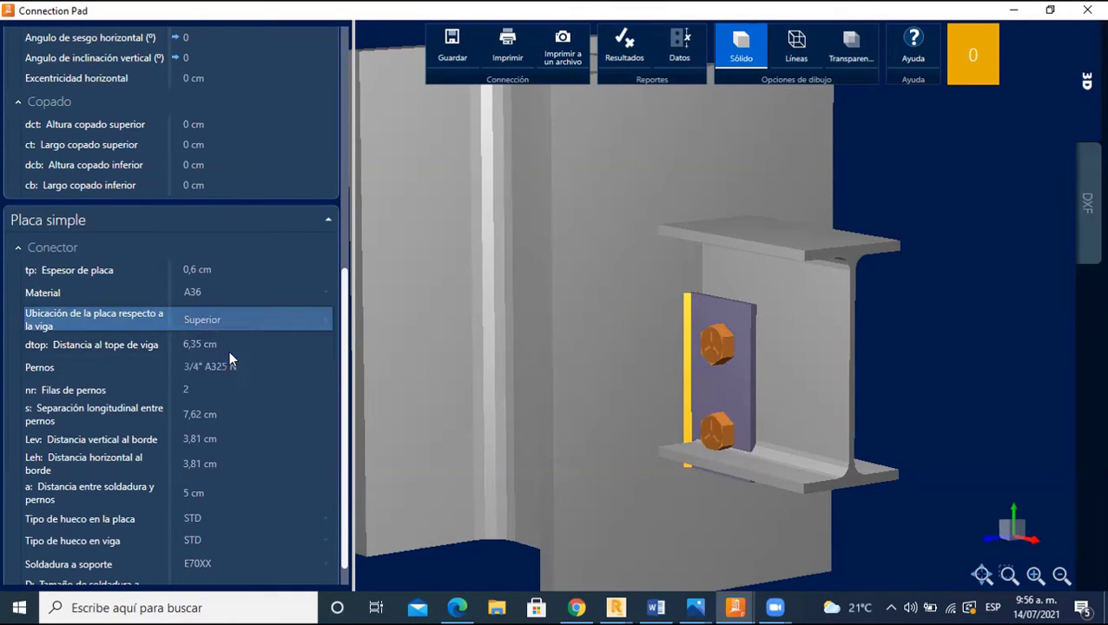
{"action": "left_click", "coordinate": [244, 346]}
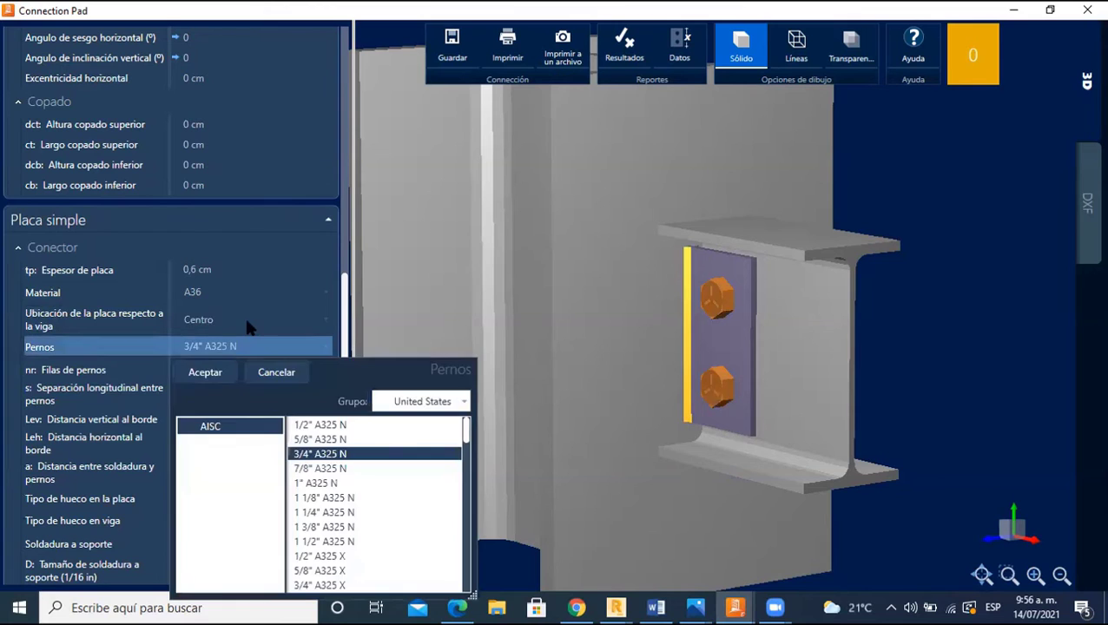
{"action": "left_click", "coordinate": [248, 324]}
{"action": "left_click", "coordinate": [236, 371]}
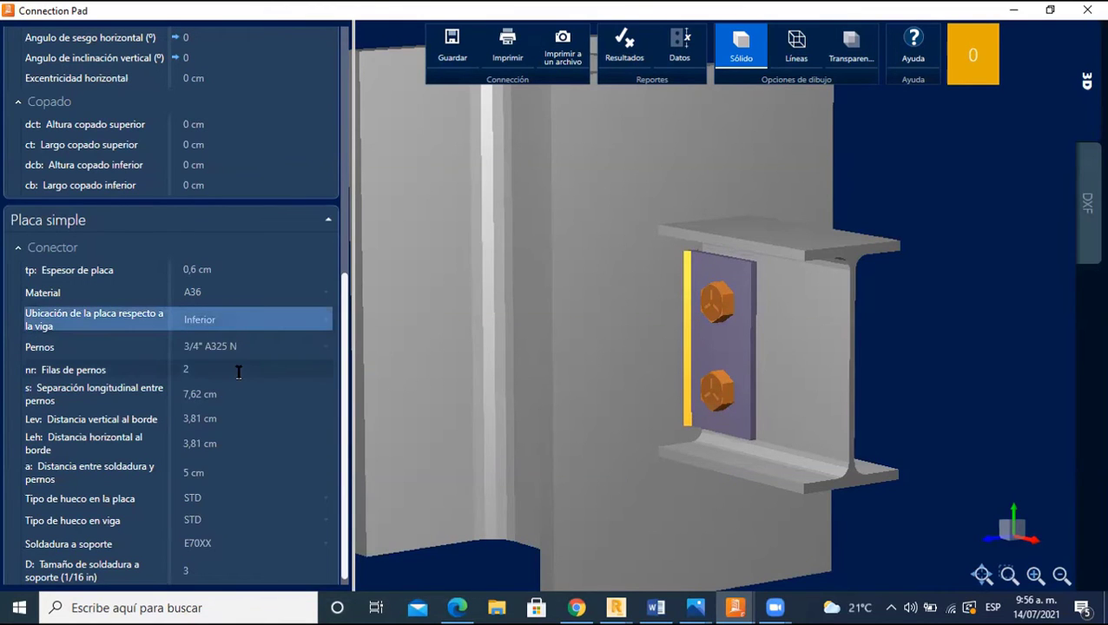
{"action": "mouse_move", "coordinate": [746, 423]}
{"action": "left_mouse_down"}
{"action": "mouse_move", "coordinate": [808, 351]}
{"action": "mouse_move", "coordinate": [787, 366]}
{"action": "mouse_move", "coordinate": [658, 361]}
{"action": "left_mouse_up"}
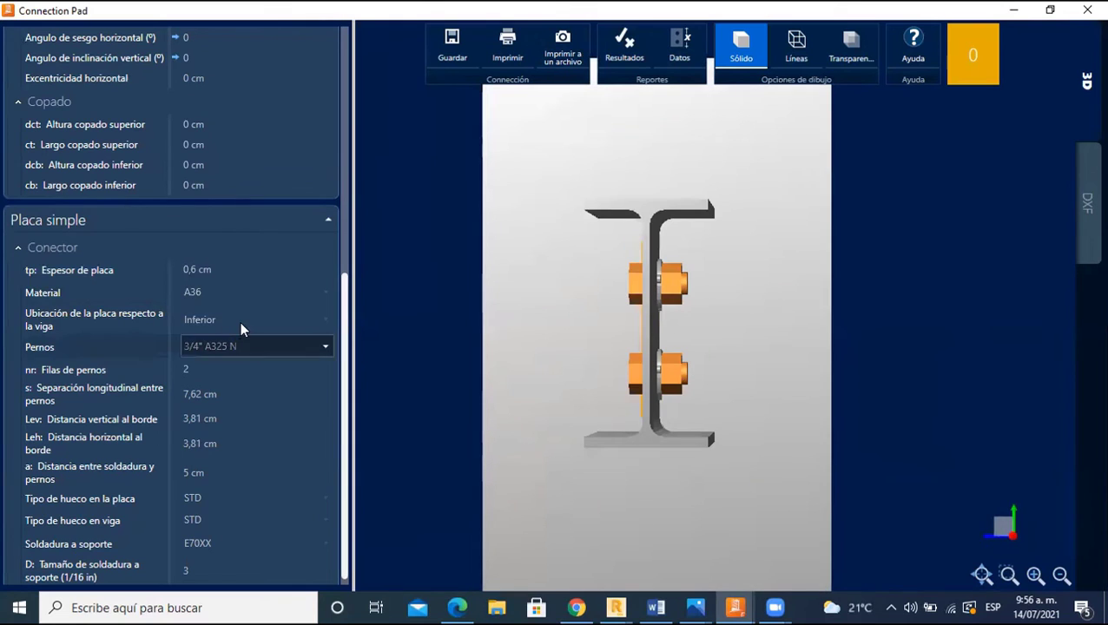
- Try Superior once more, then set the plate location to Centro
{"action": "left_click", "coordinate": [274, 323]}
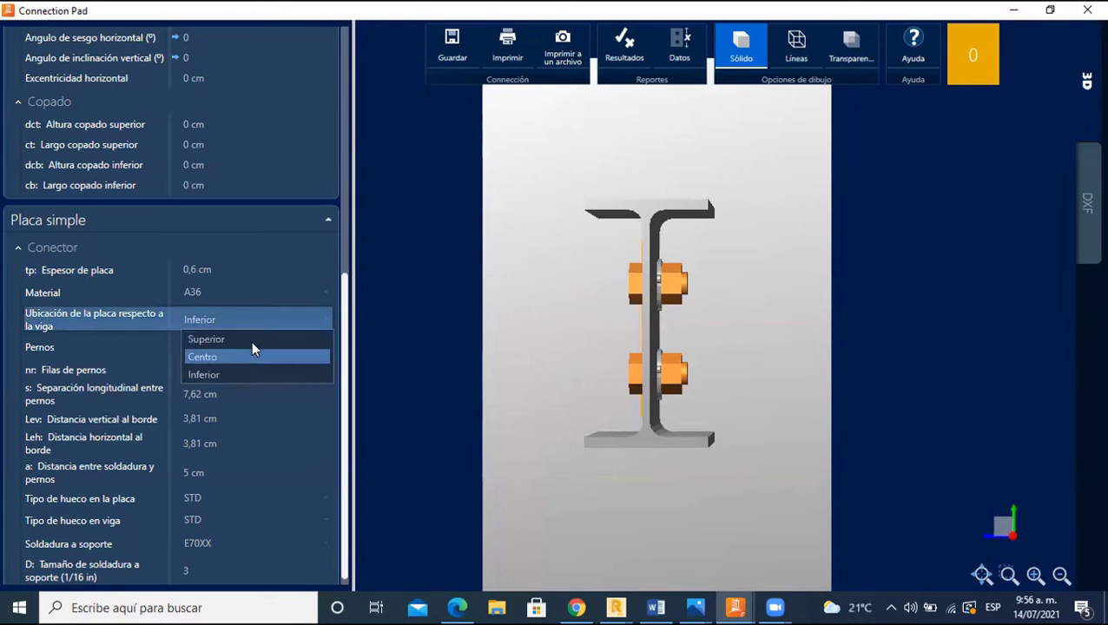
{"action": "left_click", "coordinate": [251, 339]}
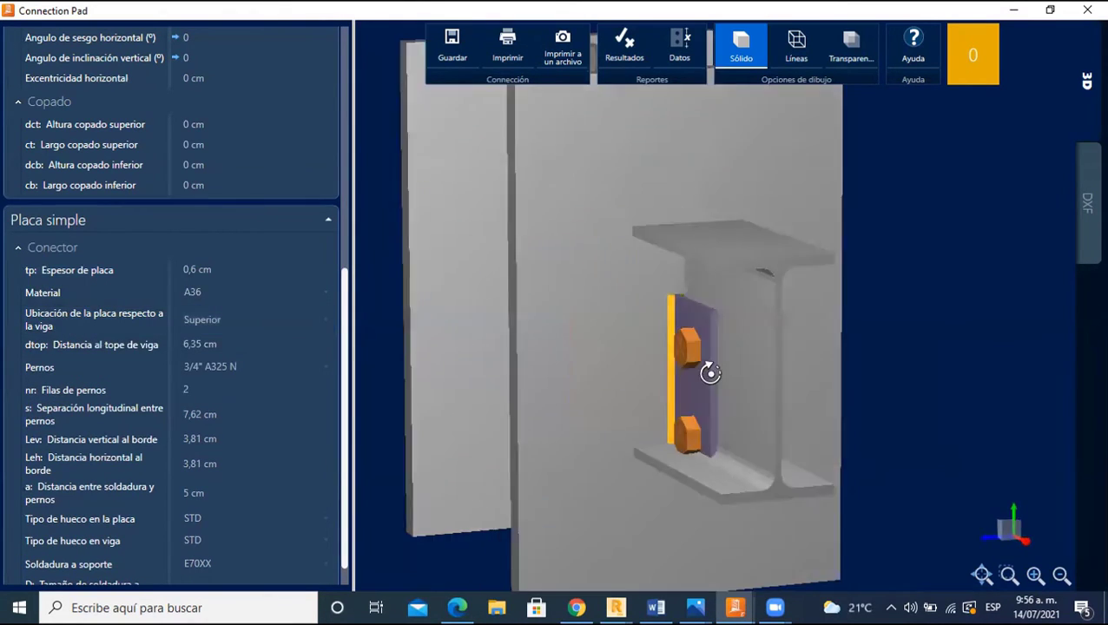
{"action": "scroll", "coordinate": [267, 329], "scroll_direction": "down", "scroll_amount": 1}
{"action": "left_click", "coordinate": [286, 300]}
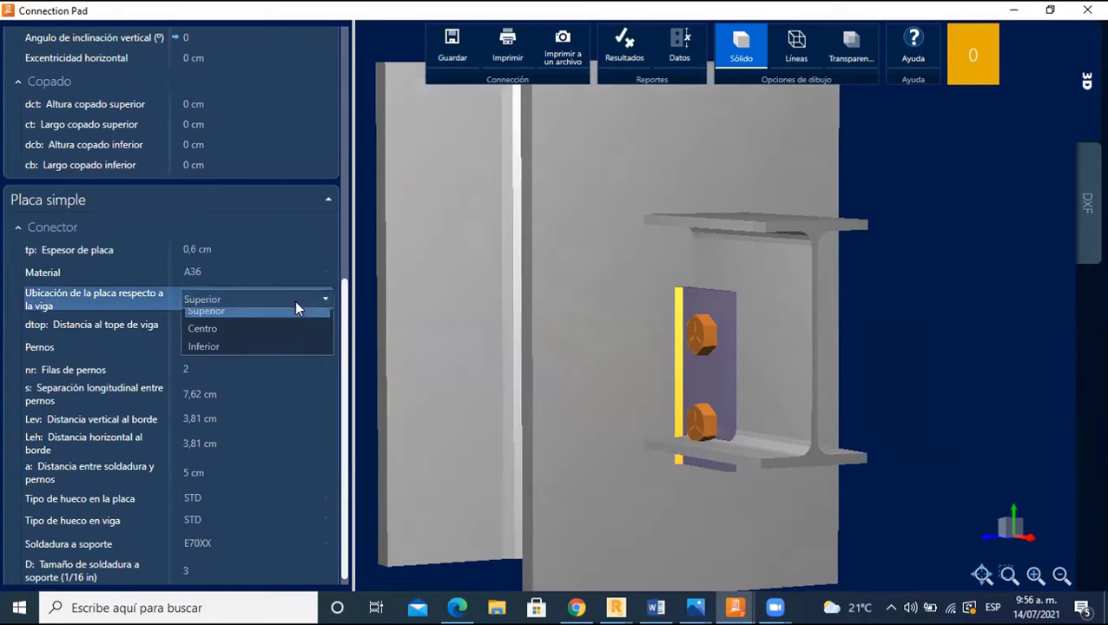
{"action": "left_click", "coordinate": [242, 333]}
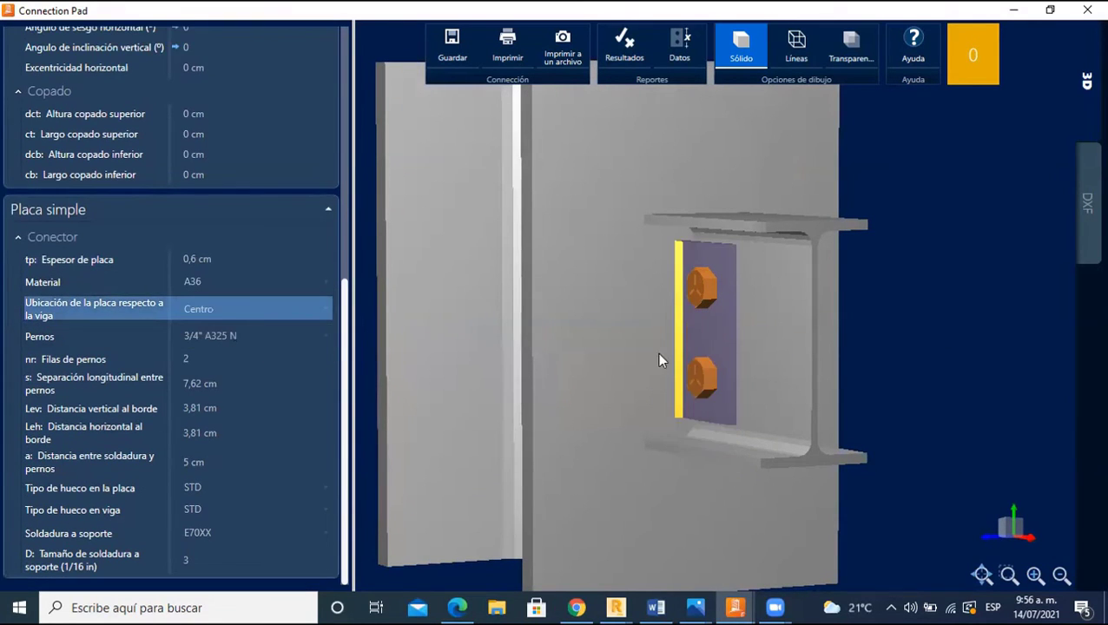
{"action": "mouse_move", "coordinate": [658, 352]}
{"action": "middle_mouse_down"}
{"action": "mouse_move", "coordinate": [704, 362]}
{"action": "mouse_move", "coordinate": [420, 359]}
{"action": "middle_mouse_up"}
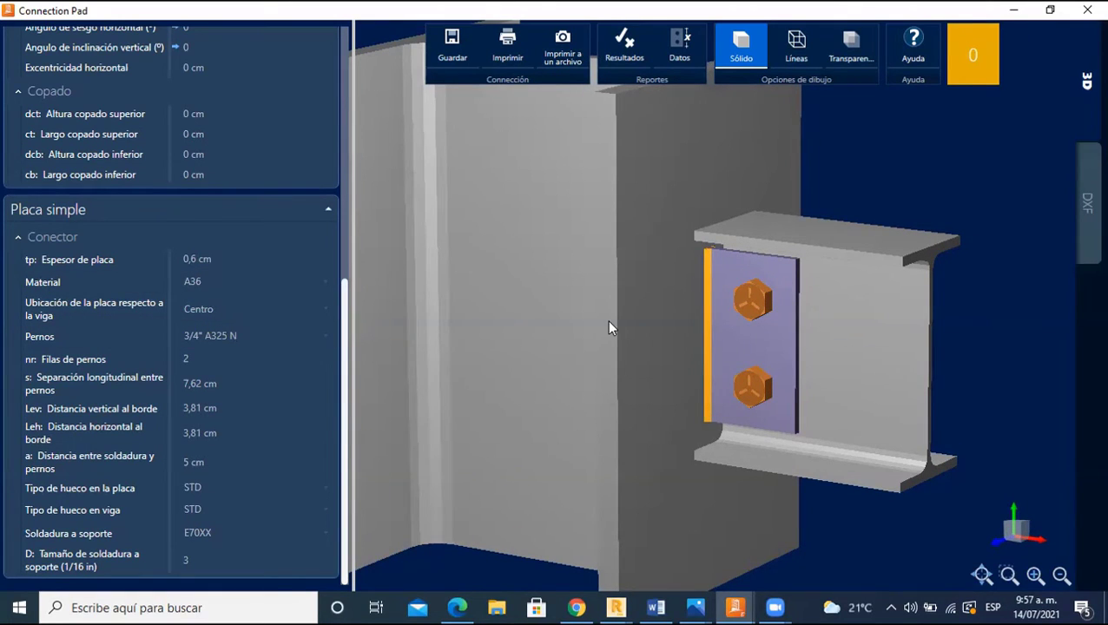
{"action": "scroll", "coordinate": [608, 322], "scroll_direction": "down", "scroll_amount": 3}
{"action": "mouse_move", "coordinate": [608, 352]}
{"action": "middle_mouse_down"}
{"action": "mouse_move", "coordinate": [532, 351]}
{"action": "mouse_move", "coordinate": [539, 462]}
{"action": "mouse_move", "coordinate": [500, 380]}
{"action": "mouse_move", "coordinate": [584, 376]}
{"action": "mouse_move", "coordinate": [621, 353]}
{"action": "mouse_move", "coordinate": [601, 374]}
{"action": "mouse_move", "coordinate": [582, 361]}
{"action": "middle_mouse_up"}
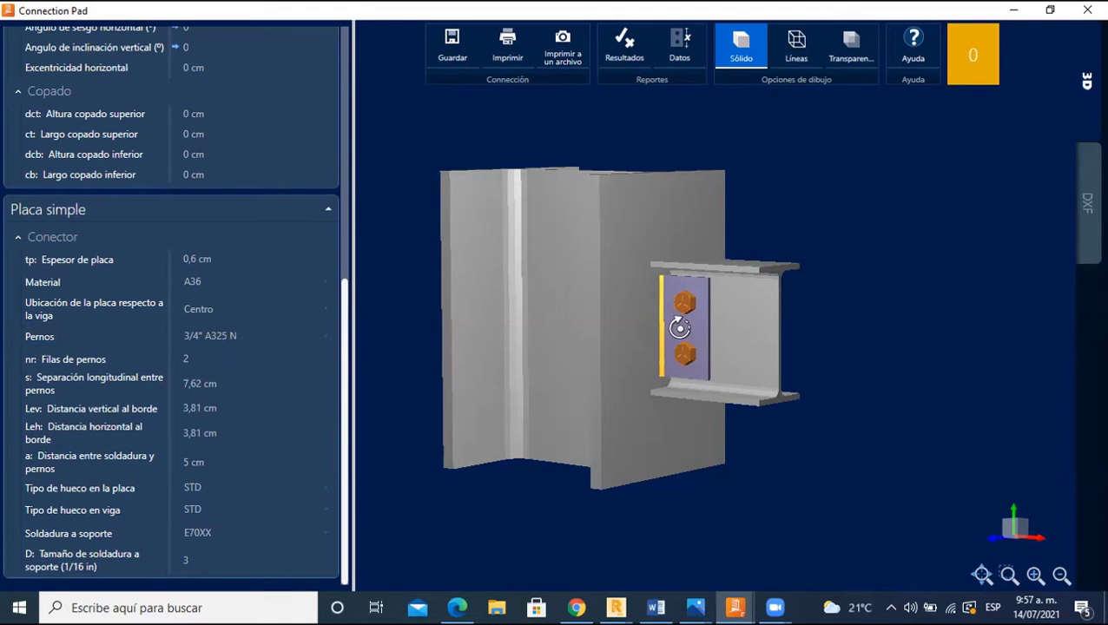
{"action": "mouse_move", "coordinate": [680, 328]}
{"action": "left_mouse_down"}
{"action": "mouse_move", "coordinate": [636, 306]}
{"action": "mouse_move", "coordinate": [323, 328]}
{"action": "left_mouse_up"}
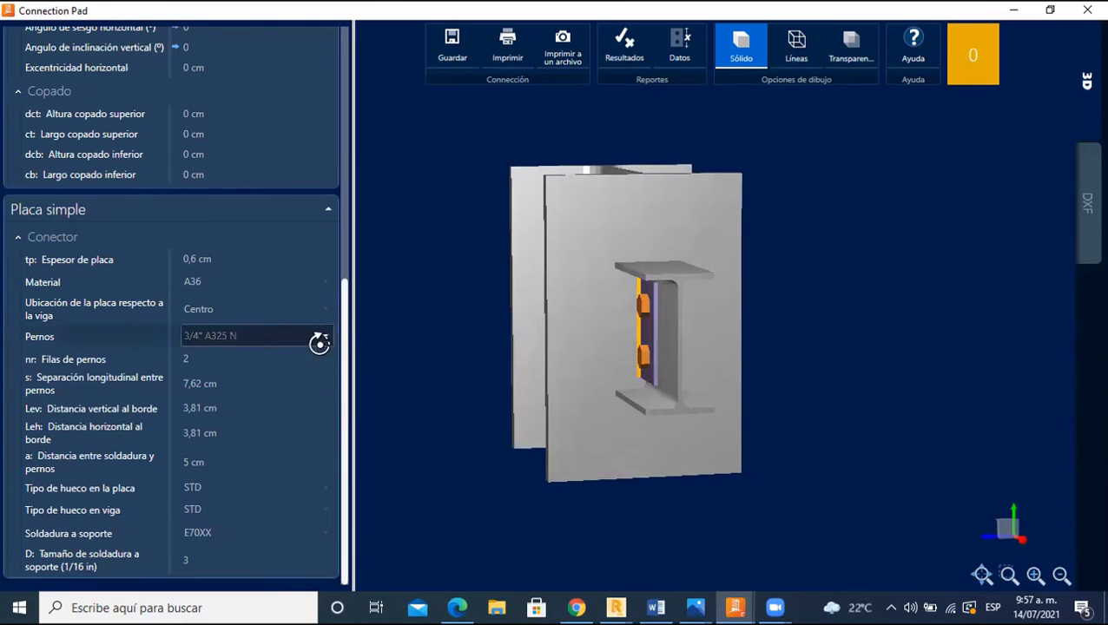
{"action": "left_click", "coordinate": [323, 341]}
{"action": "left_click", "coordinate": [327, 471]}
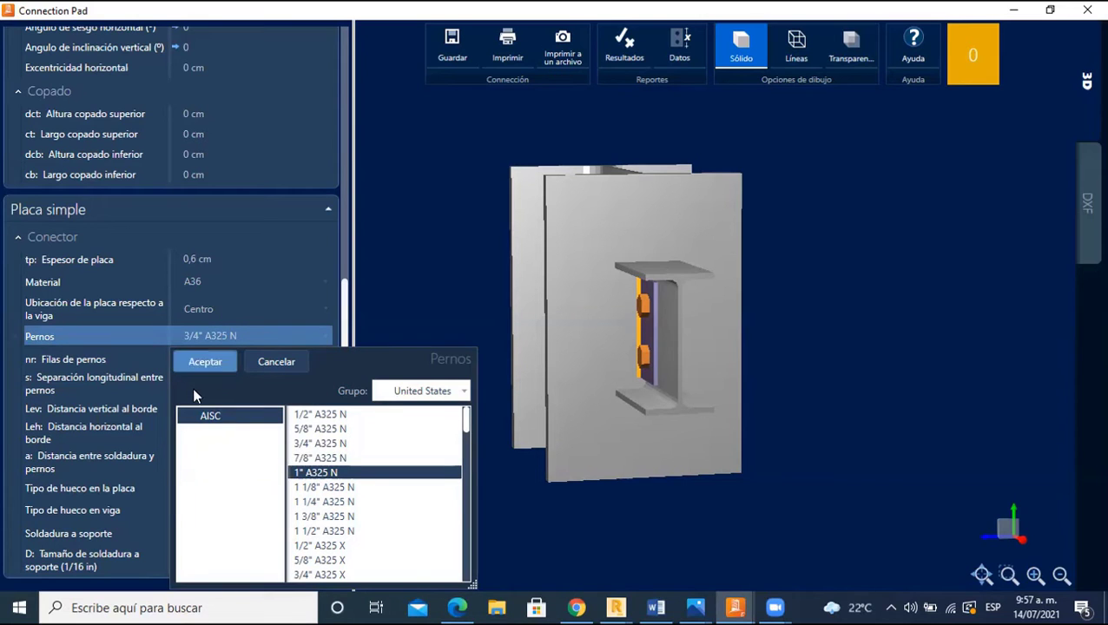
{"action": "left_click", "coordinate": [205, 361]}
{"action": "left_click_drag", "start_coordinate": [613, 371], "coordinate": [674, 359]}
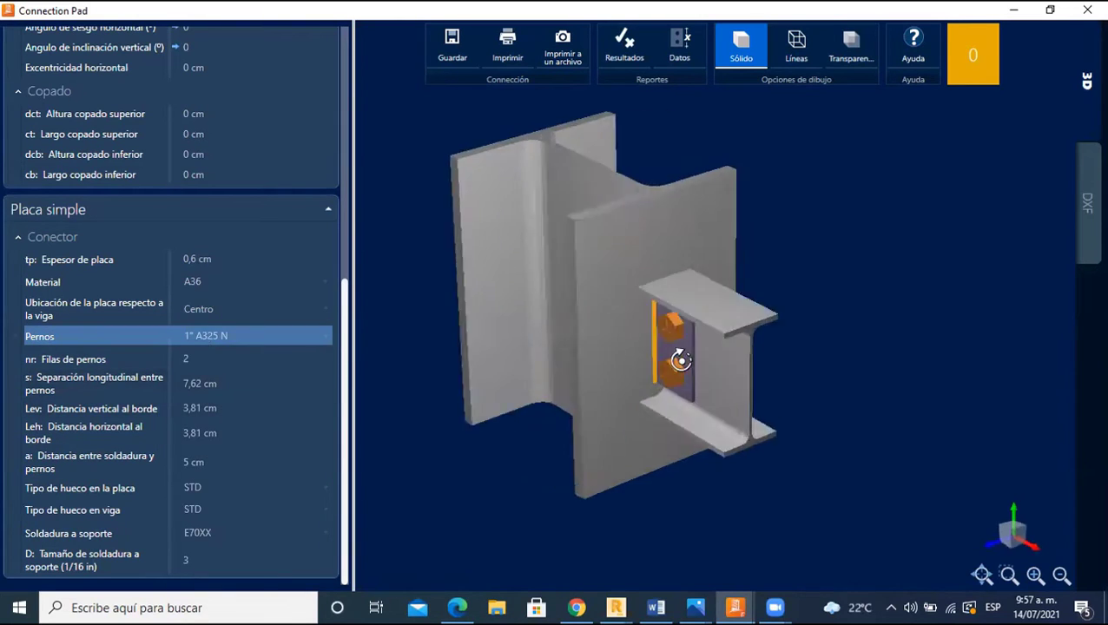
{"action": "left_click", "coordinate": [303, 337]}
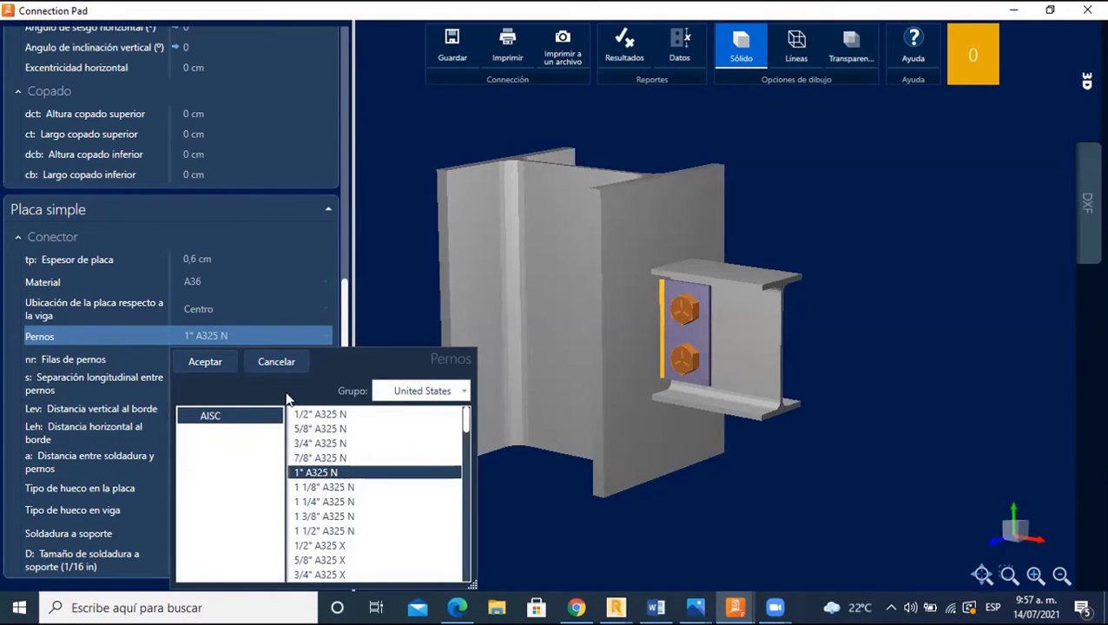
{"action": "left_click", "coordinate": [322, 429]}
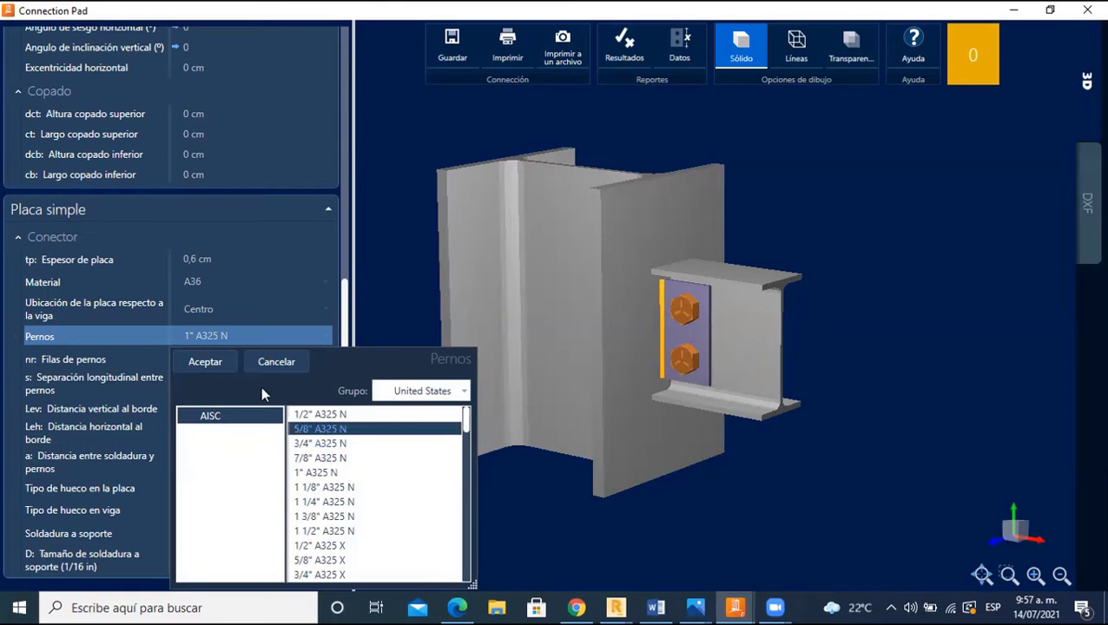
{"action": "left_click", "coordinate": [199, 363]}
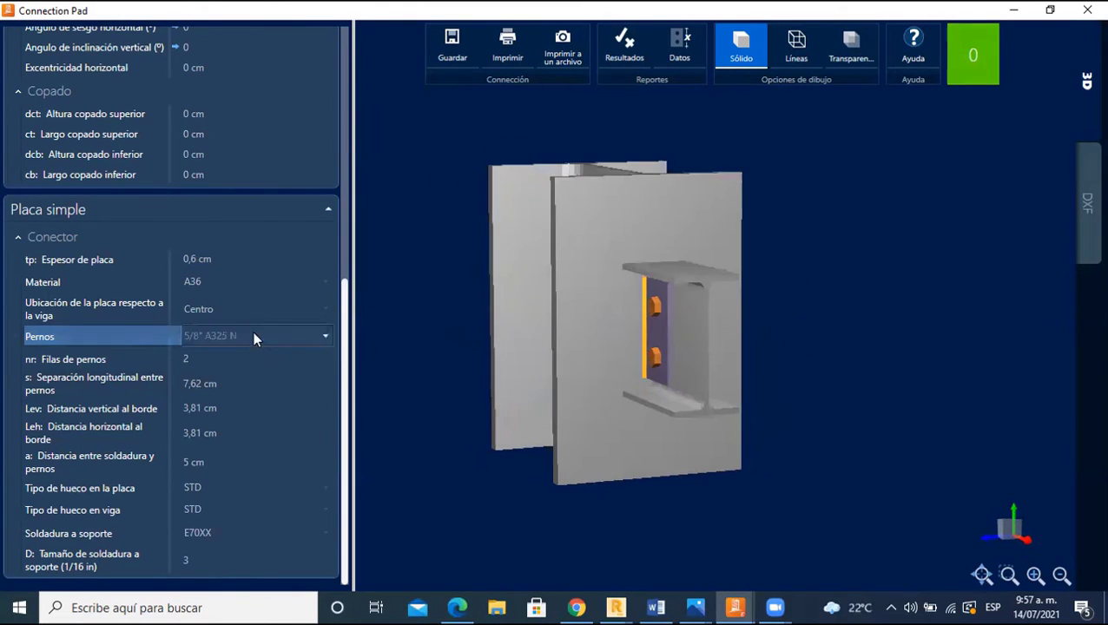
{"action": "left_click", "coordinate": [255, 331]}
{"action": "left_click", "coordinate": [428, 416]}
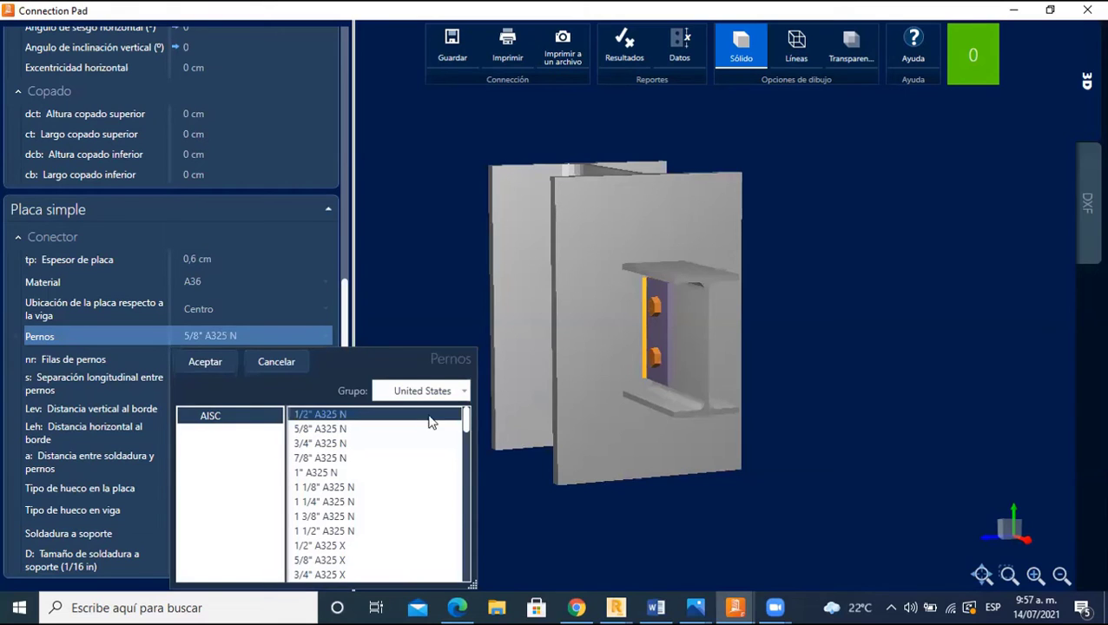
{"action": "left_click", "coordinate": [203, 362]}
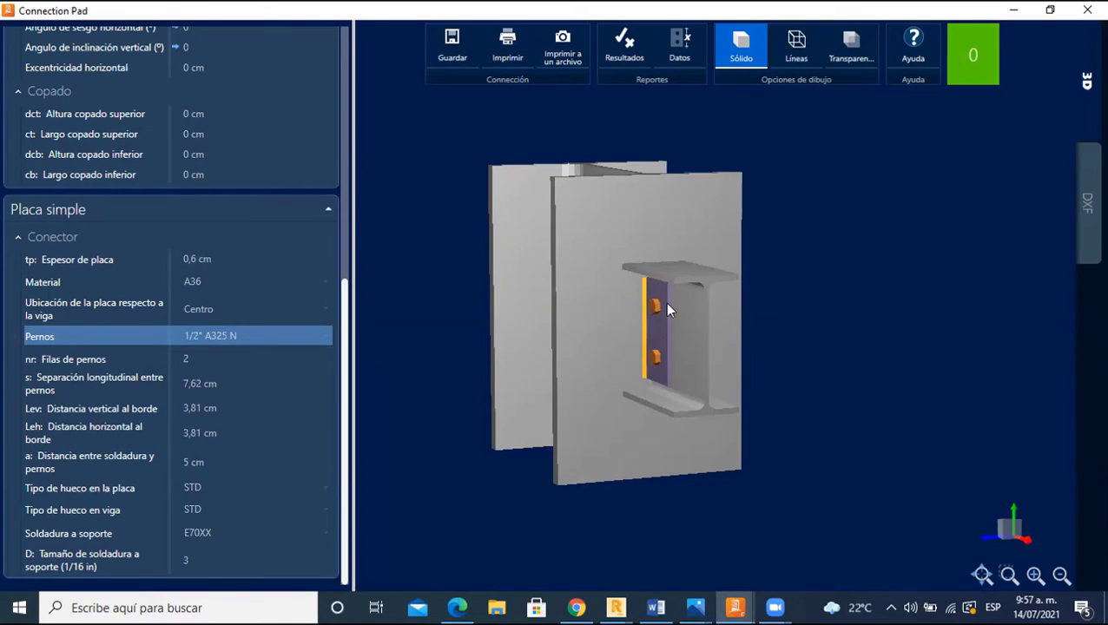
{"action": "left_click", "coordinate": [283, 336]}
{"action": "left_click", "coordinate": [317, 431]}
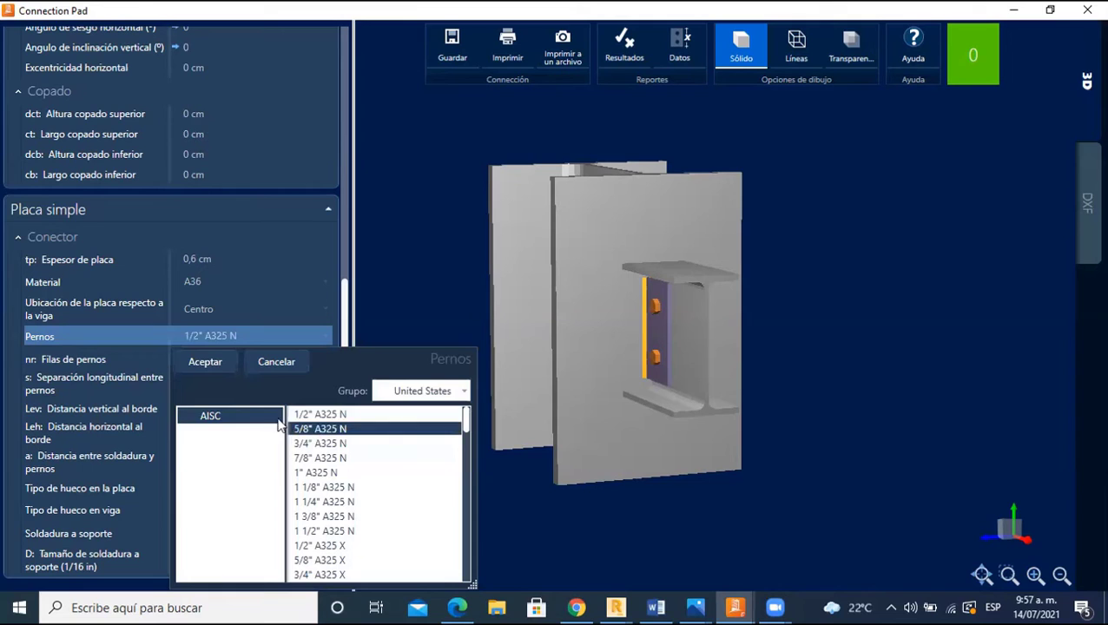
{"action": "left_click", "coordinate": [228, 365]}
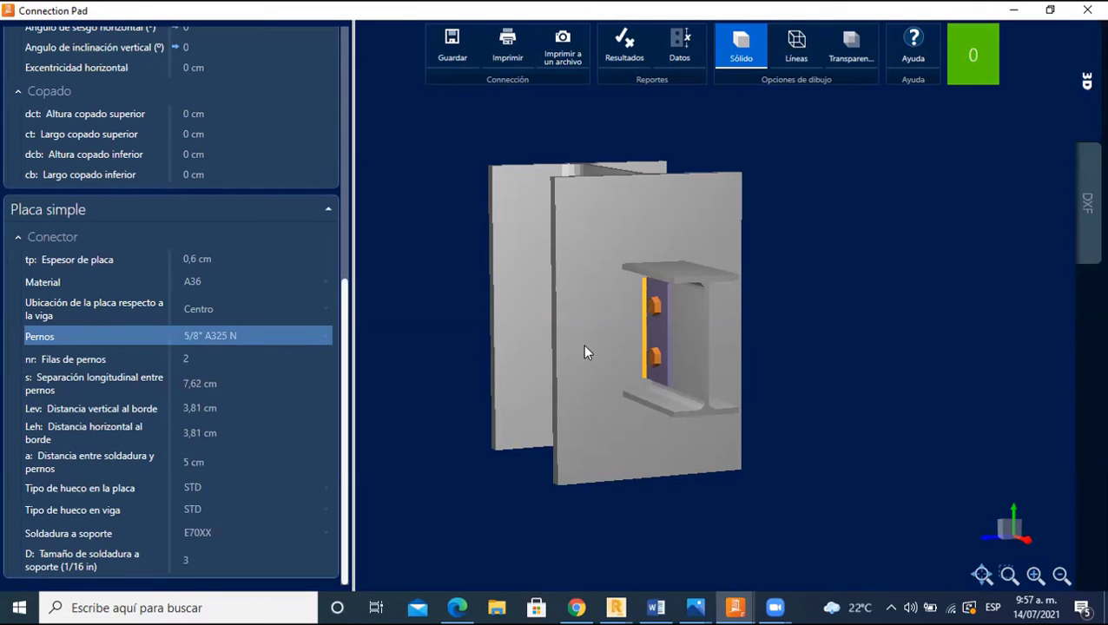
{"action": "left_click", "coordinate": [230, 334]}
{"action": "left_click", "coordinate": [335, 443]}
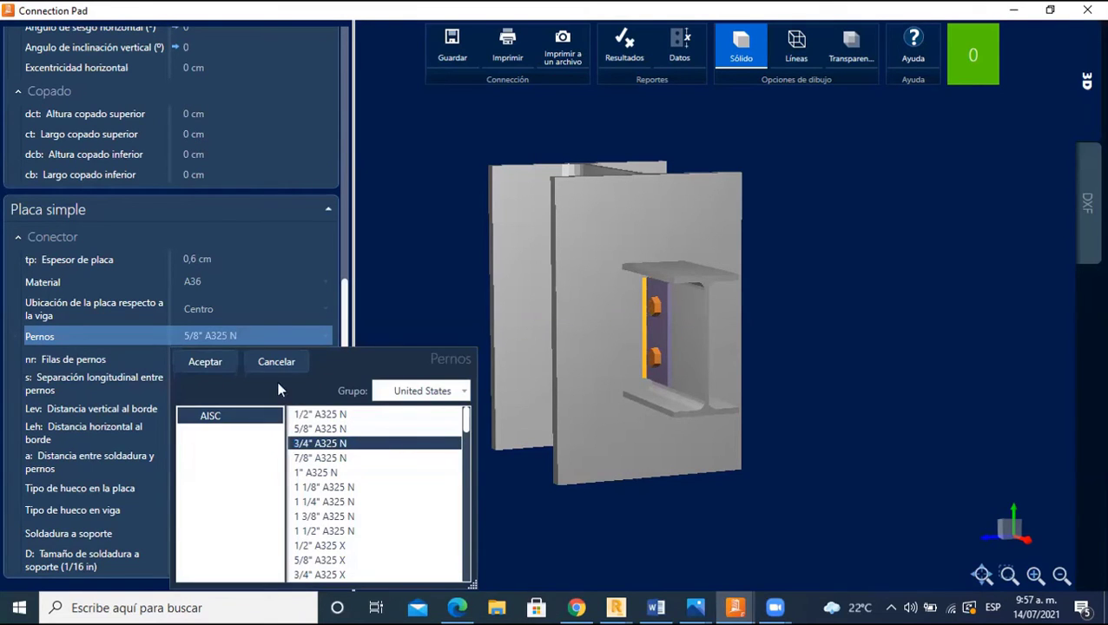
{"action": "left_click", "coordinate": [203, 364]}
{"action": "mouse_move", "coordinate": [681, 408]}
{"action": "left_mouse_down"}
{"action": "mouse_move", "coordinate": [735, 437]}
{"action": "mouse_move", "coordinate": [747, 366]}
{"action": "mouse_move", "coordinate": [738, 376]}
{"action": "left_mouse_up"}
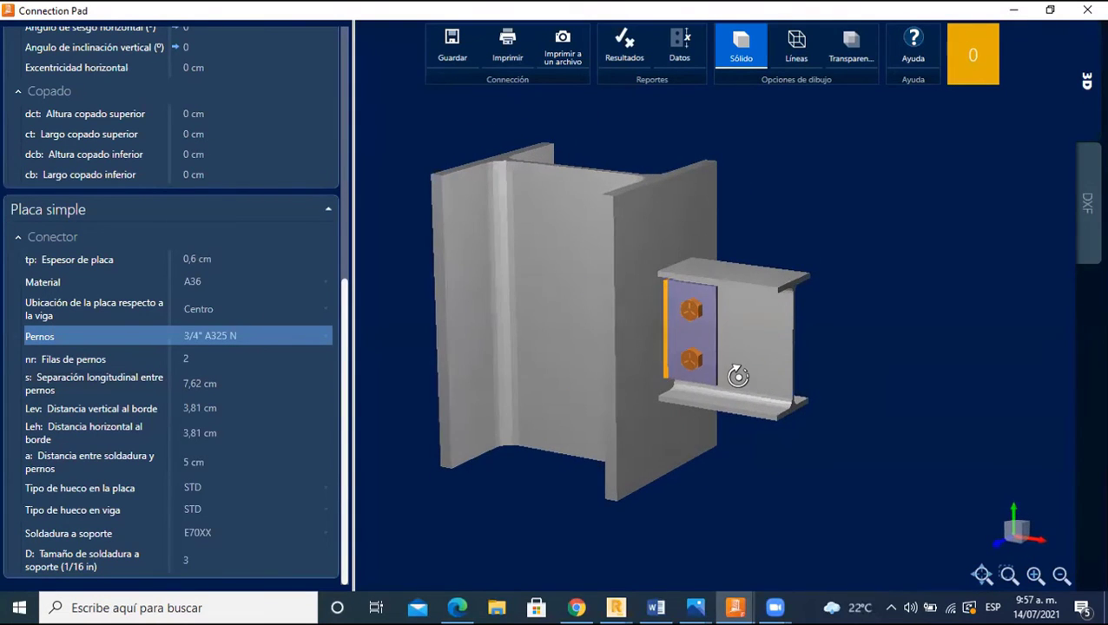
- Set the plate to 4 bolt rows and the bolt type to 1/2" A325 N
{"action": "left_click", "coordinate": [198, 361]}
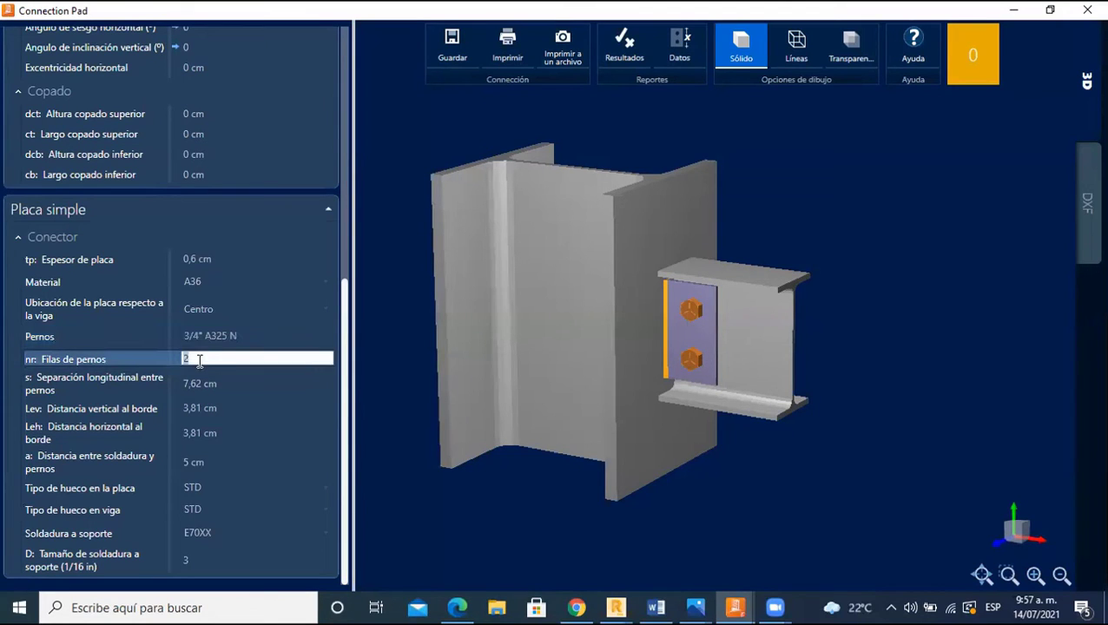
{"action": "type", "text": "4"}
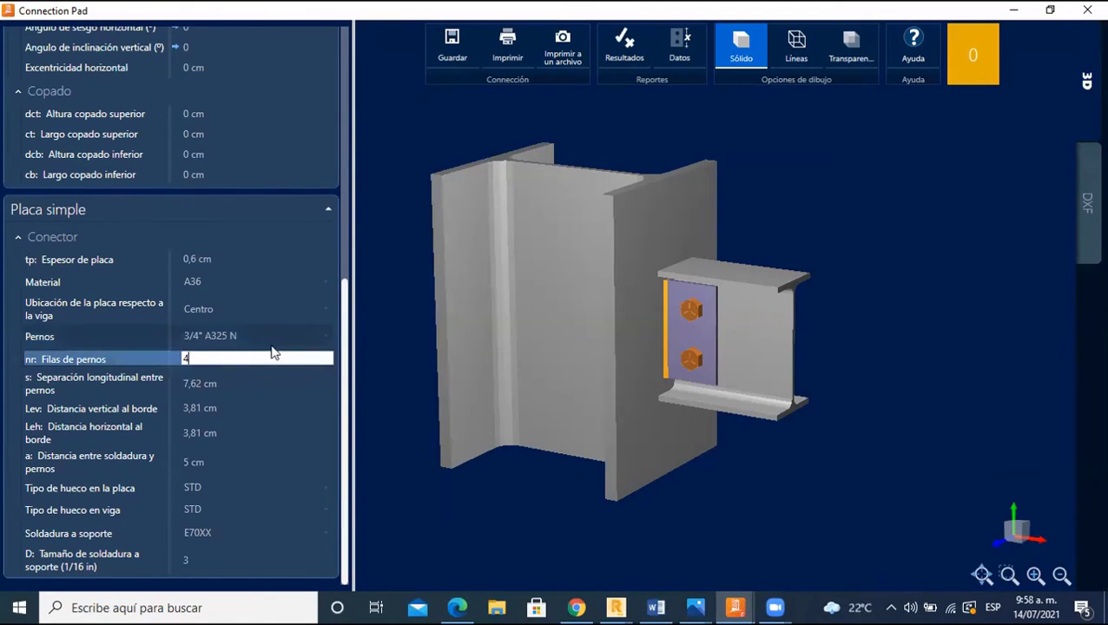
{"action": "left_click", "coordinate": [287, 372]}
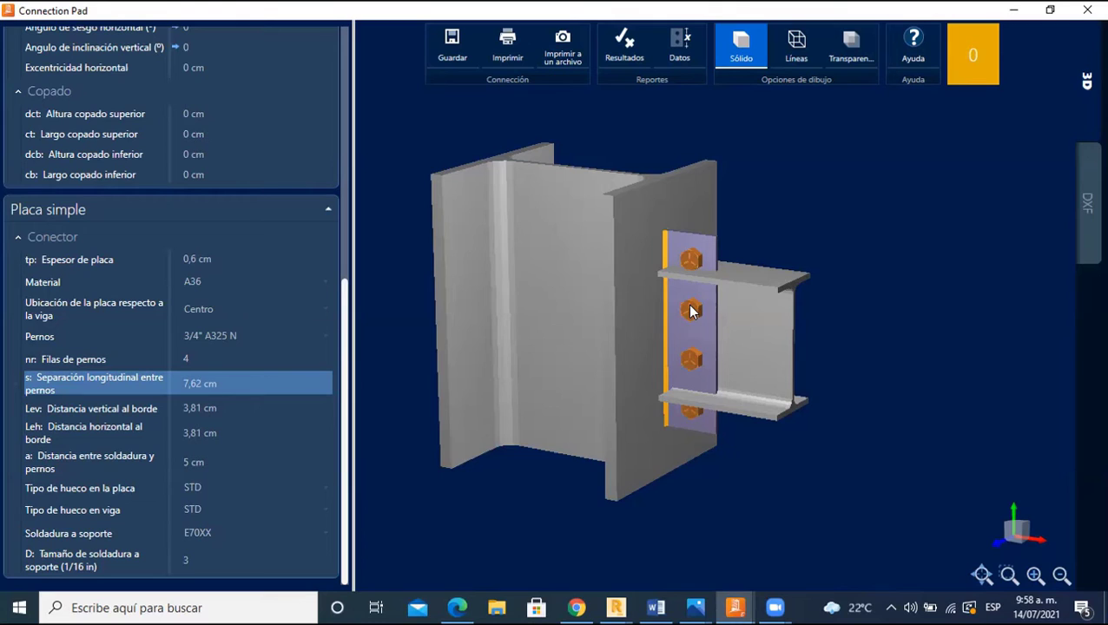
{"action": "left_click", "coordinate": [320, 336]}
{"action": "left_click", "coordinate": [347, 415]}
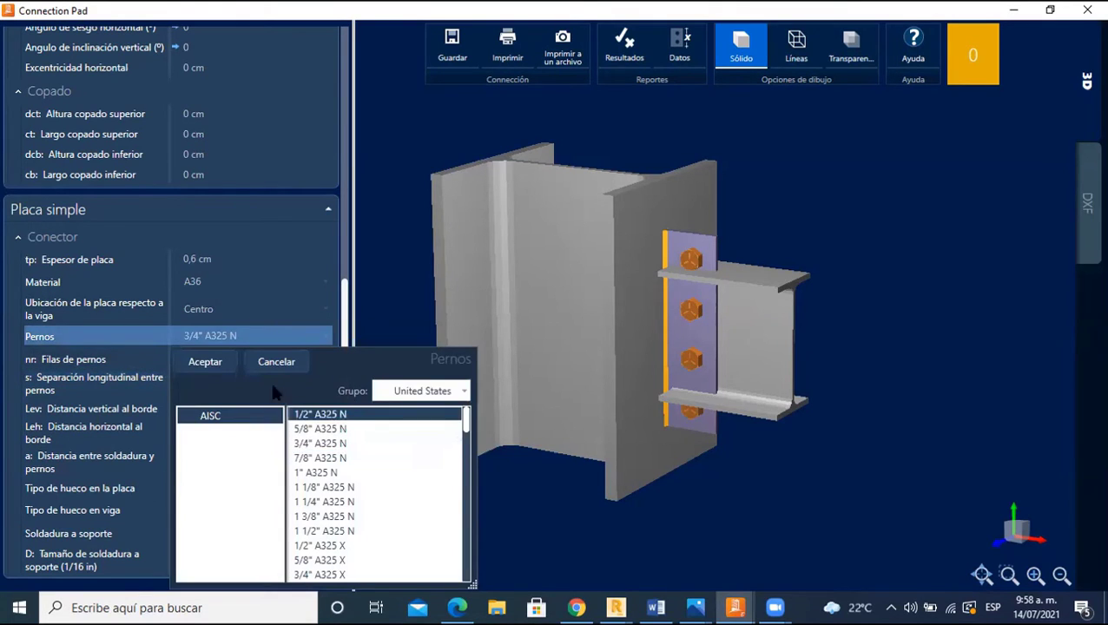
{"action": "left_click", "coordinate": [219, 371]}
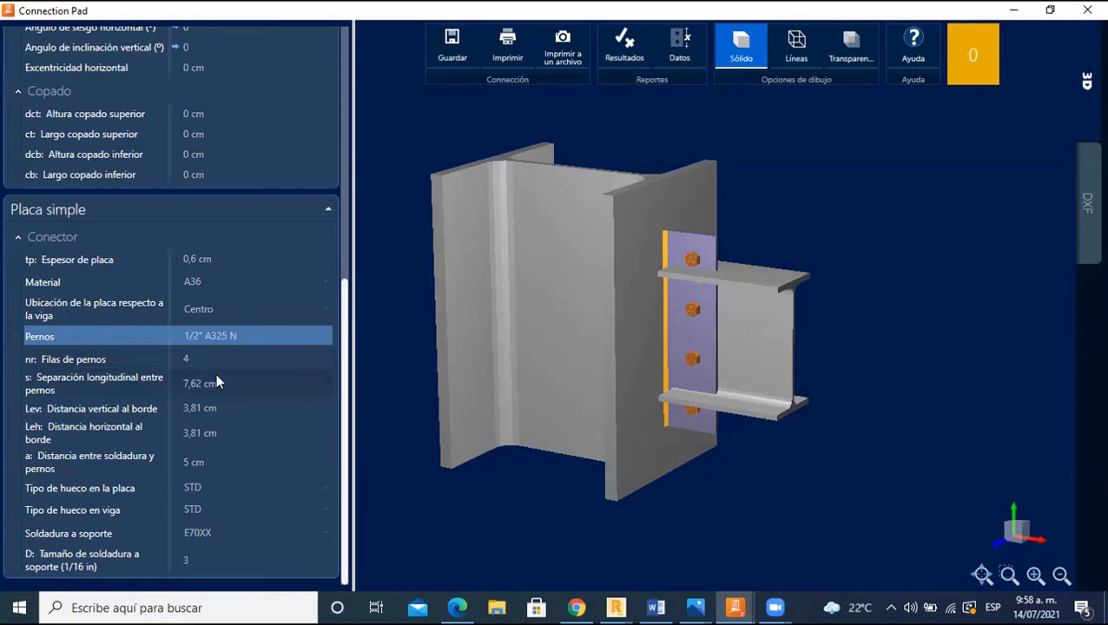
- Enter a 2 cm longitudinal bolt spacing on the single plate
{"action": "left_click", "coordinate": [217, 382]}
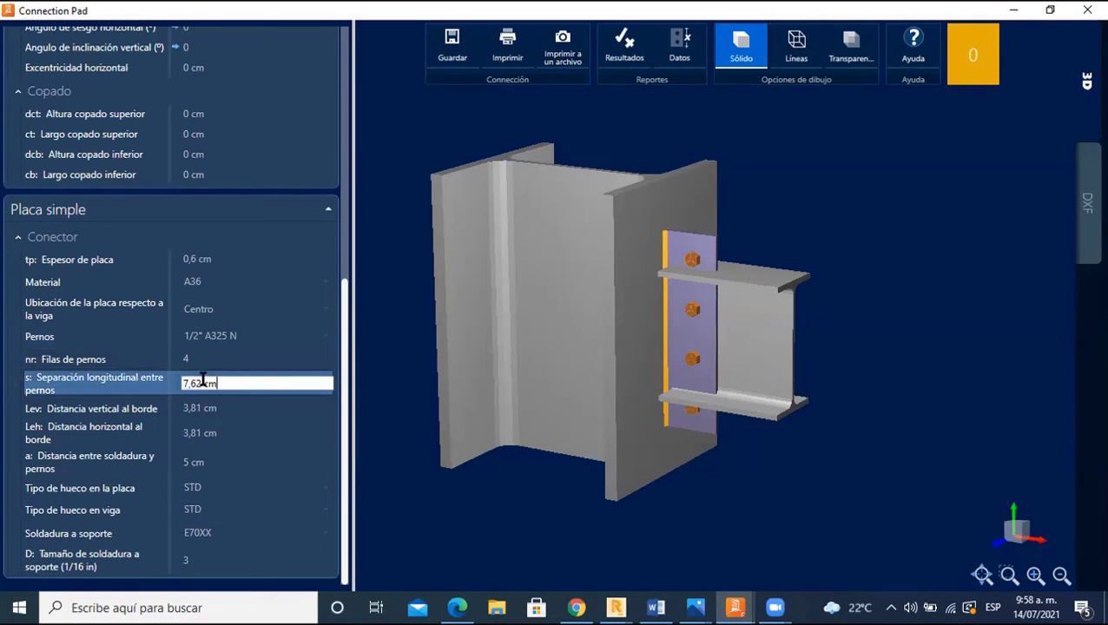
{"action": "double_click", "coordinate": [203, 385]}
{"action": "type", "text": "2"}
{"action": "left_click", "coordinate": [242, 404]}
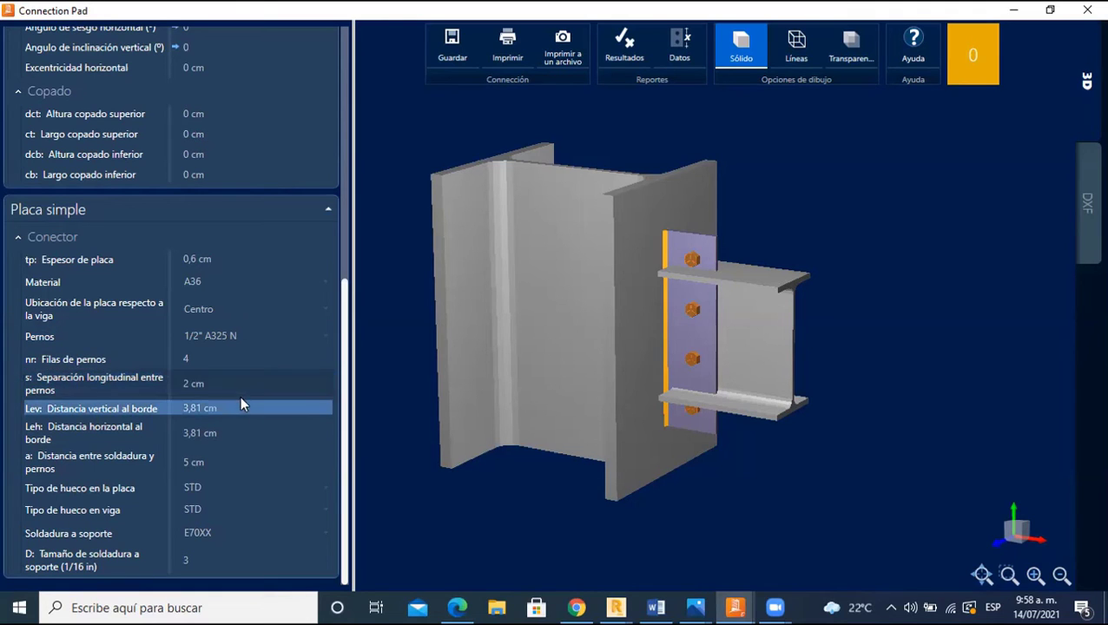
{"action": "scroll", "coordinate": [726, 339], "scroll_direction": "up", "scroll_amount": 1}
{"action": "scroll", "coordinate": [728, 344], "scroll_direction": "up", "scroll_amount": 1}
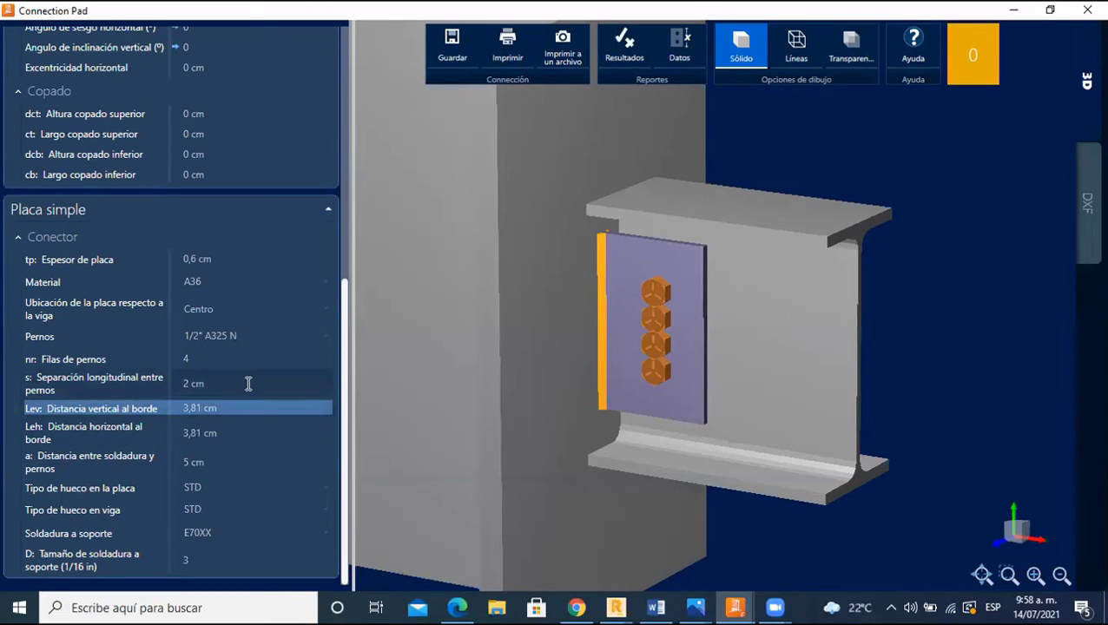
- Change the number of bolt rows to 3
{"action": "left_click", "coordinate": [200, 361]}
{"action": "key", "text": "BackSpace"}
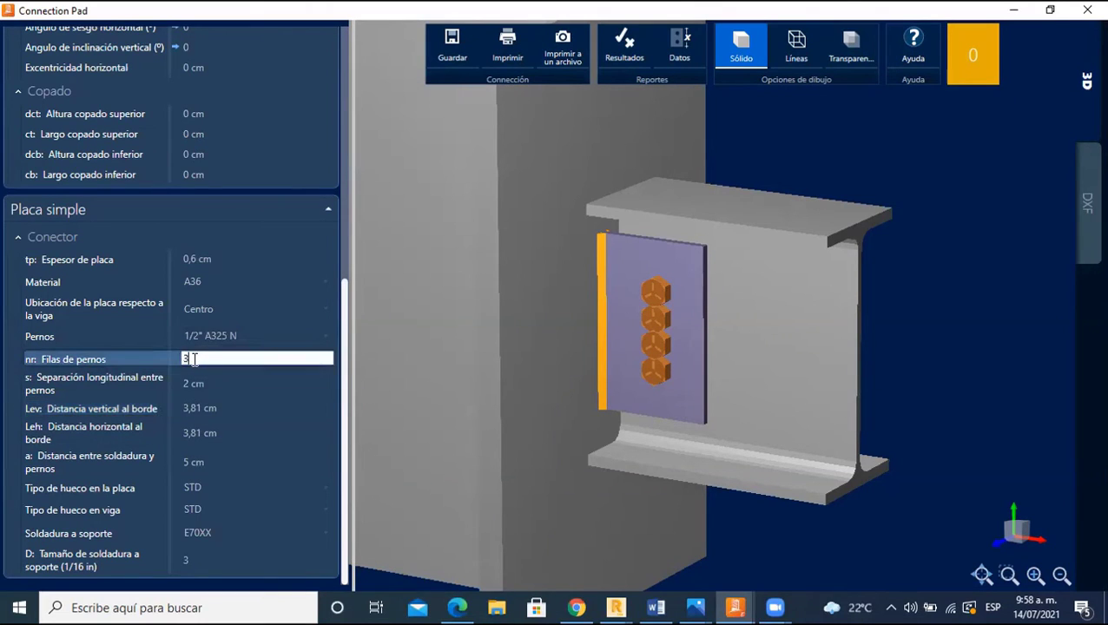
{"action": "type", "text": "3"}
{"action": "left_click", "coordinate": [191, 382]}
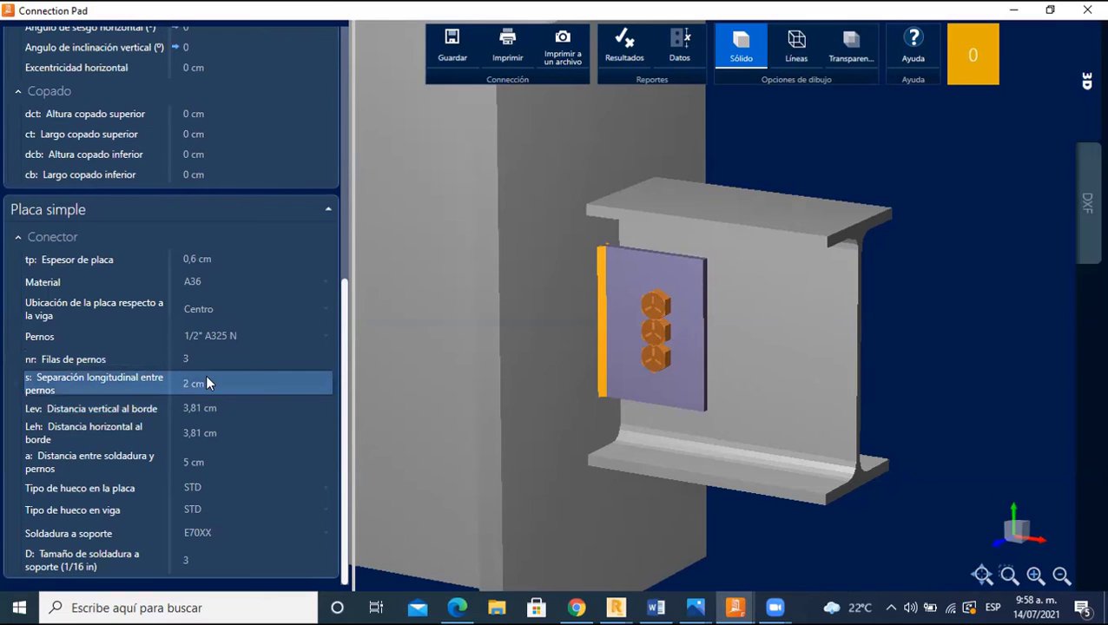
- Widen the bolt spacing to 4 cm and check the three bolts on the model
{"action": "left_click", "coordinate": [200, 383]}
{"action": "left_click", "coordinate": [188, 383]}
{"action": "key", "text": "BackSpace"}
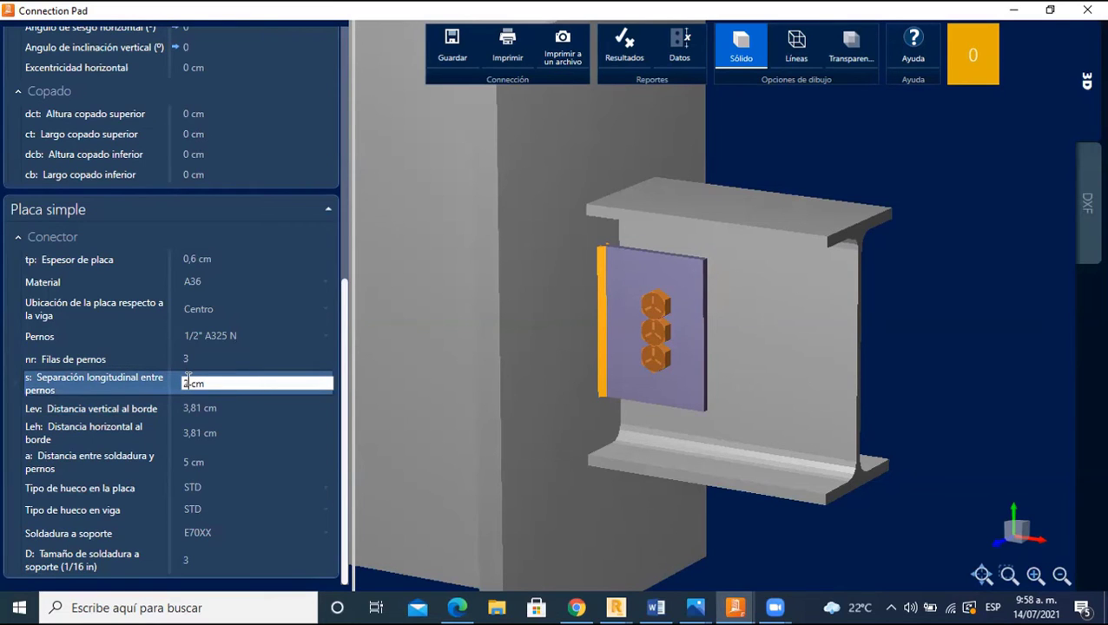
{"action": "type", "text": "4"}
{"action": "key", "text": "Return"}
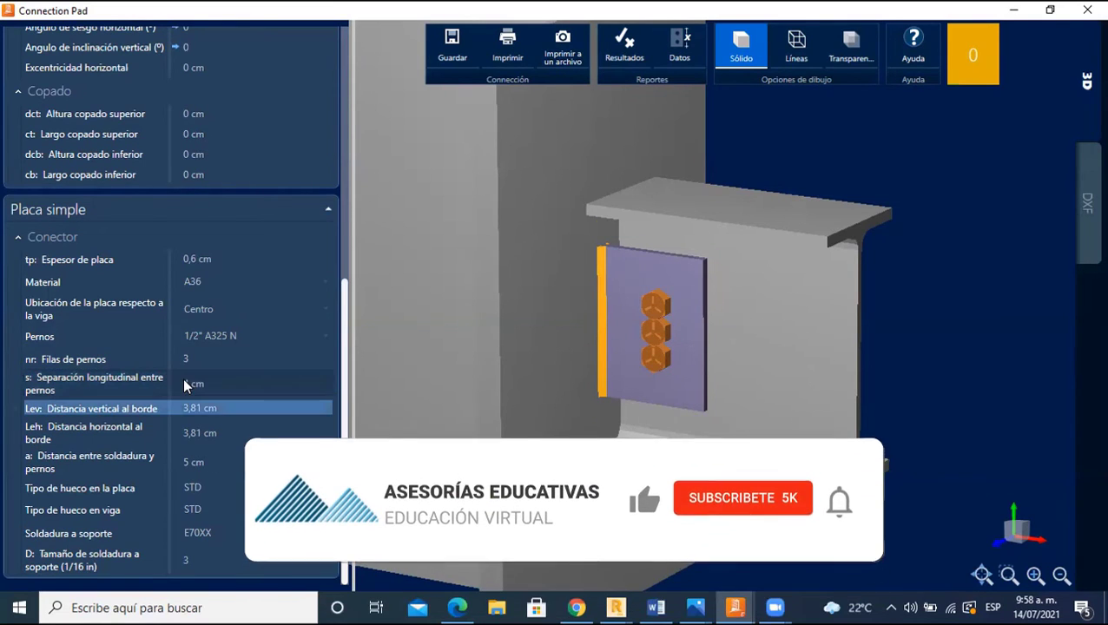
{"action": "mouse_move", "coordinate": [707, 341]}
{"action": "left_mouse_down"}
{"action": "mouse_move", "coordinate": [648, 301]}
{"action": "mouse_move", "coordinate": [580, 301]}
{"action": "mouse_move", "coordinate": [613, 323]}
{"action": "left_mouse_up"}
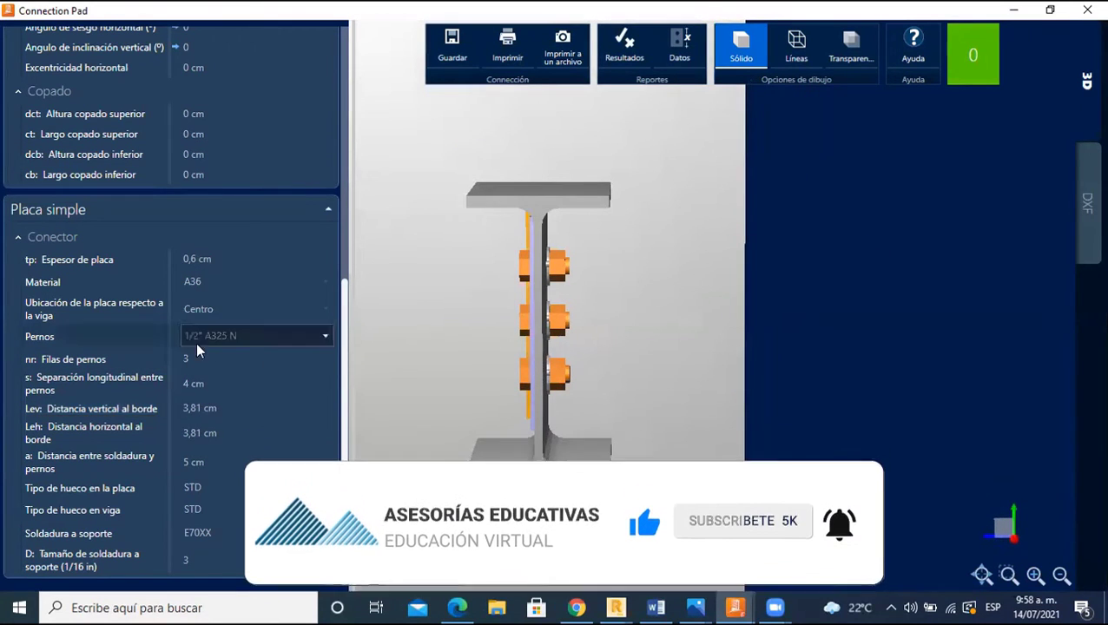
{"action": "left_click_drag", "start_coordinate": [516, 370], "coordinate": [542, 359]}
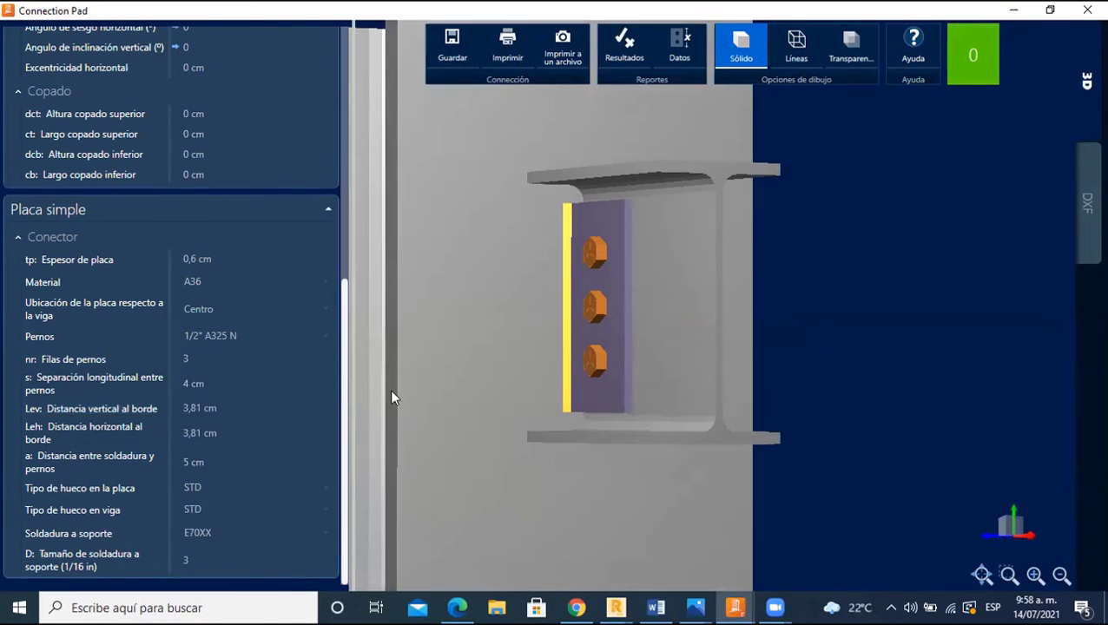
- Try vertical edge distances Lev of 2 cm and 1 cm
{"action": "left_click", "coordinate": [212, 408]}
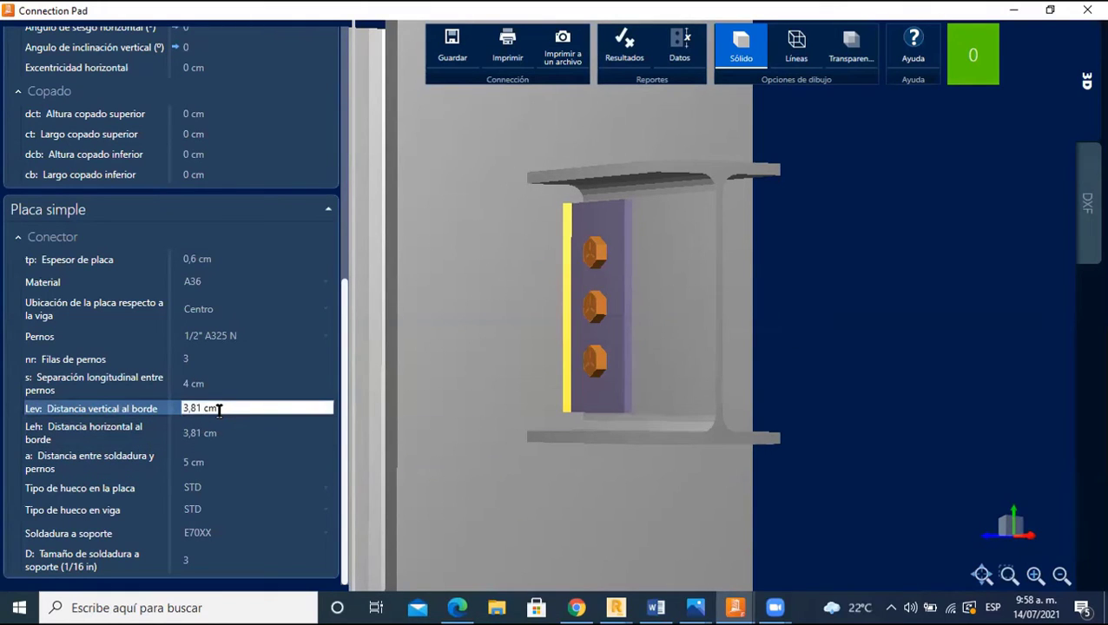
{"action": "left_click_drag", "start_coordinate": [569, 354], "coordinate": [618, 353]}
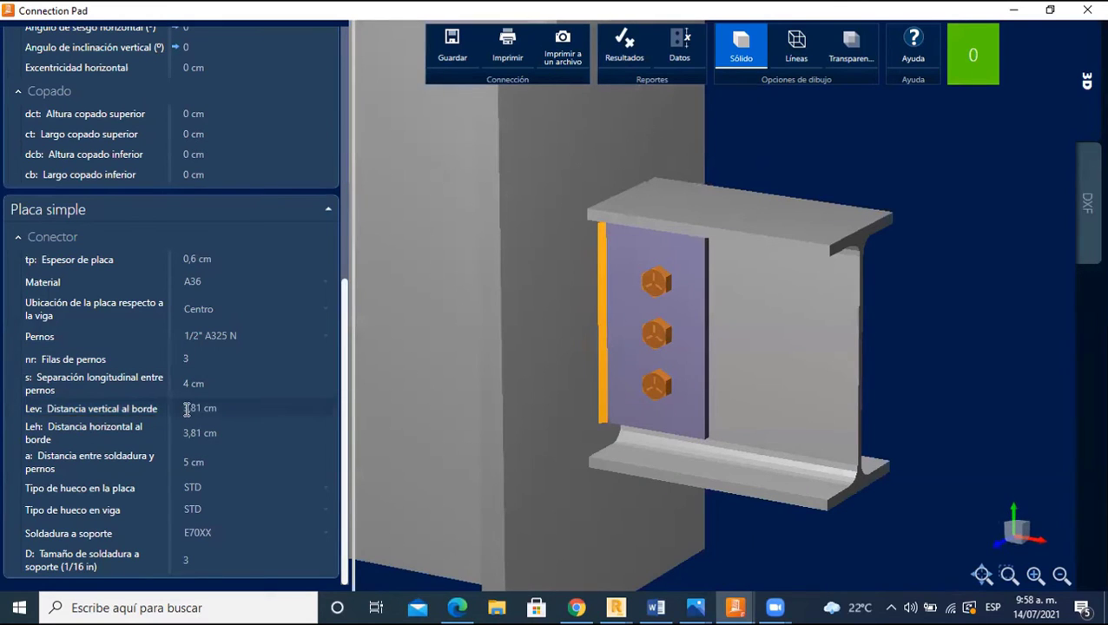
{"action": "left_click", "coordinate": [207, 409]}
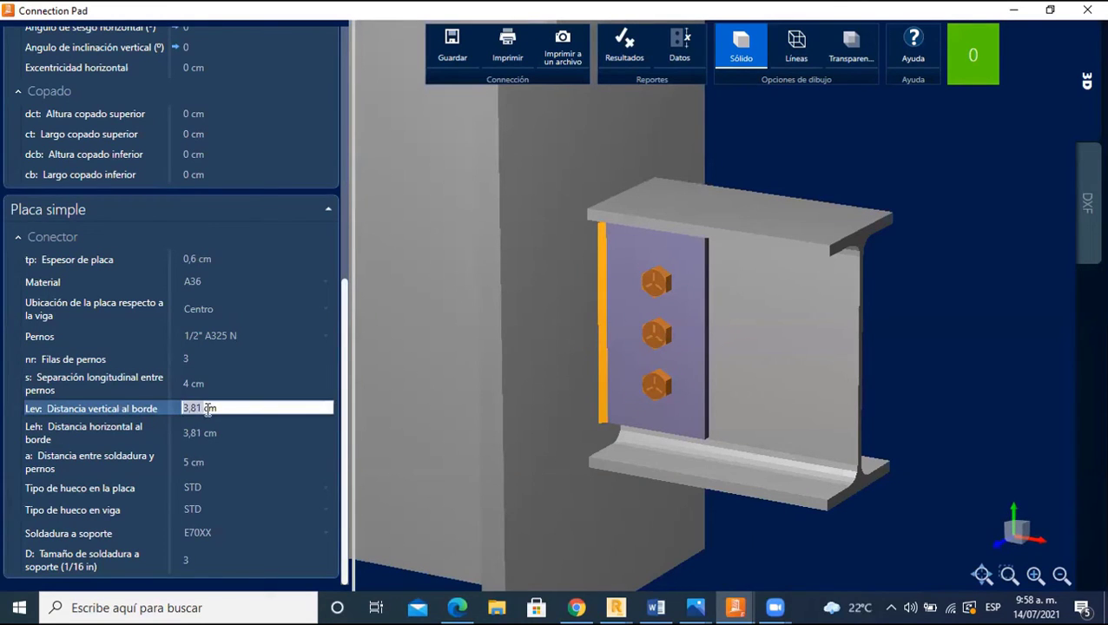
{"action": "type", "text": "2"}
{"action": "key", "text": "Tab"}
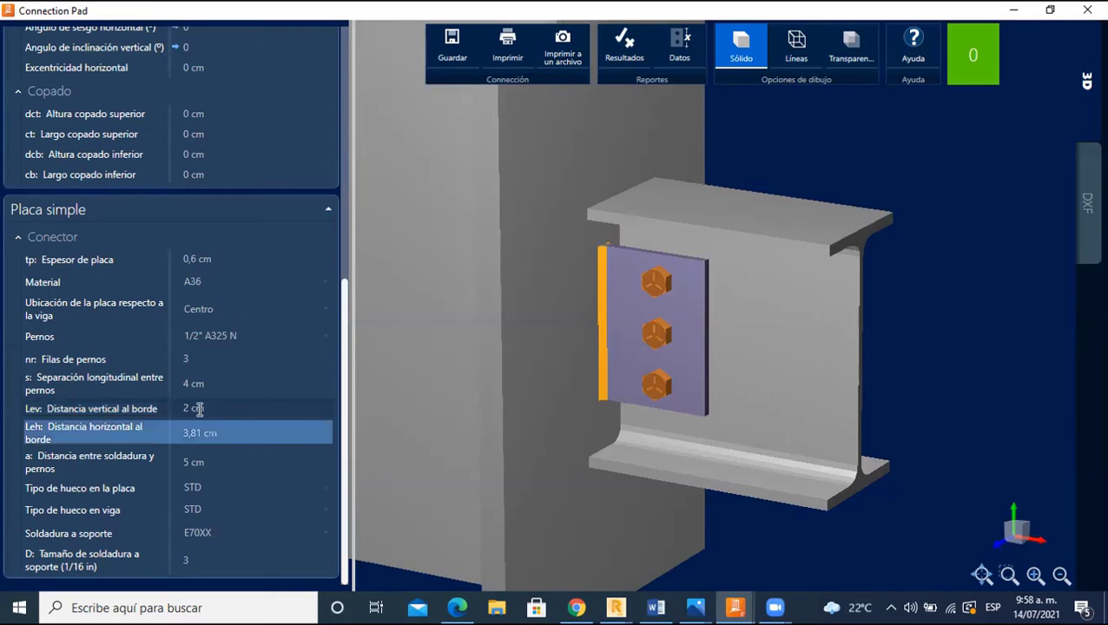
{"action": "mouse_move", "coordinate": [646, 321]}
{"action": "left_mouse_down"}
{"action": "mouse_move", "coordinate": [713, 222]}
{"action": "mouse_move", "coordinate": [688, 227]}
{"action": "mouse_move", "coordinate": [710, 252]}
{"action": "left_mouse_up"}
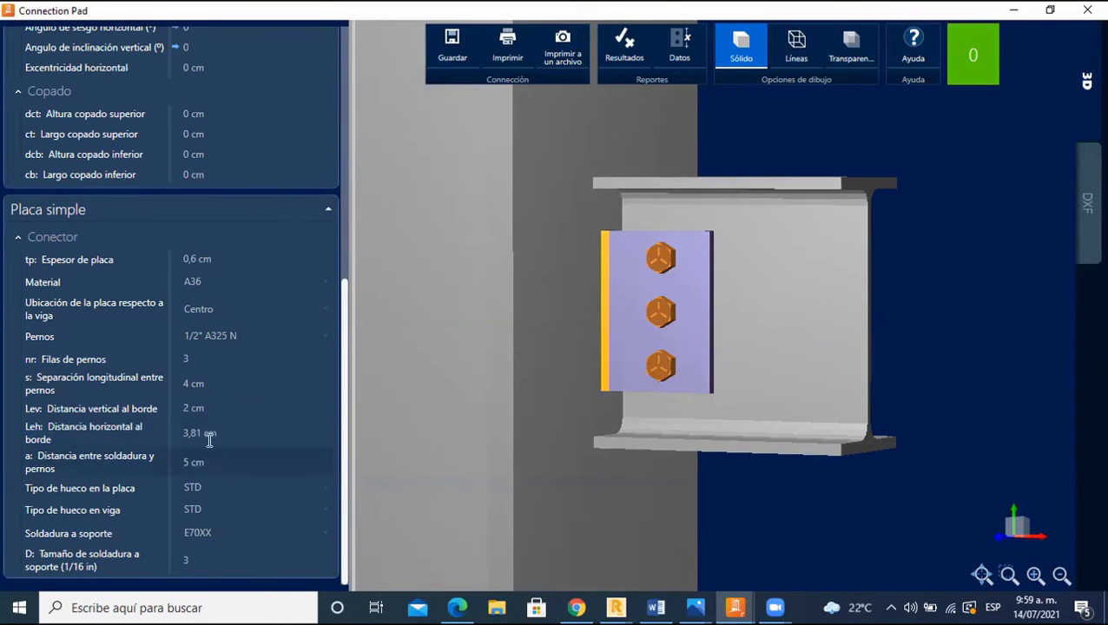
{"action": "left_click", "coordinate": [192, 408]}
{"action": "left_click", "coordinate": [188, 409]}
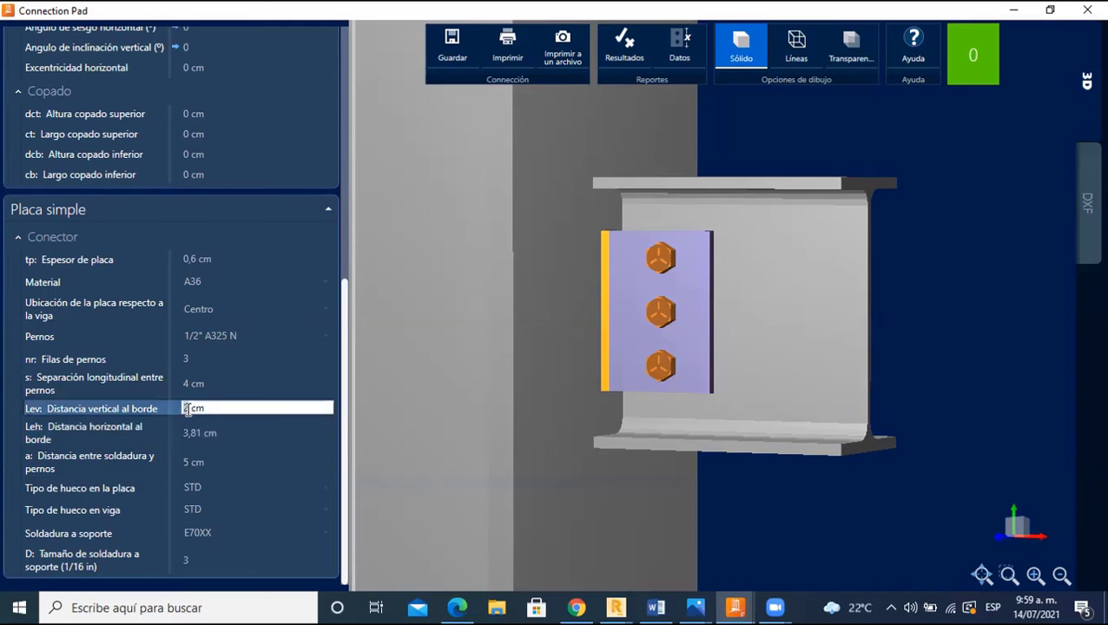
{"action": "type", "text": "1"}
{"action": "key", "text": "Return"}
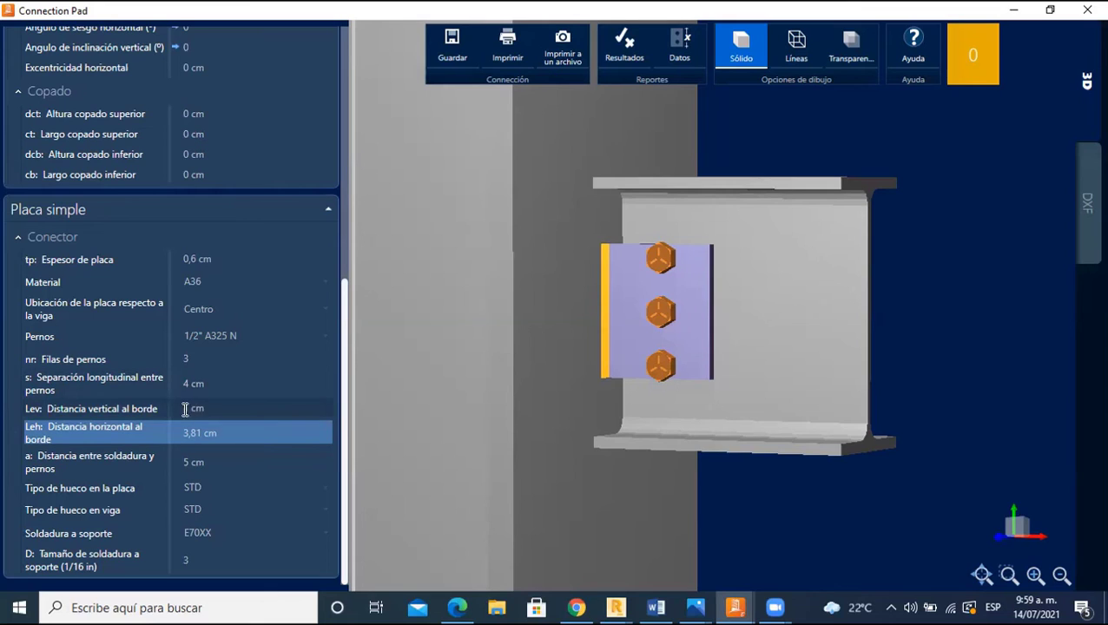
- Try Lev values of 3, 4 and 1 cm
{"action": "left_click", "coordinate": [186, 408]}
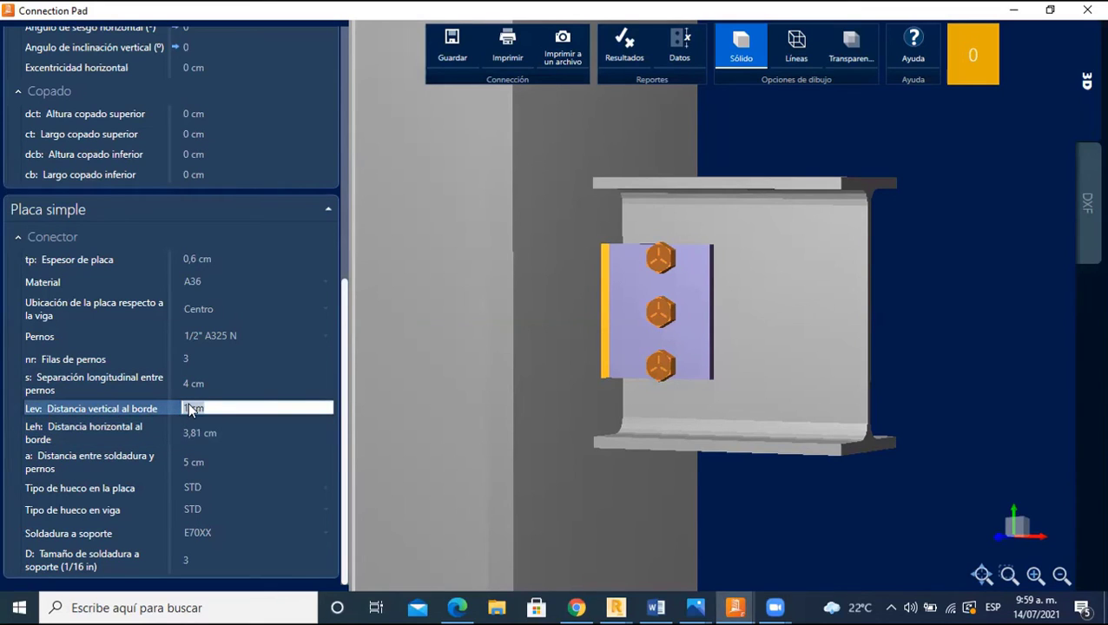
{"action": "type", "text": "3"}
{"action": "key", "text": "Tab"}
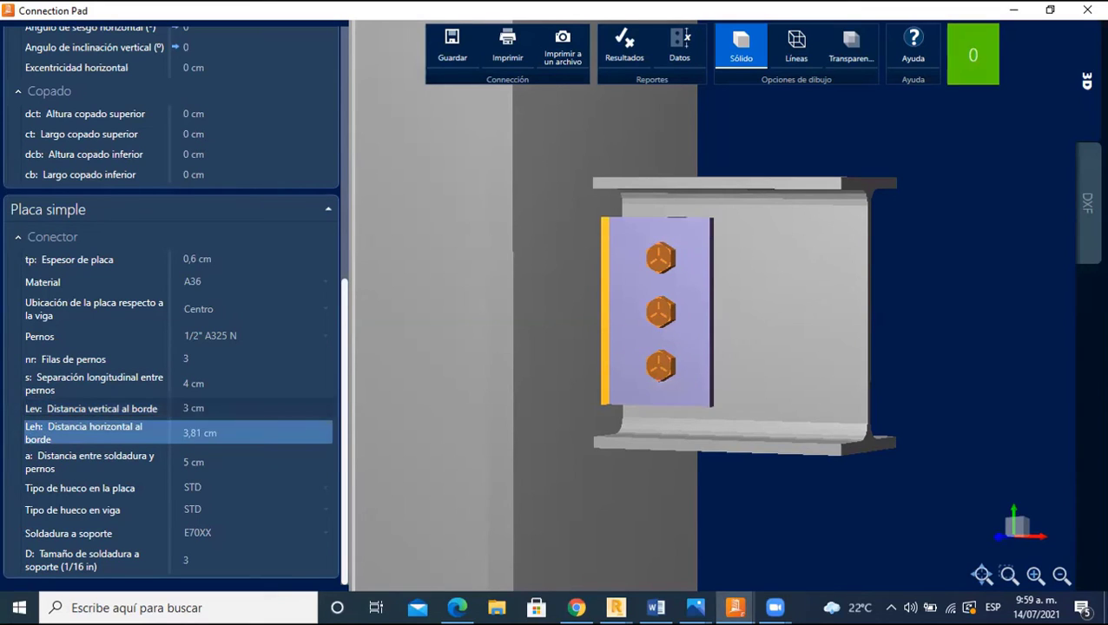
{"action": "left_click", "coordinate": [190, 407]}
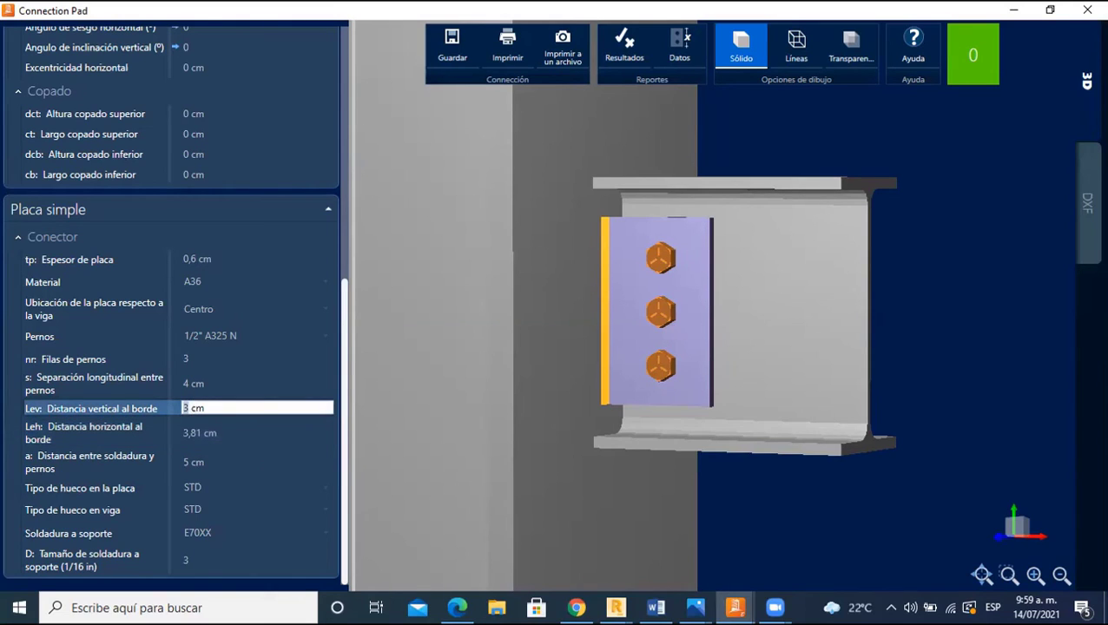
{"action": "type", "text": "4"}
{"action": "key", "text": "Tab"}
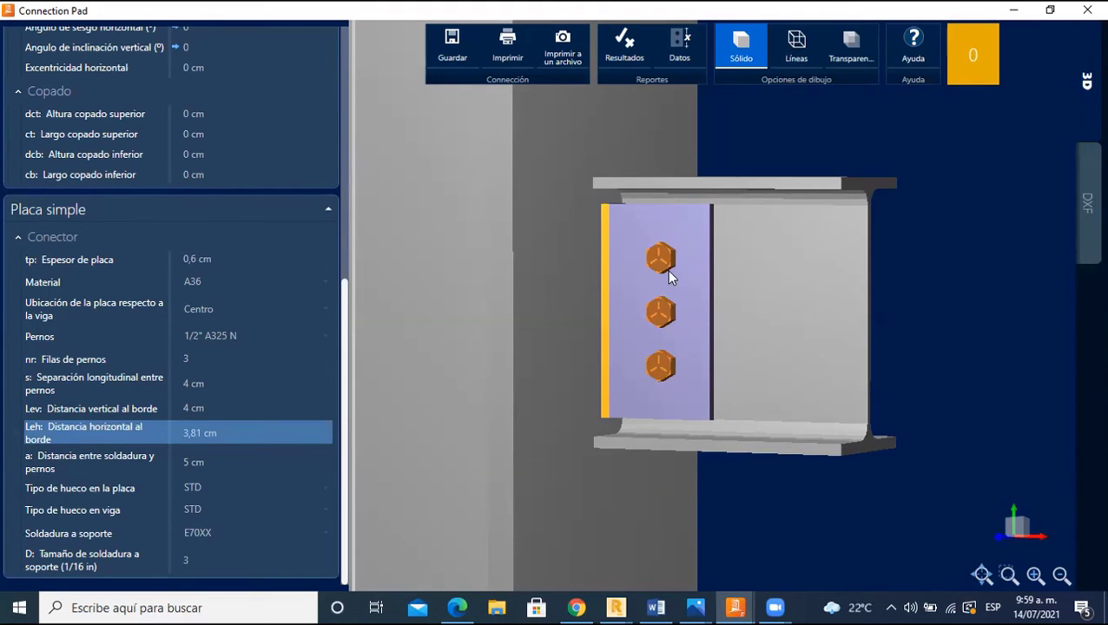
{"action": "left_click_drag", "start_coordinate": [667, 270], "coordinate": [782, 324]}
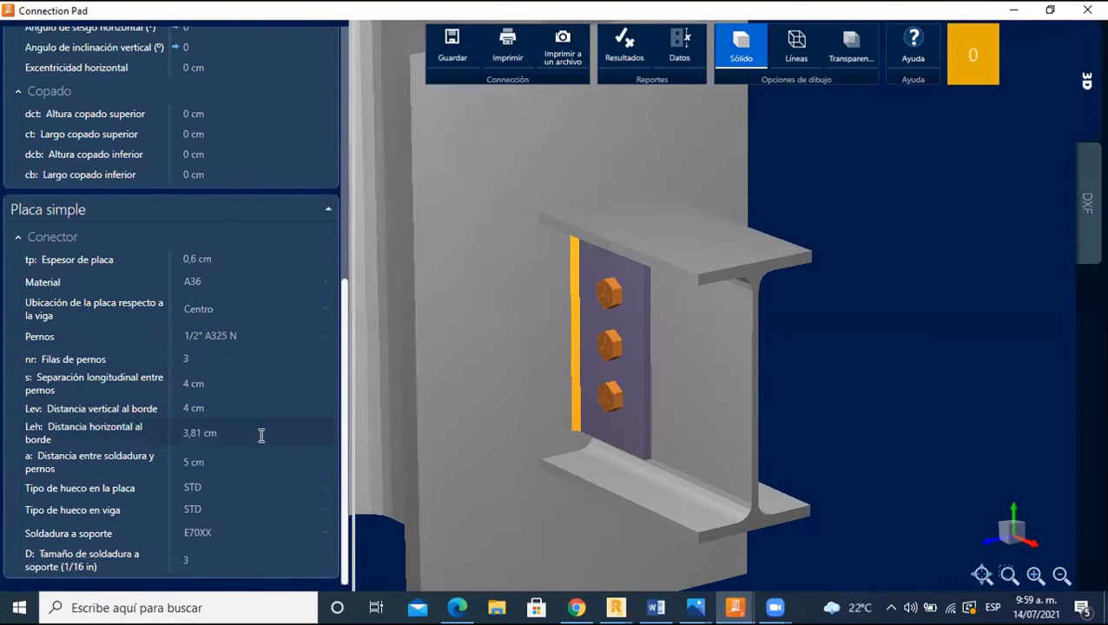
{"action": "left_click", "coordinate": [223, 408]}
{"action": "type", "text": "1"}
{"action": "key", "text": "Tab"}
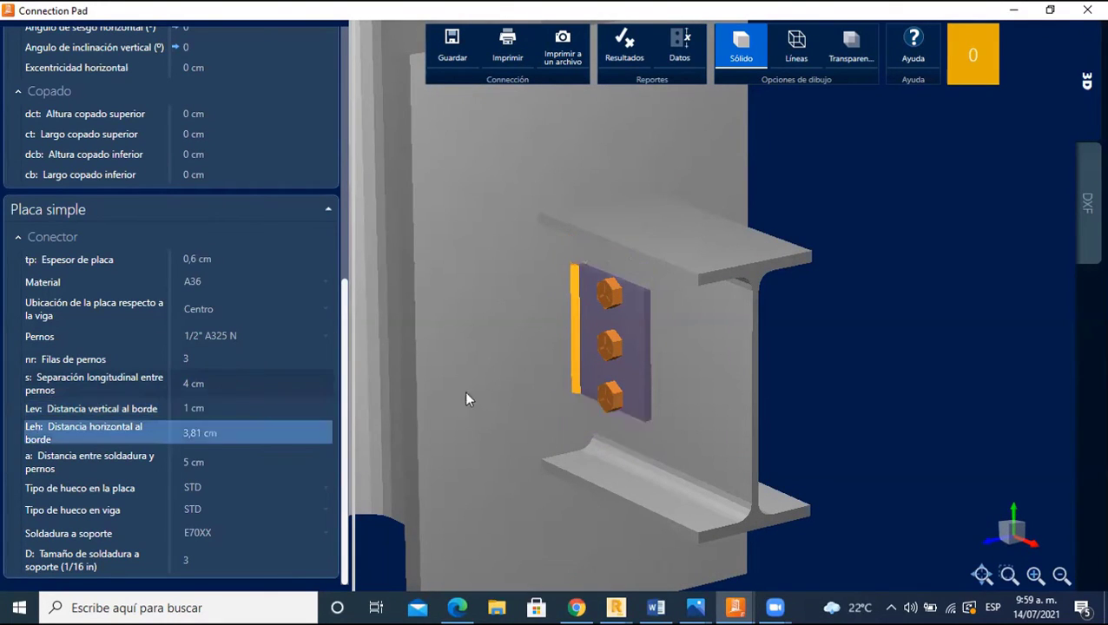
- Try Lev at 2 and 4 cm, then settle the vertical edge distance at 3 cm
{"action": "left_click_drag", "start_coordinate": [702, 328], "coordinate": [689, 278]}
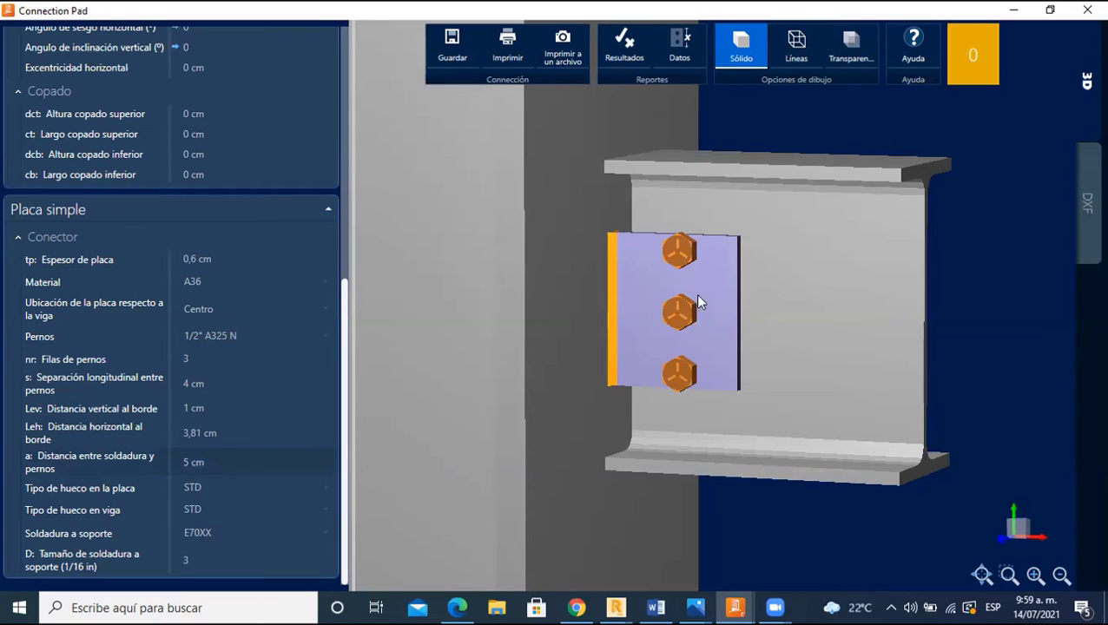
{"action": "left_click", "coordinate": [191, 408]}
{"action": "type", "text": "2"}
{"action": "key", "text": "Tab"}
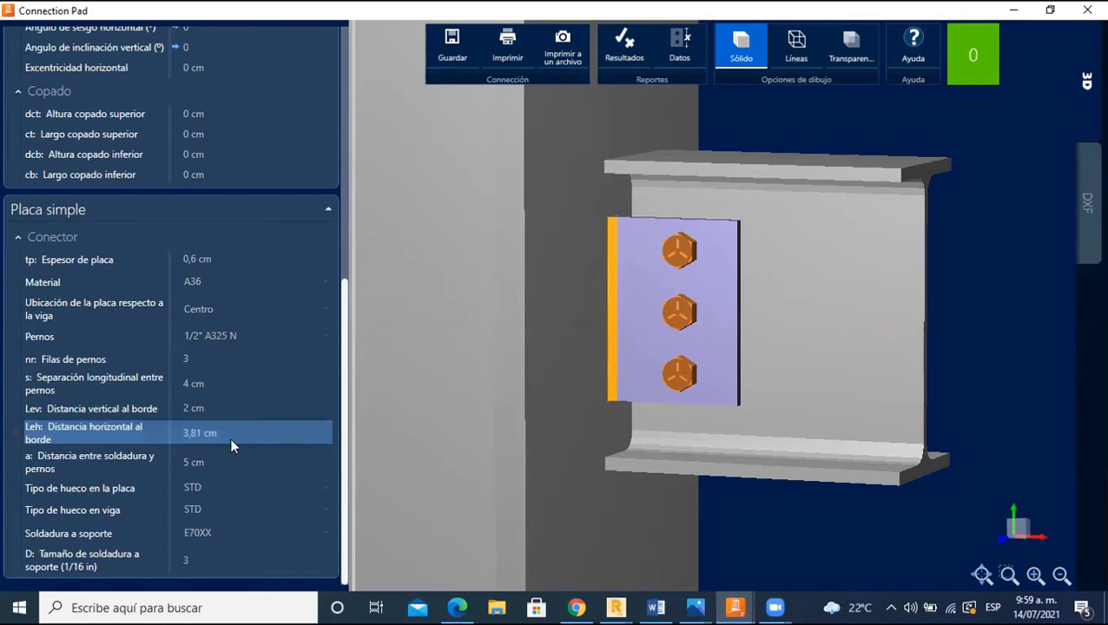
{"action": "left_click", "coordinate": [190, 408]}
{"action": "type", "text": "4"}
{"action": "key", "text": "Tab"}
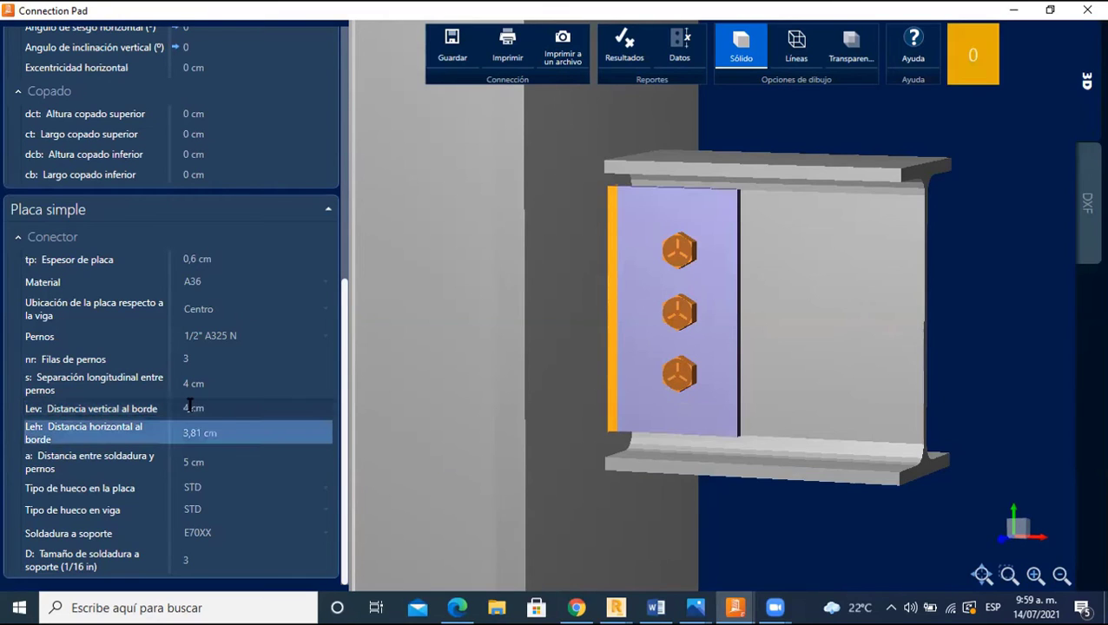
{"action": "left_click", "coordinate": [193, 408]}
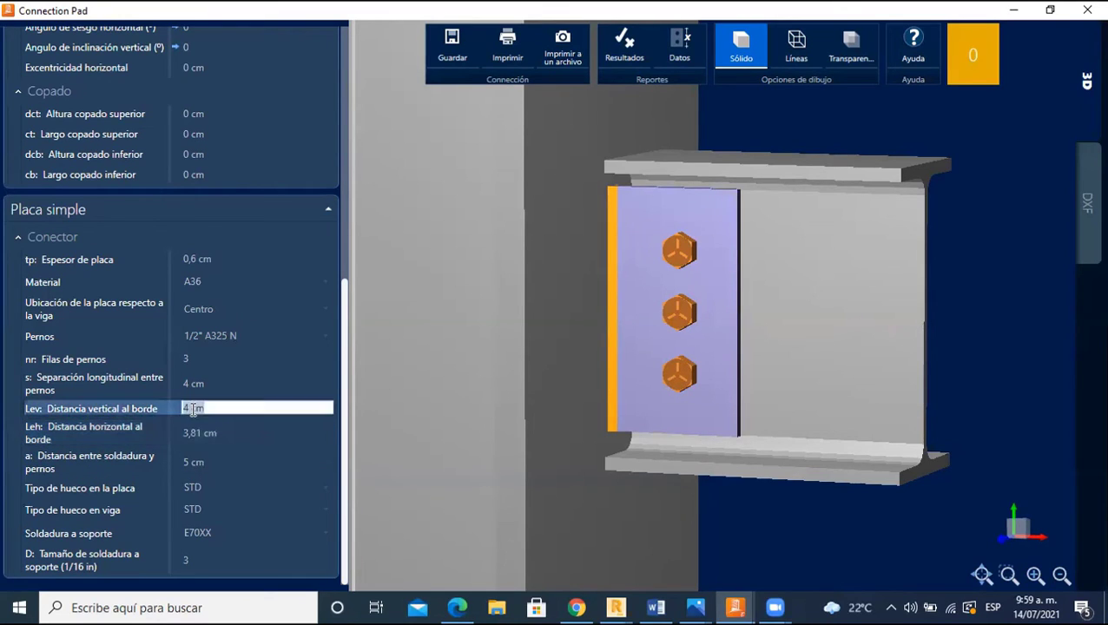
{"action": "type", "text": "3"}
{"action": "key", "text": "Tab"}
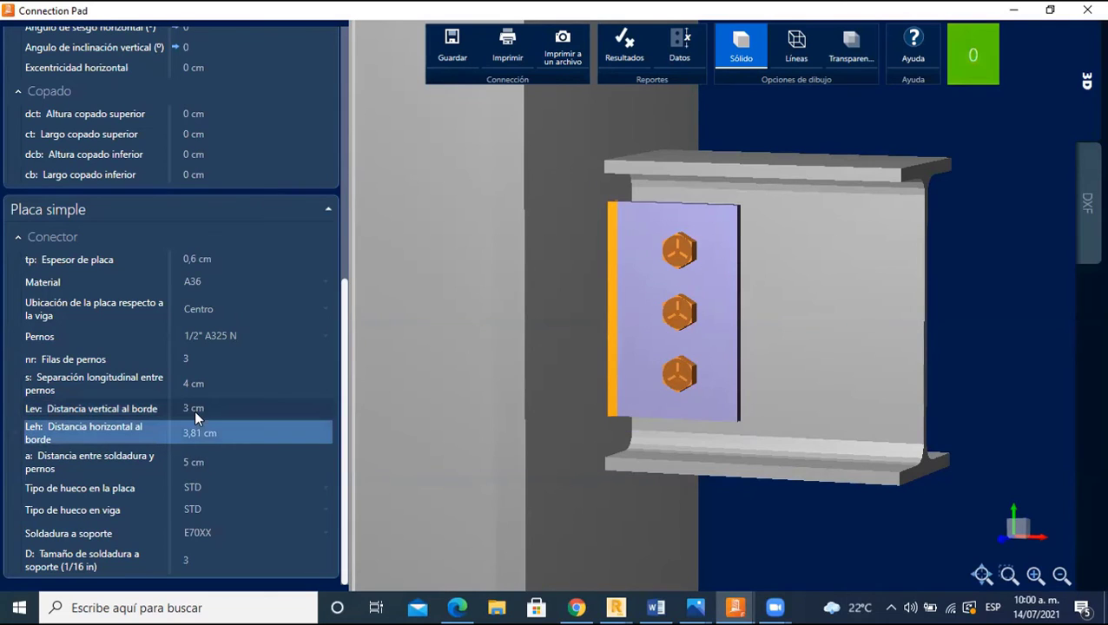
- Try a horizontal edge distance Leh of 1 cm on the connection plate
{"action": "left_click", "coordinate": [190, 435]}
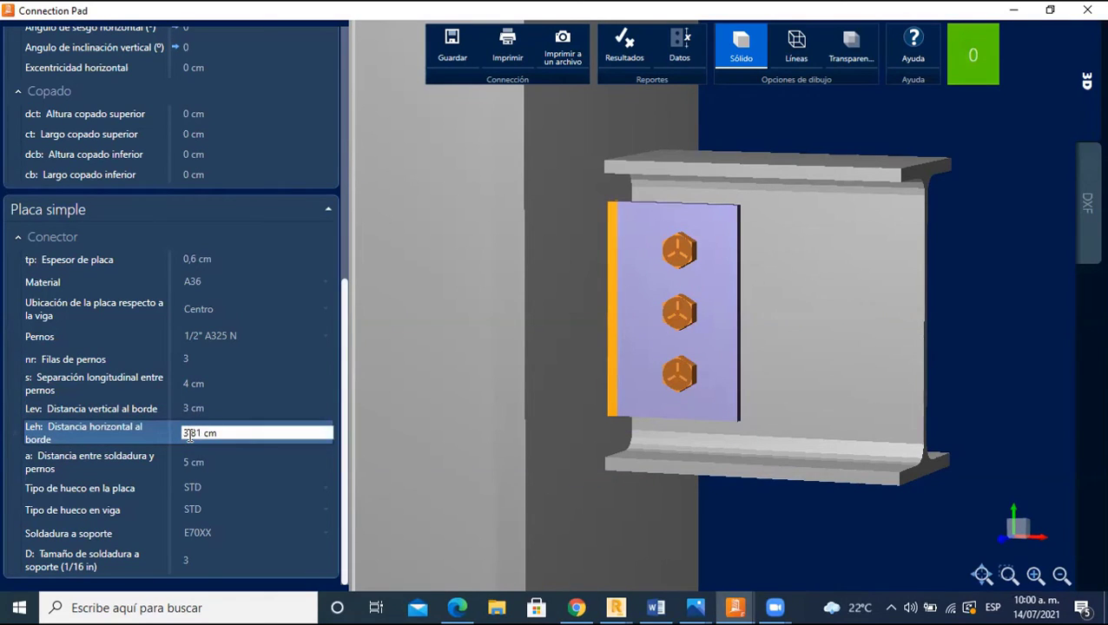
{"action": "type", "text": "1"}
{"action": "key", "text": "ctrl+a"}
{"action": "type", "text": "1"}
{"action": "key", "text": "Return"}
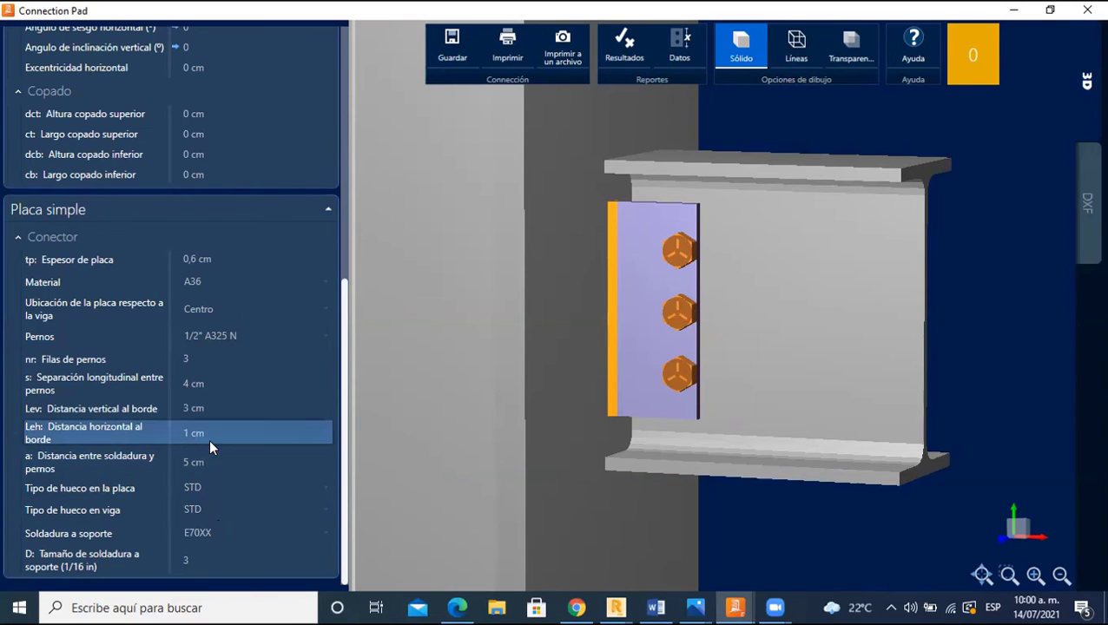
- Raise Leh to 2 cm, then settle on 3 cm to widen the plate
{"action": "key", "text": "F2"}
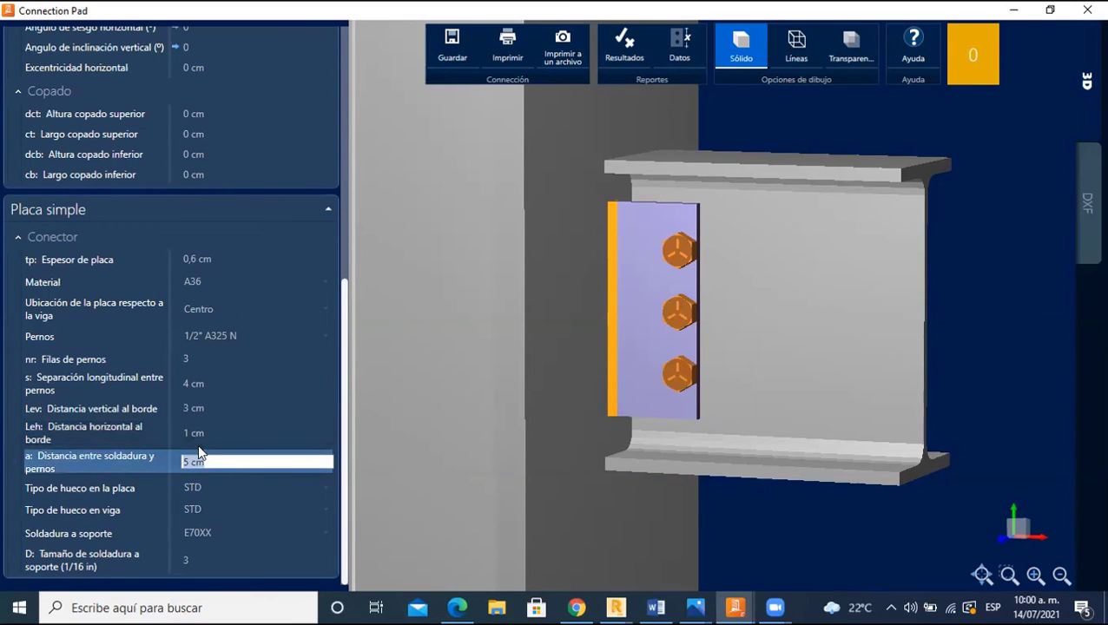
{"action": "left_click", "coordinate": [197, 443]}
{"action": "key", "text": "Down"}
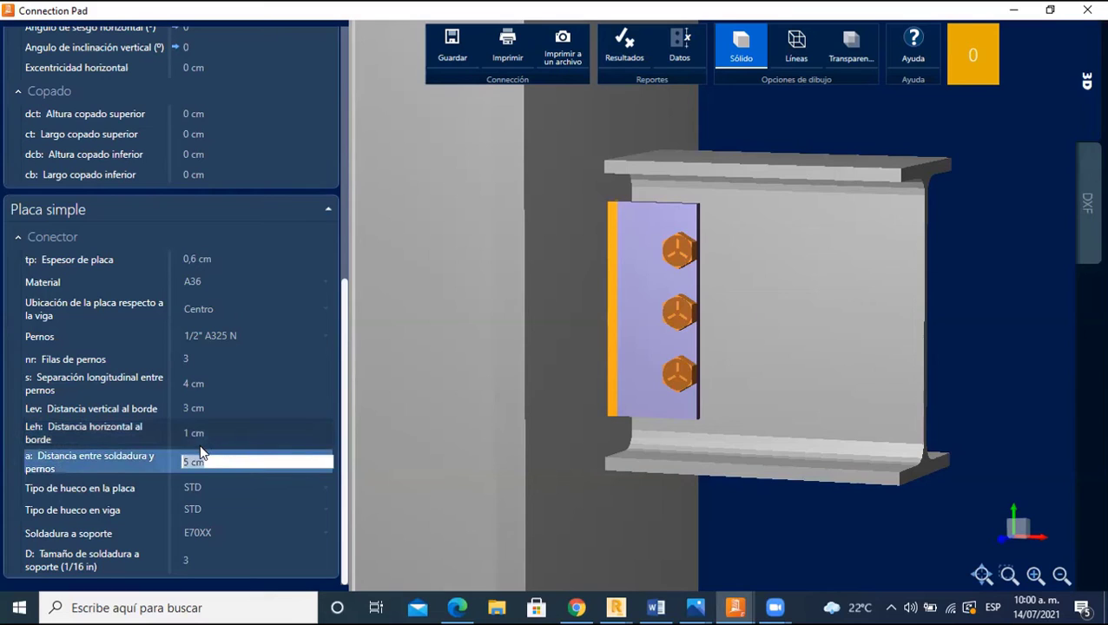
{"action": "key", "text": "Up"}
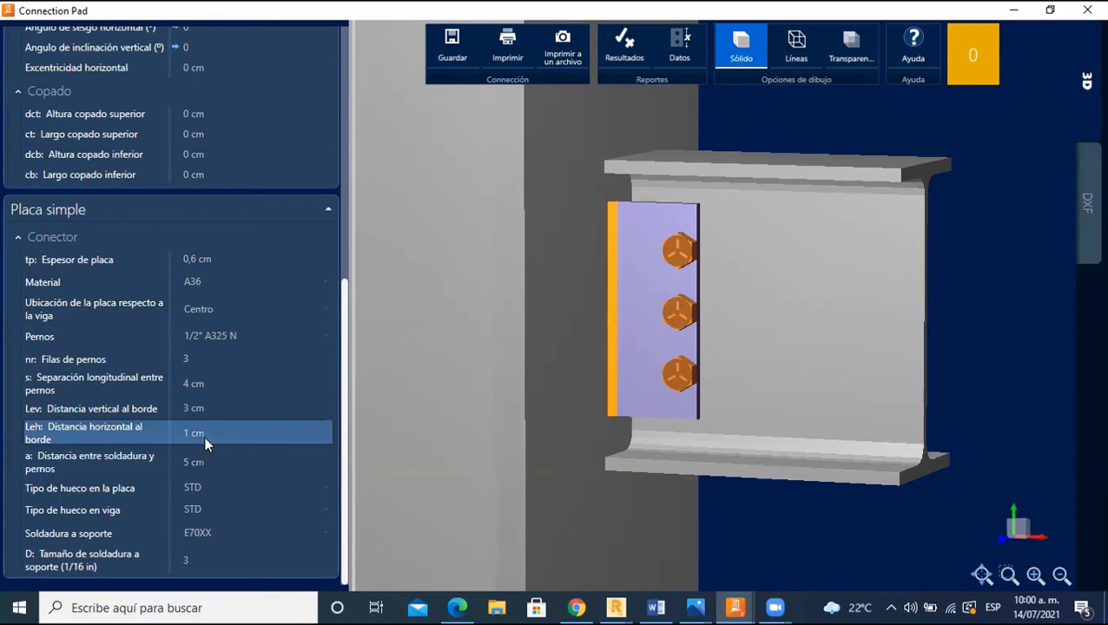
{"action": "key", "text": "F2"}
{"action": "type", "text": "2"}
{"action": "key", "text": "Return"}
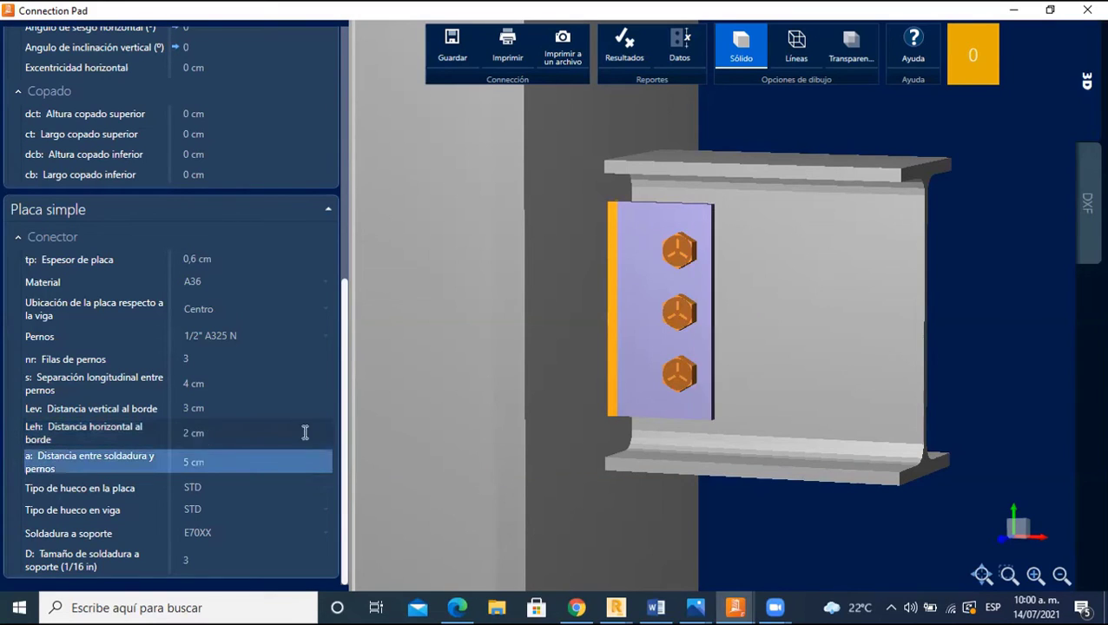
{"action": "left_click", "coordinate": [187, 433]}
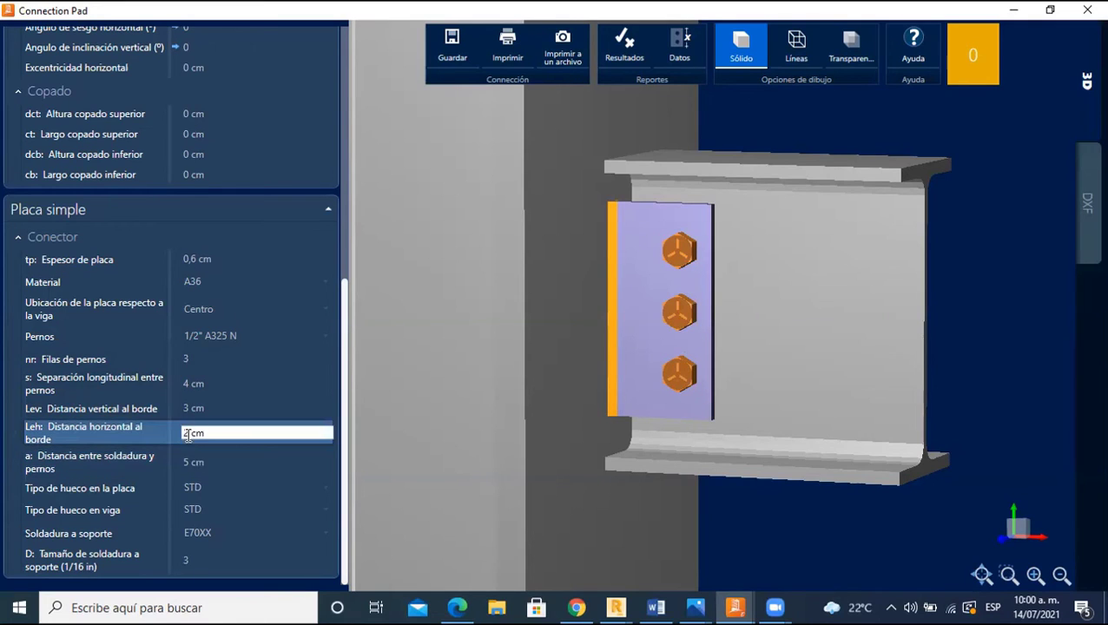
{"action": "type", "text": "3"}
{"action": "key", "text": "Return"}
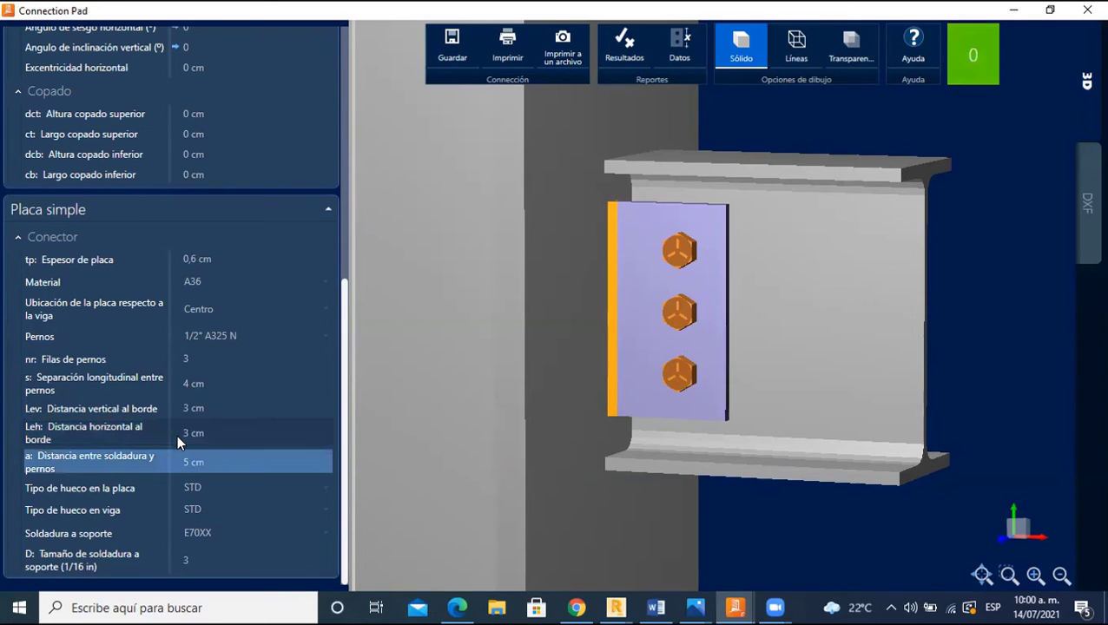
{"action": "left_click", "coordinate": [248, 487]}
{"action": "left_click", "coordinate": [231, 524]}
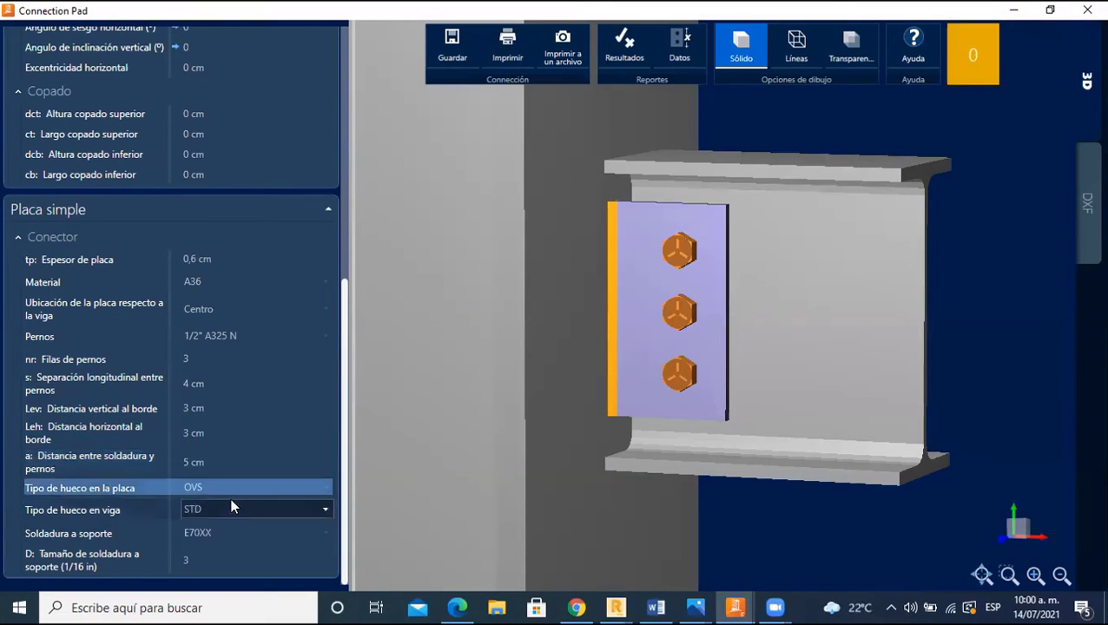
{"action": "left_click", "coordinate": [229, 488]}
{"action": "left_click", "coordinate": [229, 505]}
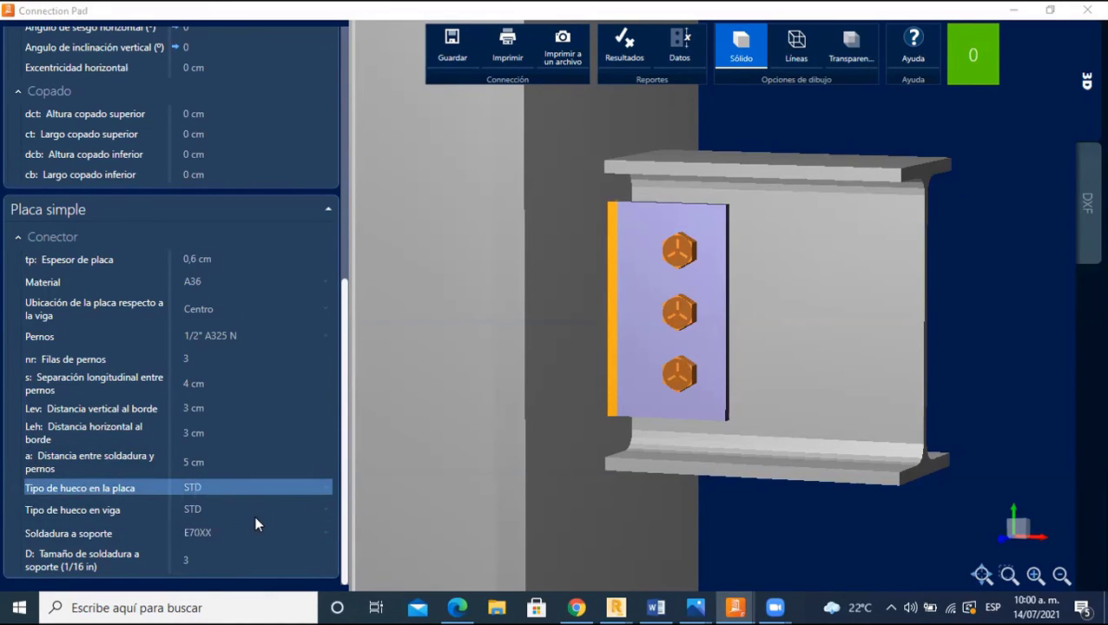
{"action": "mouse_move", "coordinate": [255, 533]}
{"action": "left_click", "coordinate": [320, 535]}
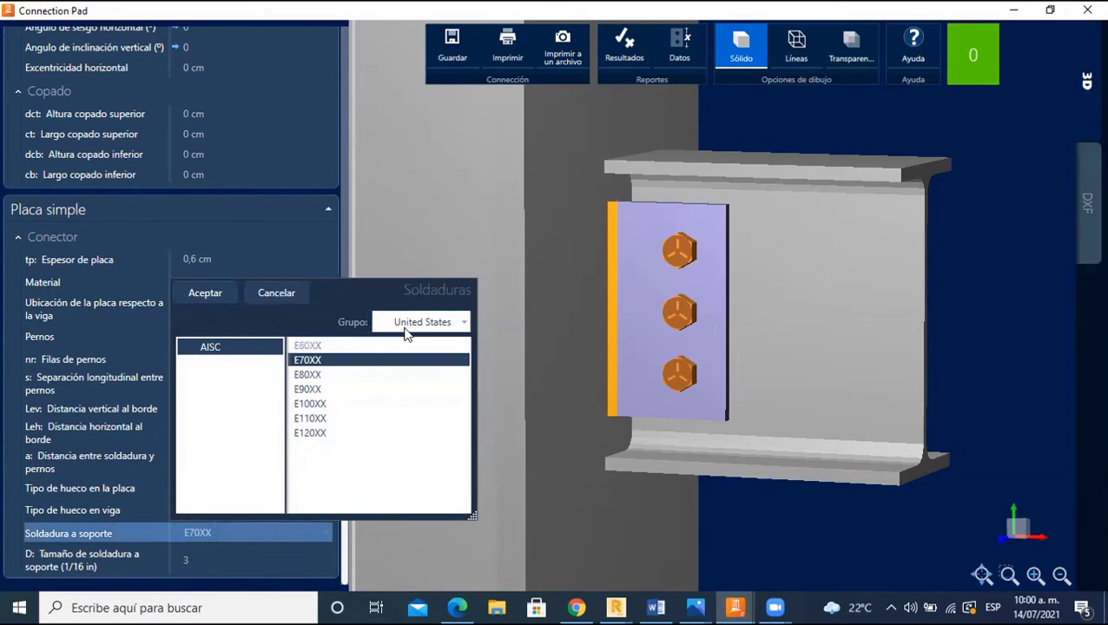
{"action": "left_click", "coordinate": [279, 294]}
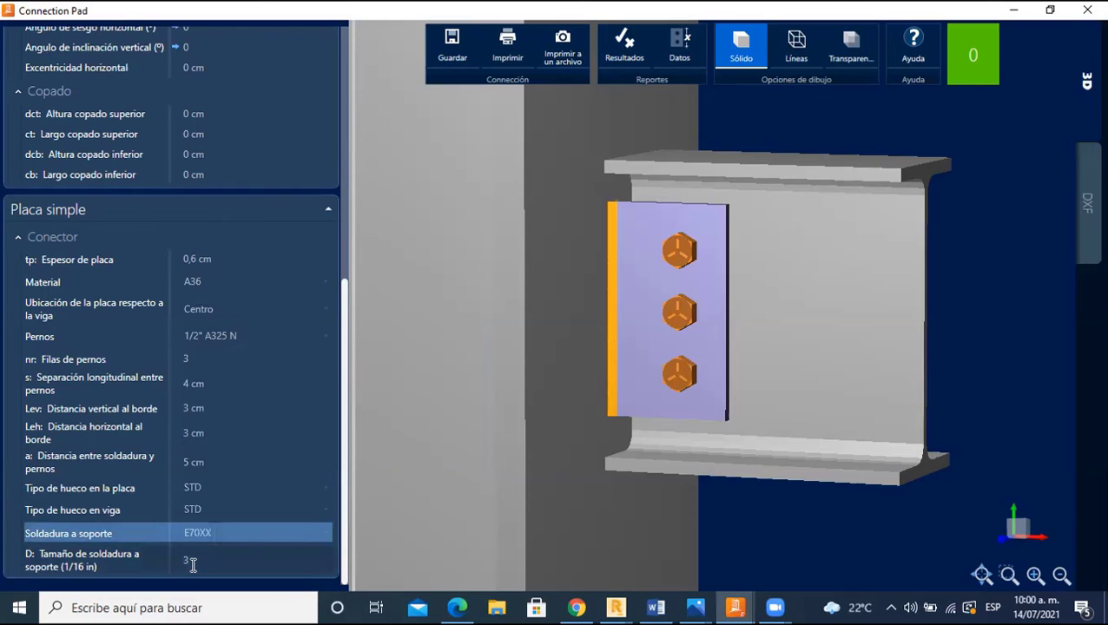
{"action": "left_click", "coordinate": [191, 561]}
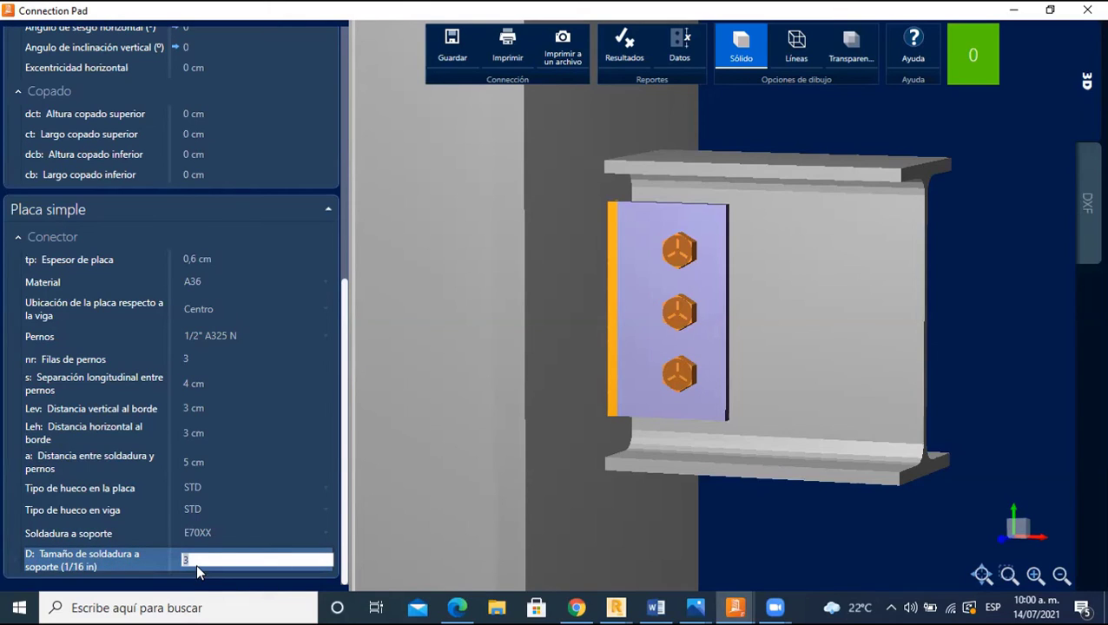
- Set the D weld size to 4 sixteenths of an inch, after trying 6 and 5
{"action": "type", "text": "6"}
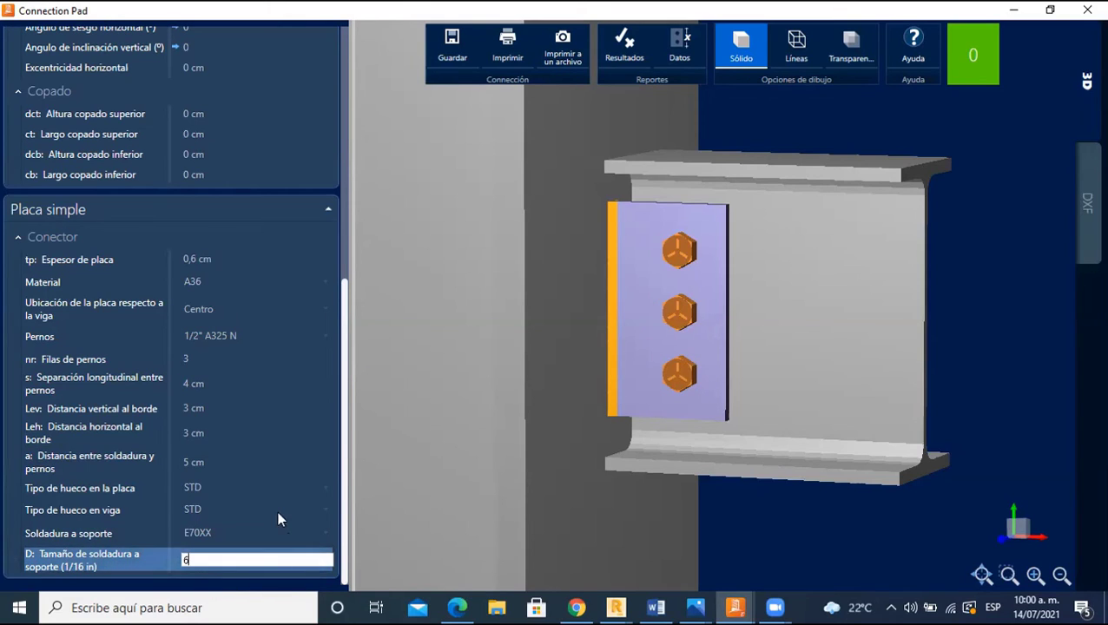
{"action": "key", "text": "Return"}
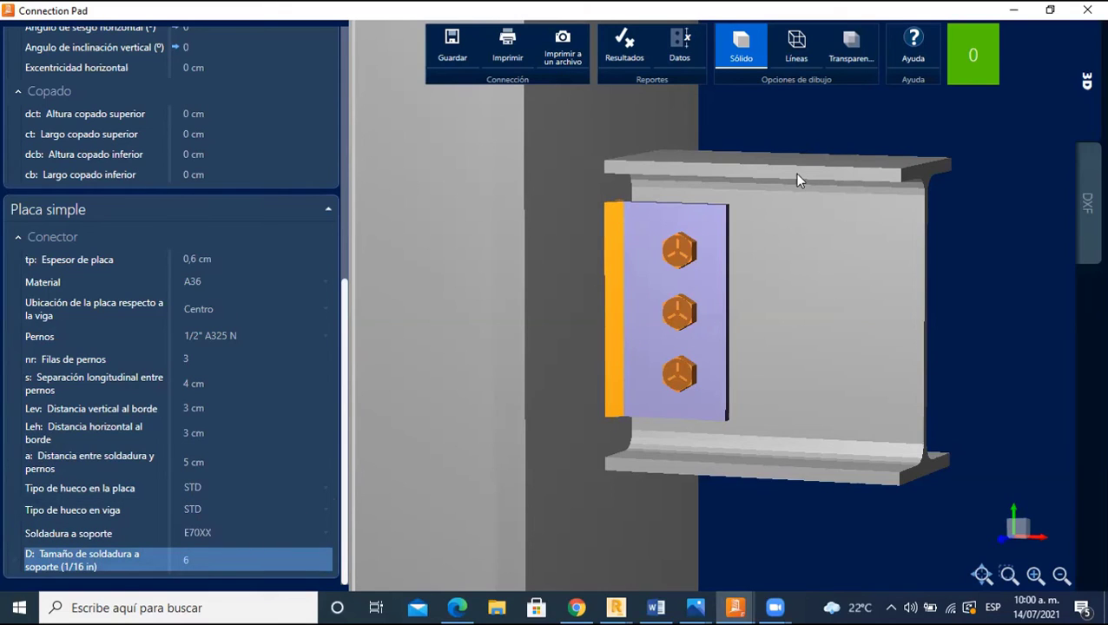
{"action": "mouse_move", "coordinate": [668, 254]}
{"action": "middle_mouse_down"}
{"action": "mouse_move", "coordinate": [642, 274]}
{"action": "mouse_move", "coordinate": [631, 242]}
{"action": "middle_mouse_up"}
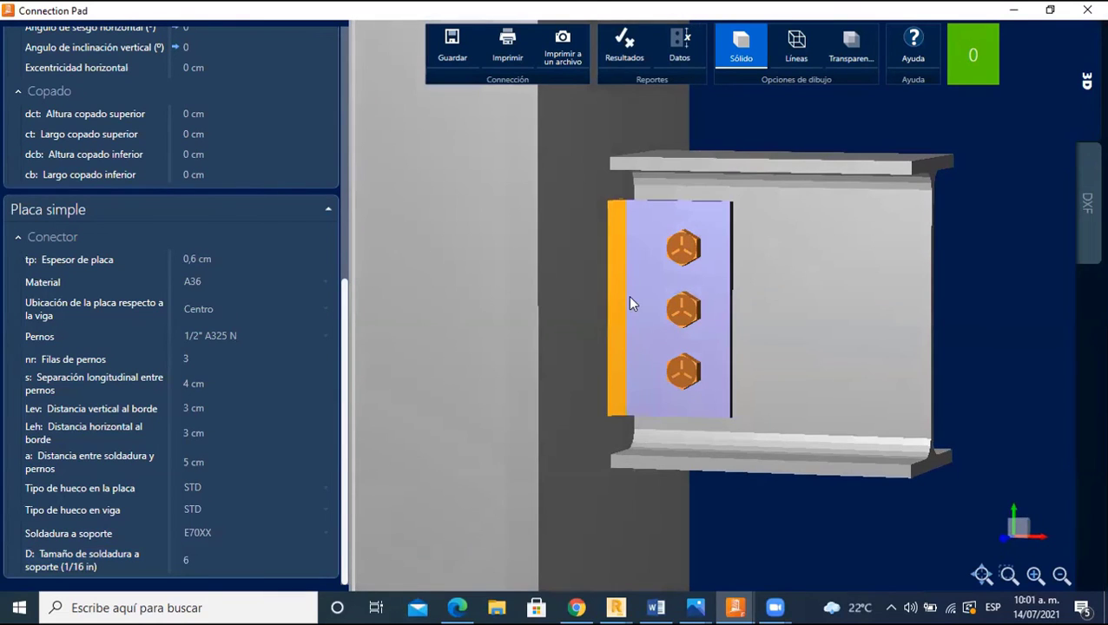
{"action": "left_click", "coordinate": [190, 560]}
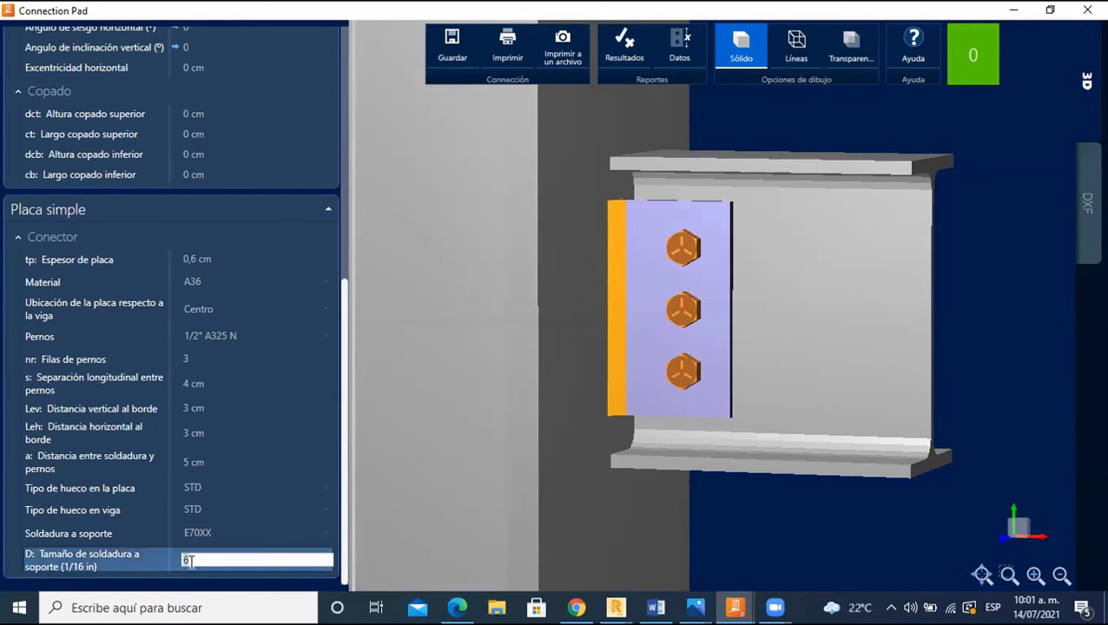
{"action": "type", "text": "5"}
{"action": "key", "text": "Return"}
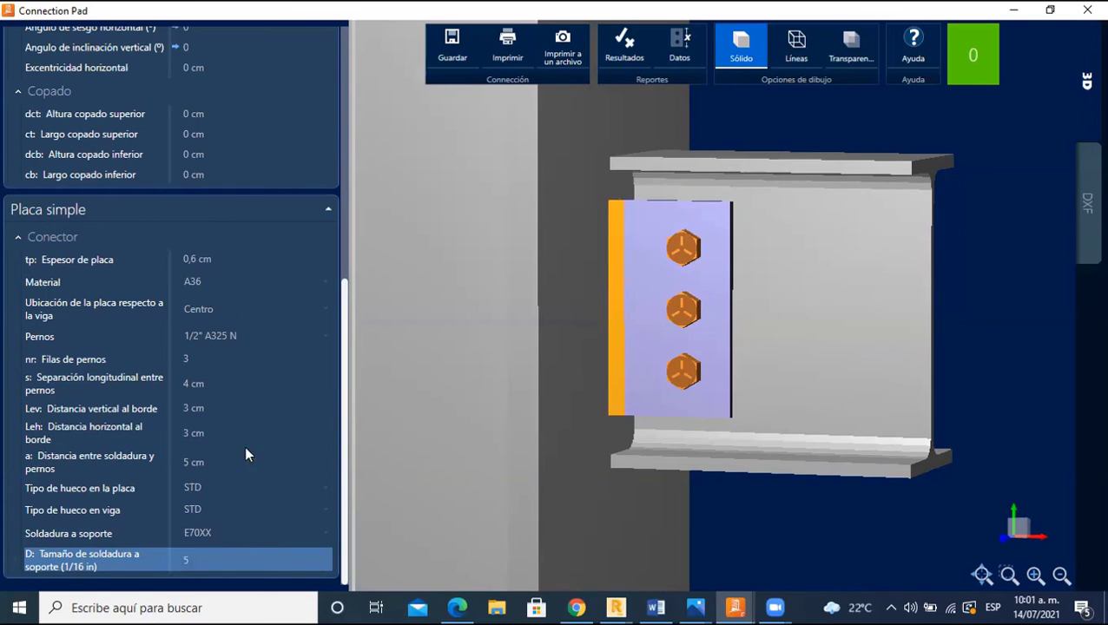
{"action": "left_click", "coordinate": [196, 562]}
{"action": "key", "text": "BackSpace"}
{"action": "type", "text": "4"}
{"action": "key", "text": "Return"}
{"action": "left_click_drag", "start_coordinate": [631, 368], "coordinate": [558, 376]}
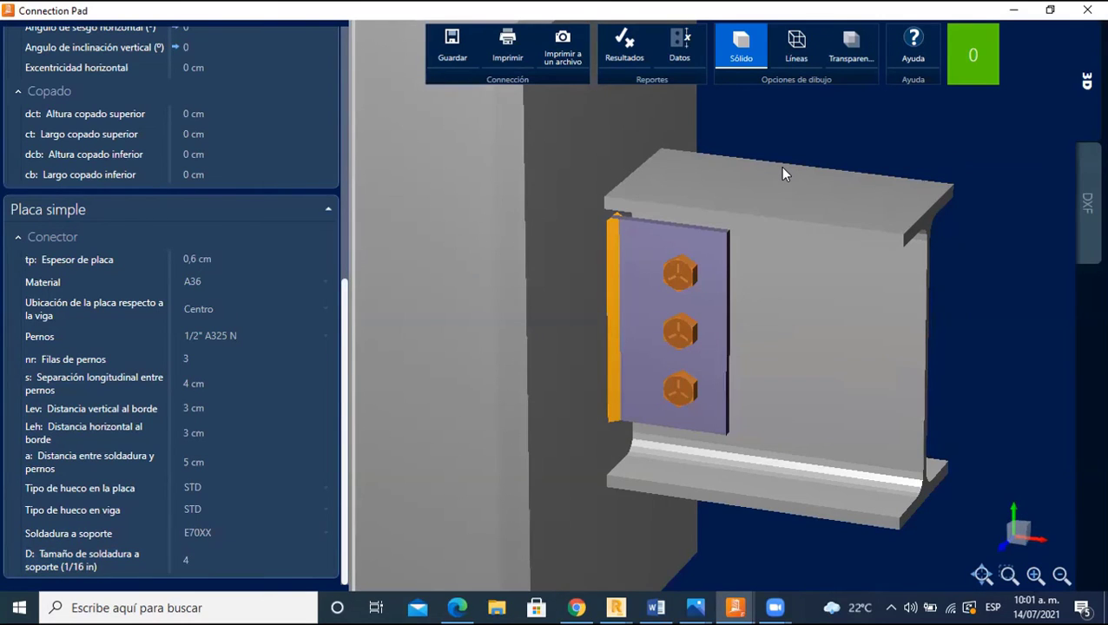
{"action": "mouse_move", "coordinate": [783, 170]}
{"action": "left_mouse_down"}
{"action": "mouse_move", "coordinate": [735, 304]}
{"action": "mouse_move", "coordinate": [781, 324]}
{"action": "mouse_move", "coordinate": [767, 353]}
{"action": "mouse_move", "coordinate": [785, 330]}
{"action": "mouse_move", "coordinate": [728, 363]}
{"action": "mouse_move", "coordinate": [668, 356]}
{"action": "mouse_move", "coordinate": [843, 318]}
{"action": "mouse_move", "coordinate": [896, 356]}
{"action": "mouse_move", "coordinate": [879, 371]}
{"action": "mouse_move", "coordinate": [753, 351]}
{"action": "mouse_move", "coordinate": [750, 331]}
{"action": "mouse_move", "coordinate": [743, 380]}
{"action": "mouse_move", "coordinate": [774, 342]}
{"action": "mouse_move", "coordinate": [763, 326]}
{"action": "left_mouse_up"}
{"action": "scroll", "coordinate": [776, 331], "scroll_direction": "down", "scroll_amount": 3}
{"action": "mouse_move", "coordinate": [681, 299]}
{"action": "left_mouse_down"}
{"action": "mouse_move", "coordinate": [638, 354]}
{"action": "mouse_move", "coordinate": [669, 369]}
{"action": "left_mouse_up"}
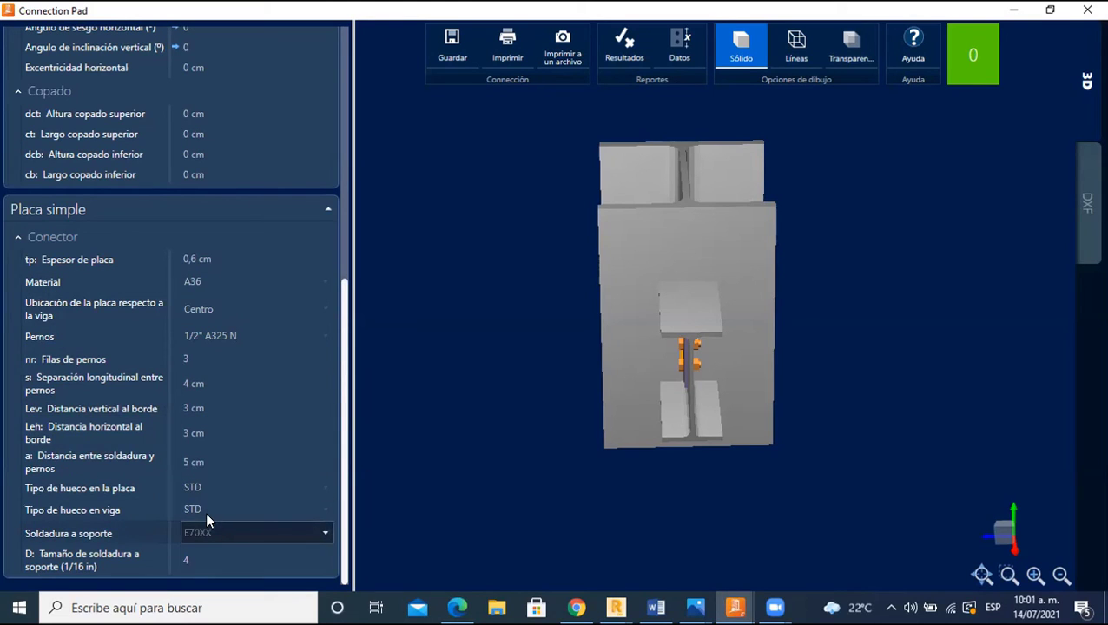
{"action": "mouse_move", "coordinate": [828, 384]}
{"action": "middle_mouse_down"}
{"action": "mouse_move", "coordinate": [870, 360]}
{"action": "mouse_move", "coordinate": [849, 371]}
{"action": "middle_mouse_up"}
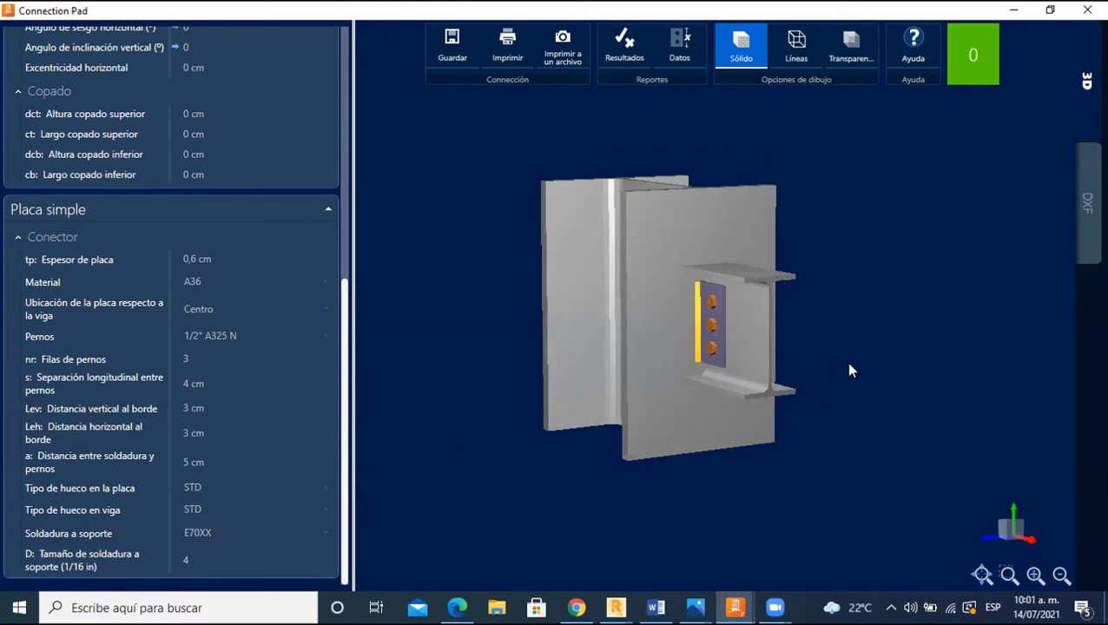
- Open the Resultados report and review the connection name, Single plate type and design code lines
{"action": "left_click", "coordinate": [624, 44]}
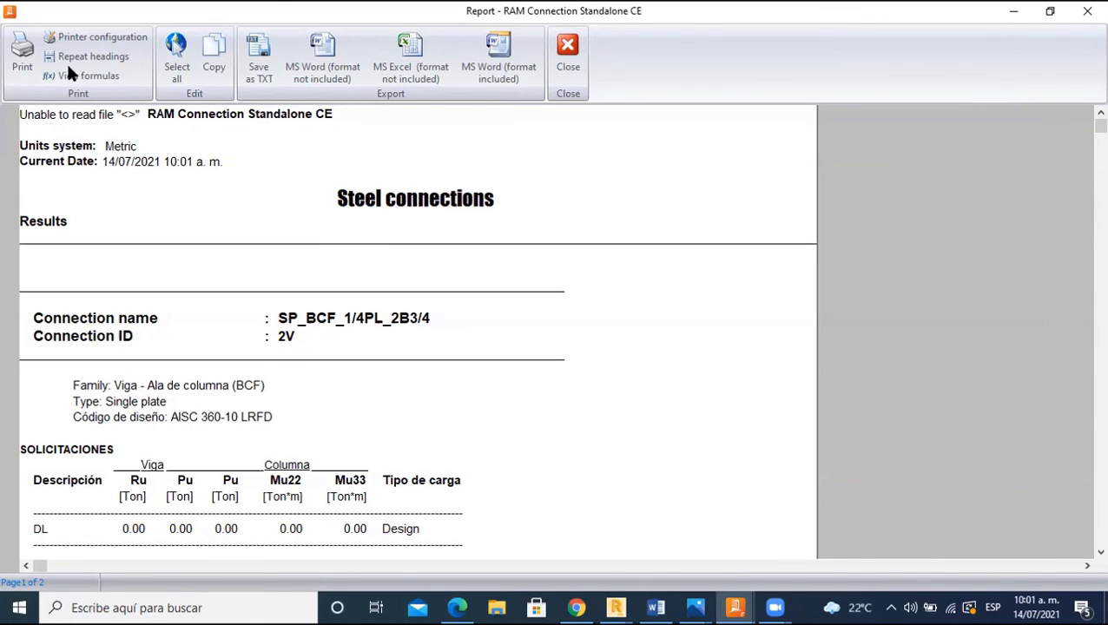
{"action": "scroll", "coordinate": [244, 430], "scroll_direction": "down", "scroll_amount": 1}
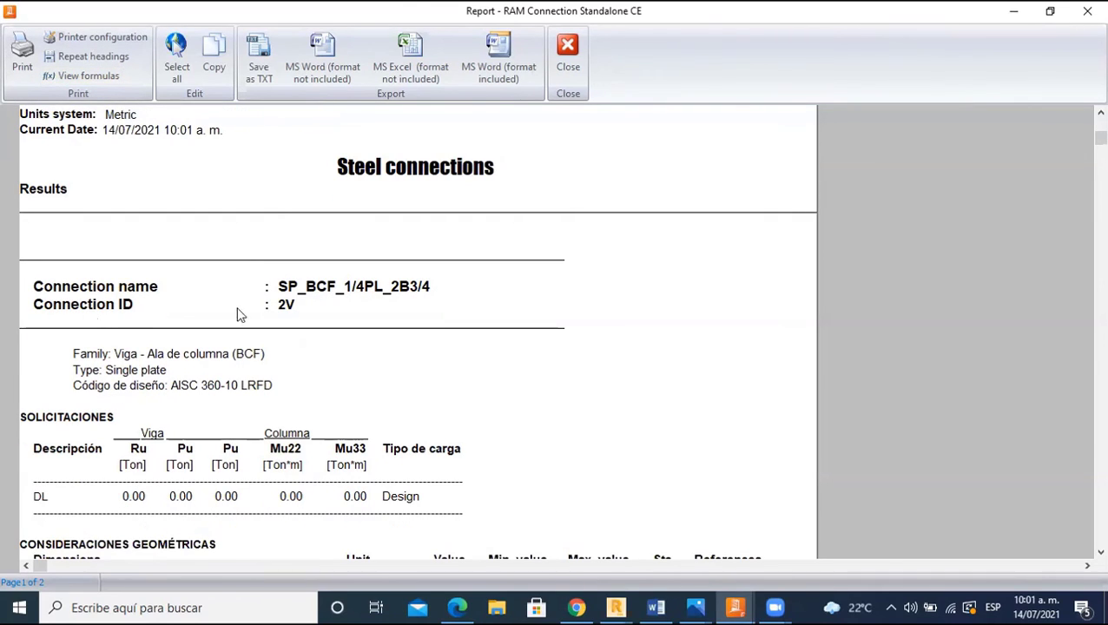
{"action": "left_click", "coordinate": [389, 298]}
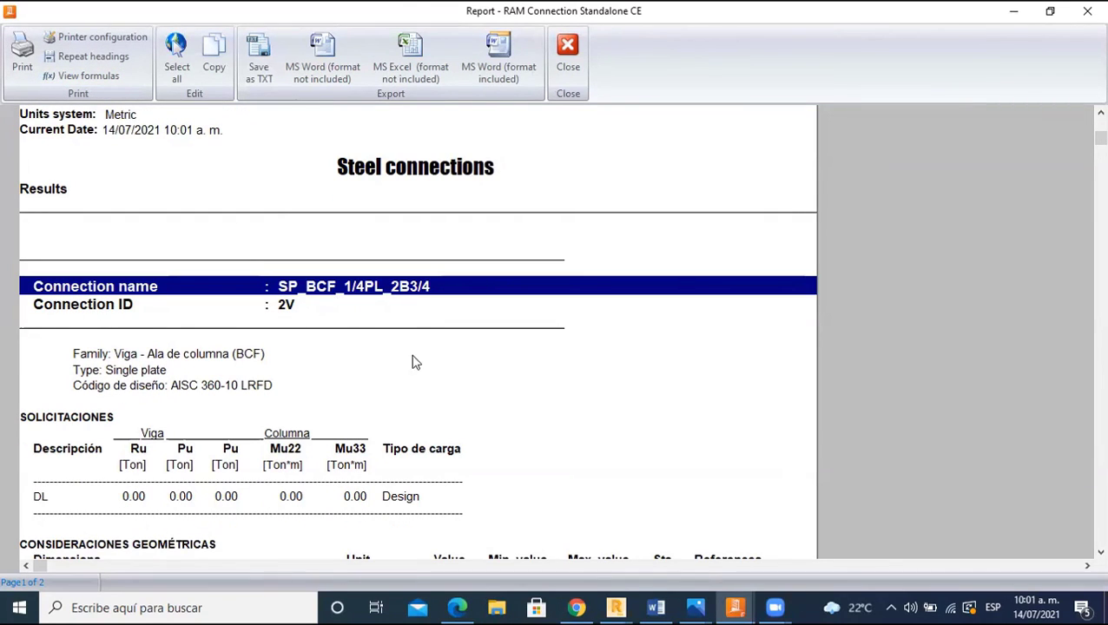
{"action": "left_click", "coordinate": [361, 371]}
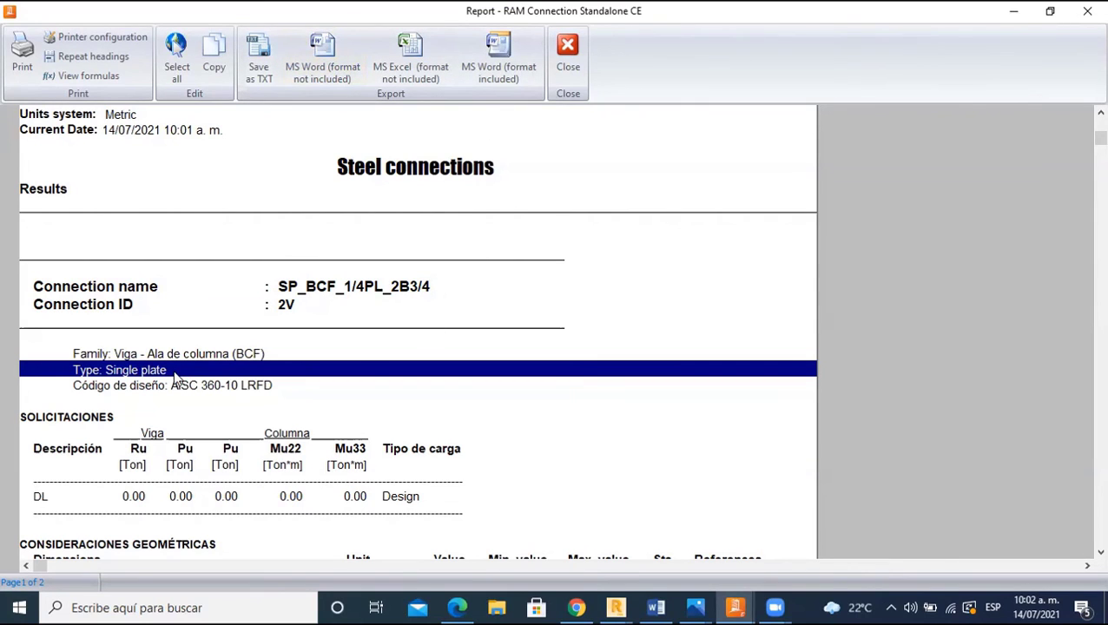
{"action": "scroll", "coordinate": [173, 380], "scroll_direction": "down", "scroll_amount": 1}
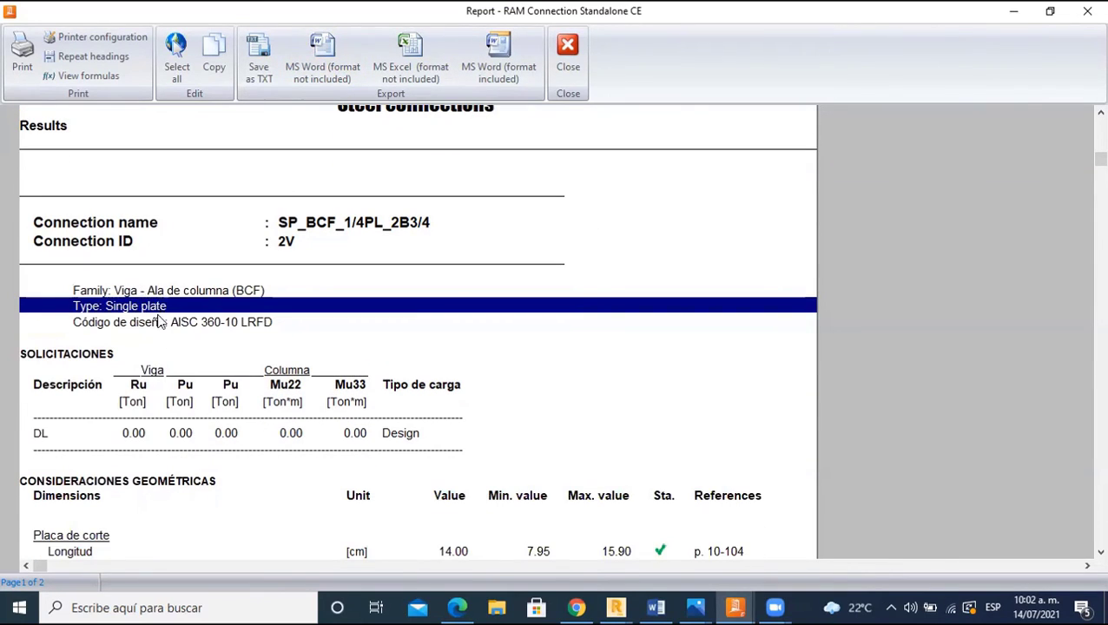
{"action": "left_click", "coordinate": [220, 320]}
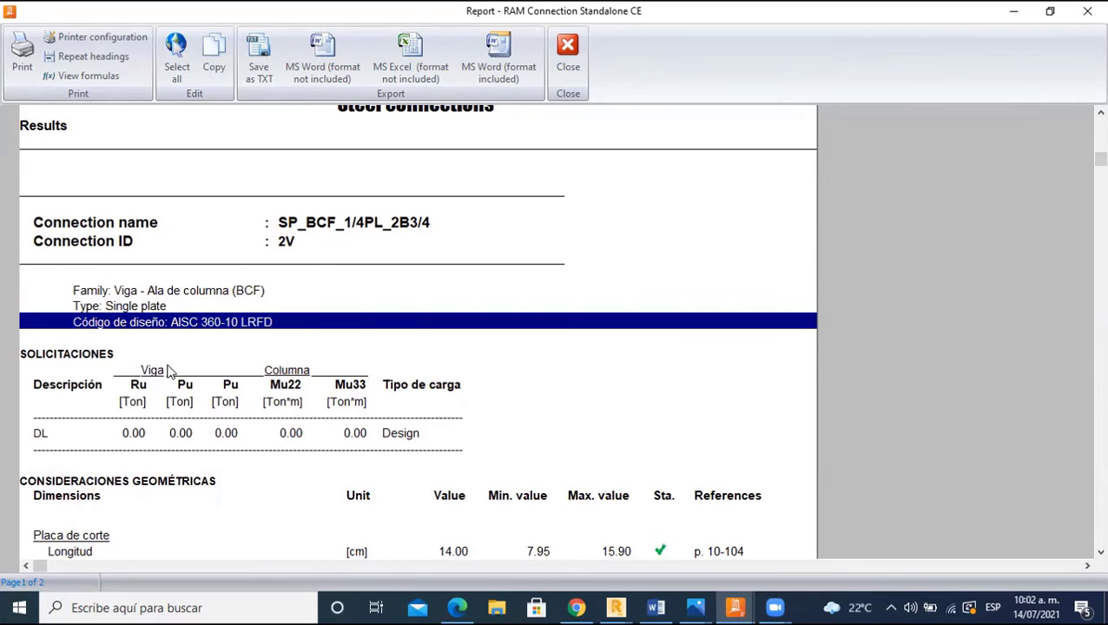
{"action": "scroll", "coordinate": [171, 372], "scroll_direction": "down", "scroll_amount": 2}
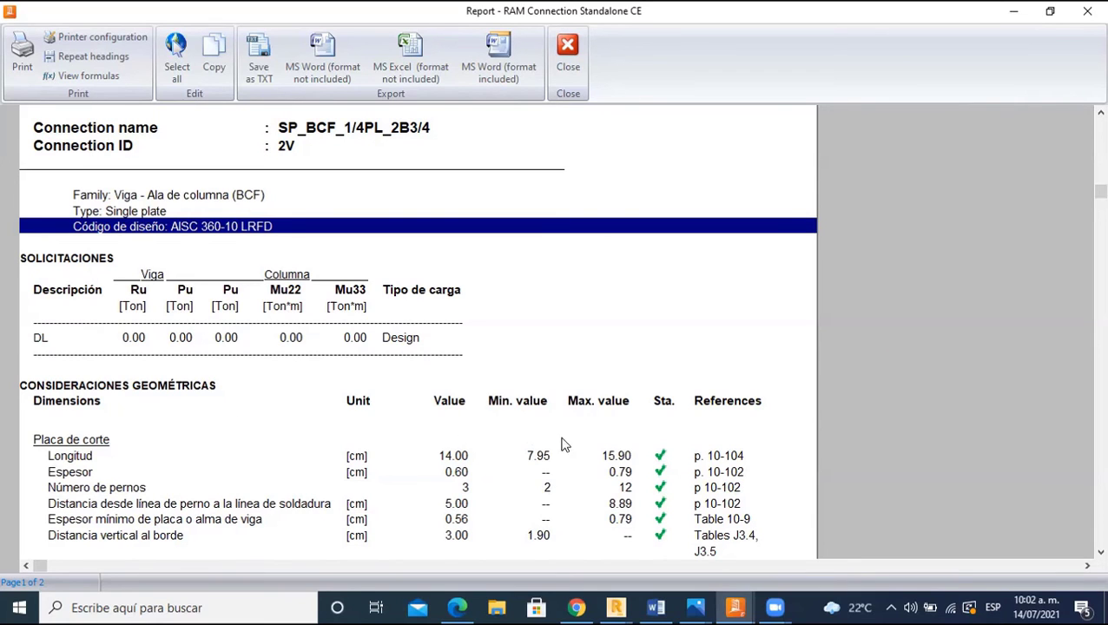
{"action": "scroll", "coordinate": [527, 437], "scroll_direction": "down", "scroll_amount": 1}
{"action": "scroll", "coordinate": [526, 437], "scroll_direction": "down", "scroll_amount": 3}
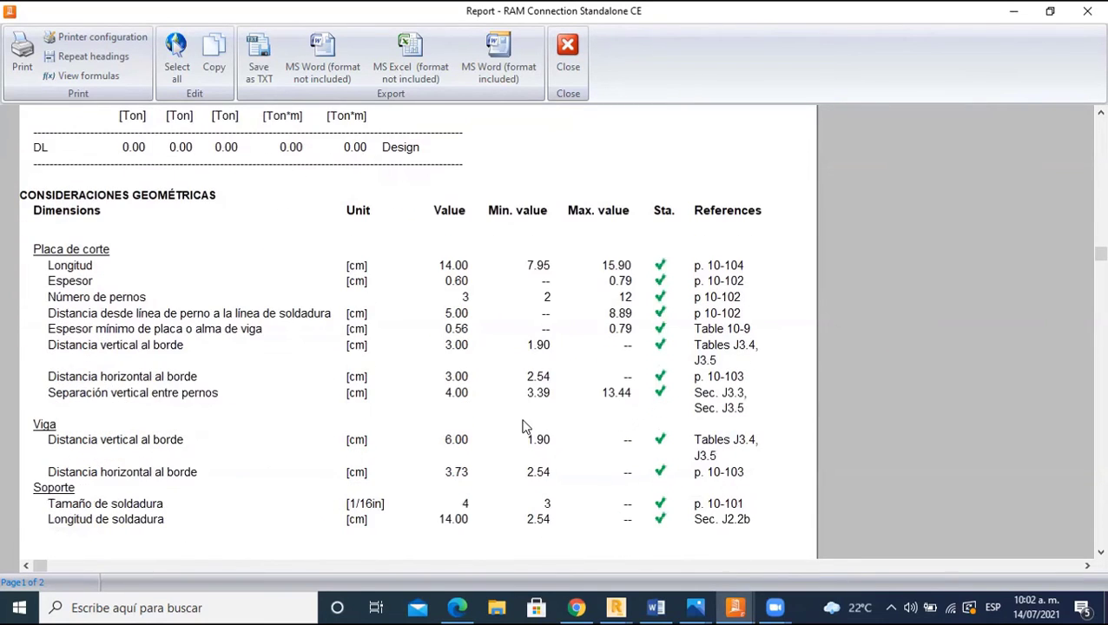
{"action": "scroll", "coordinate": [524, 425], "scroll_direction": "down", "scroll_amount": 3}
{"action": "scroll", "coordinate": [54, 343], "scroll_direction": "up", "scroll_amount": 2}
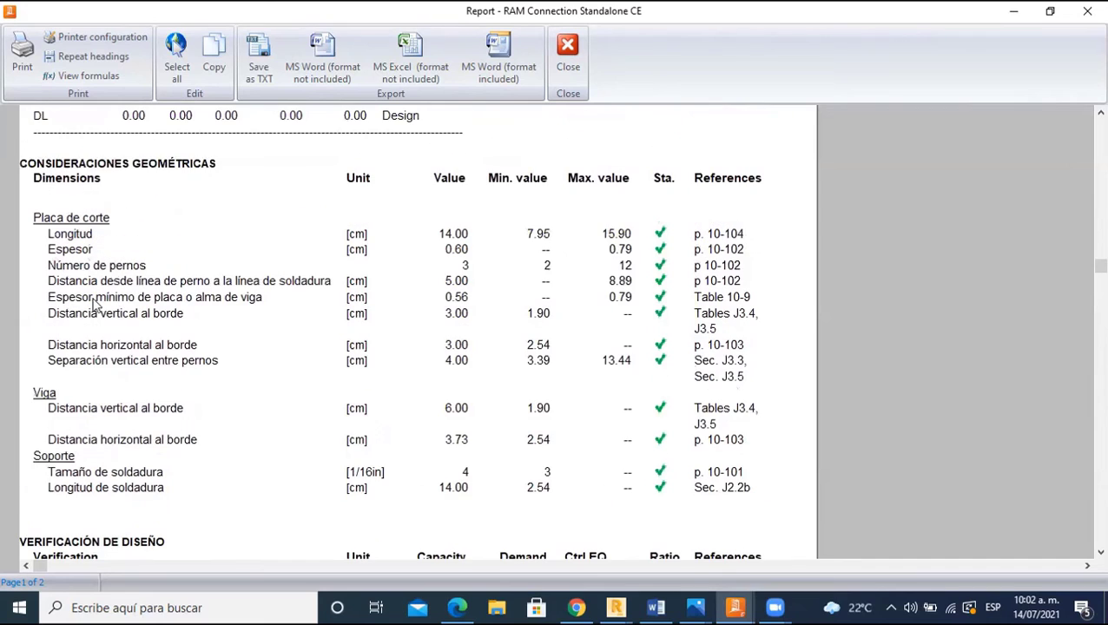
{"action": "scroll", "coordinate": [113, 256], "scroll_direction": "down", "scroll_amount": 1}
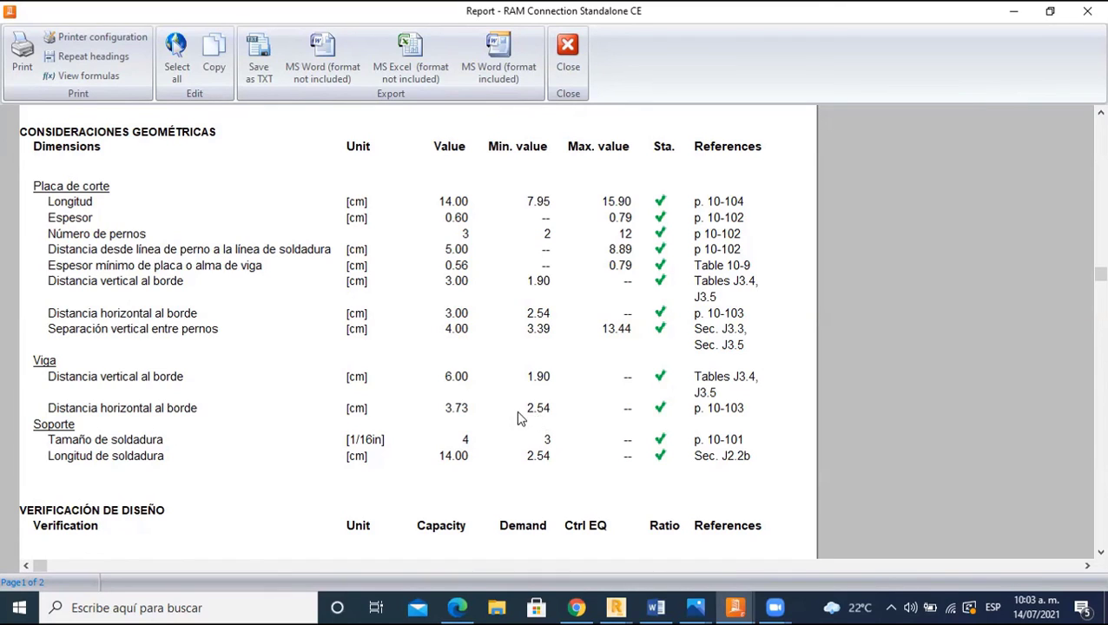
{"action": "scroll", "coordinate": [183, 441], "scroll_direction": "down", "scroll_amount": 1}
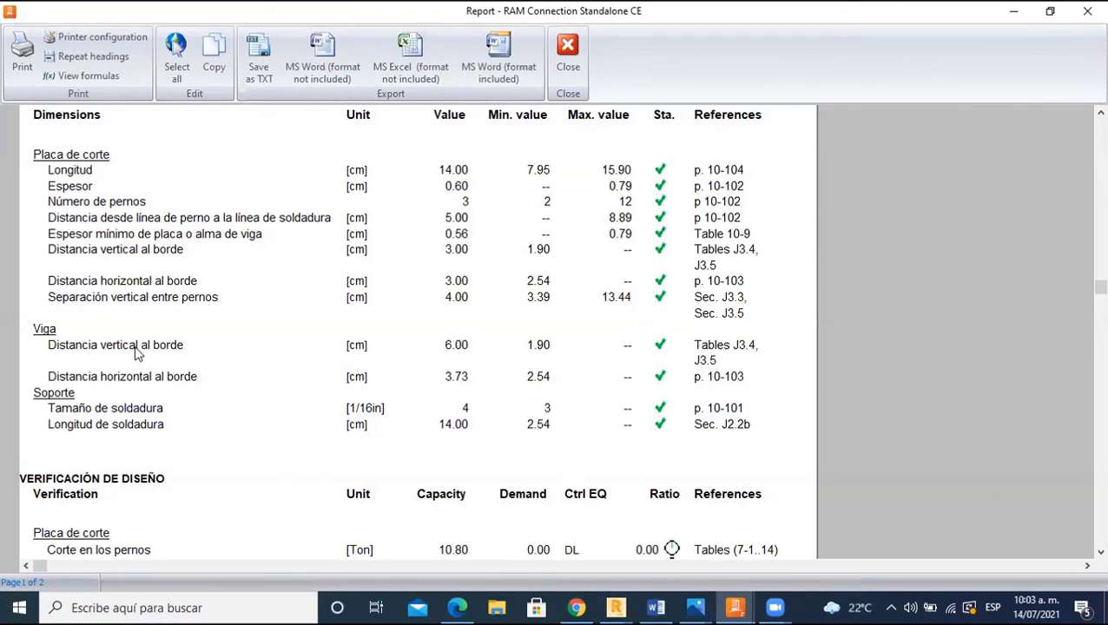
{"action": "scroll", "coordinate": [134, 352], "scroll_direction": "up", "scroll_amount": 2}
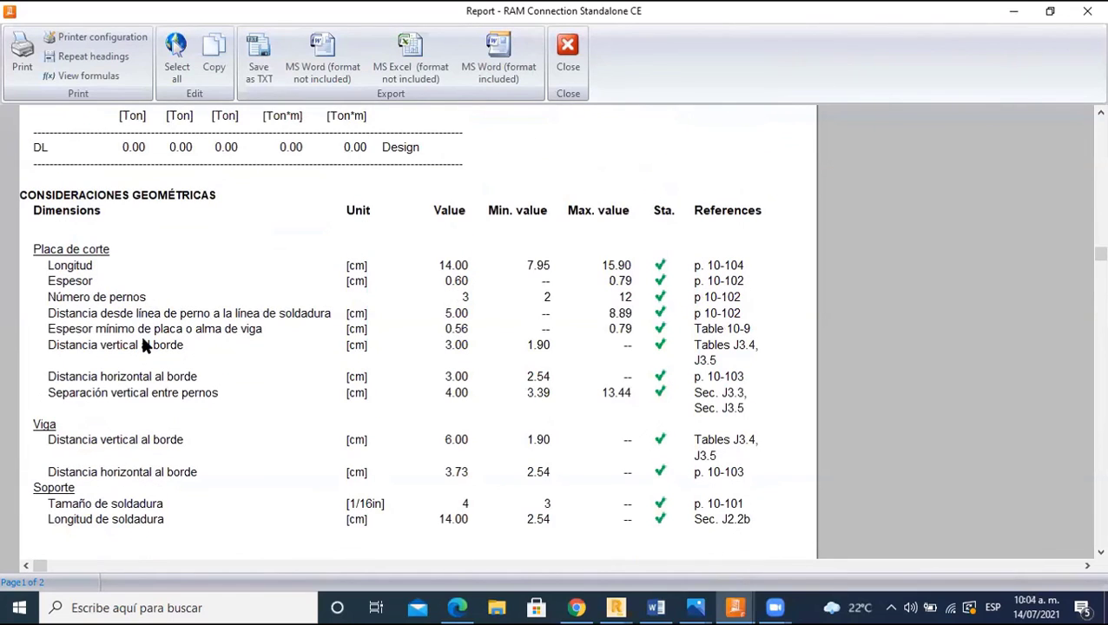